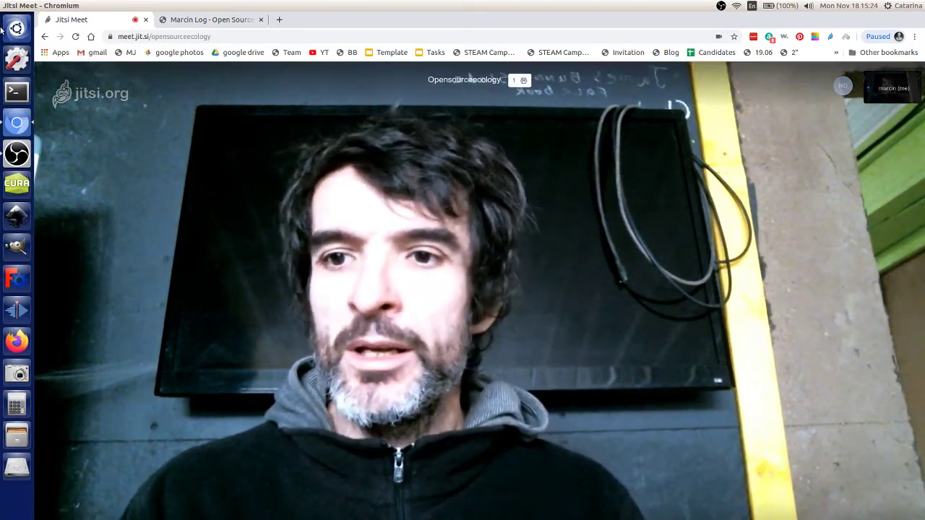
# Step: Load the Marcin Log wiki page in a new browser tab from the MJ bookmark
pyautogui.click(17, 153)
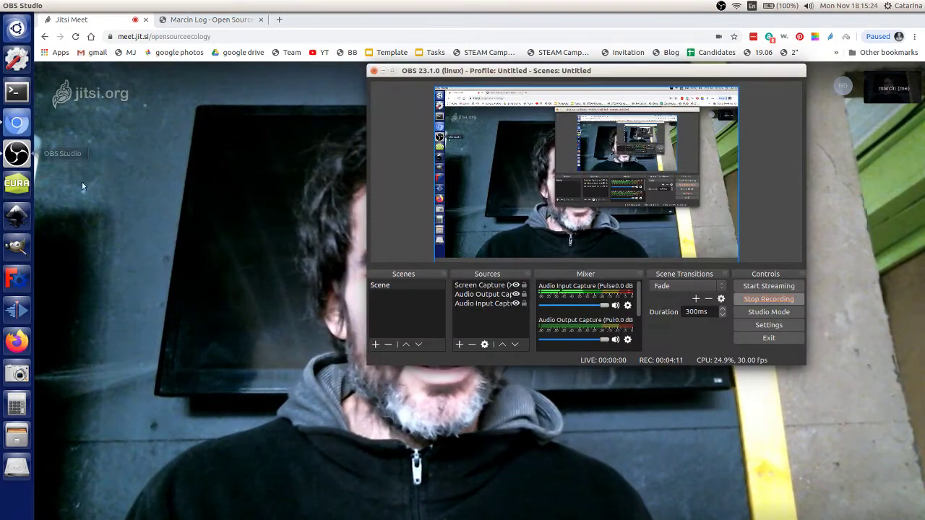
pyautogui.click(212, 245)
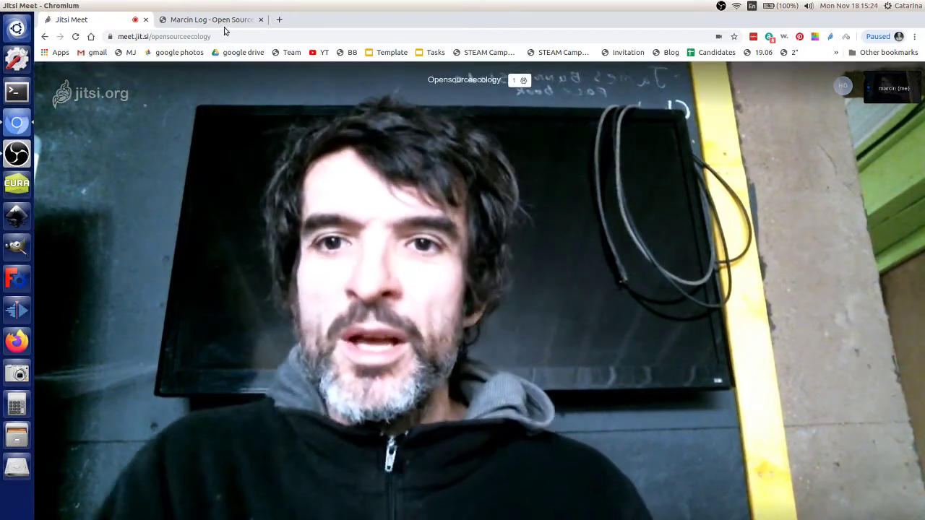
pyautogui.click(279, 20)
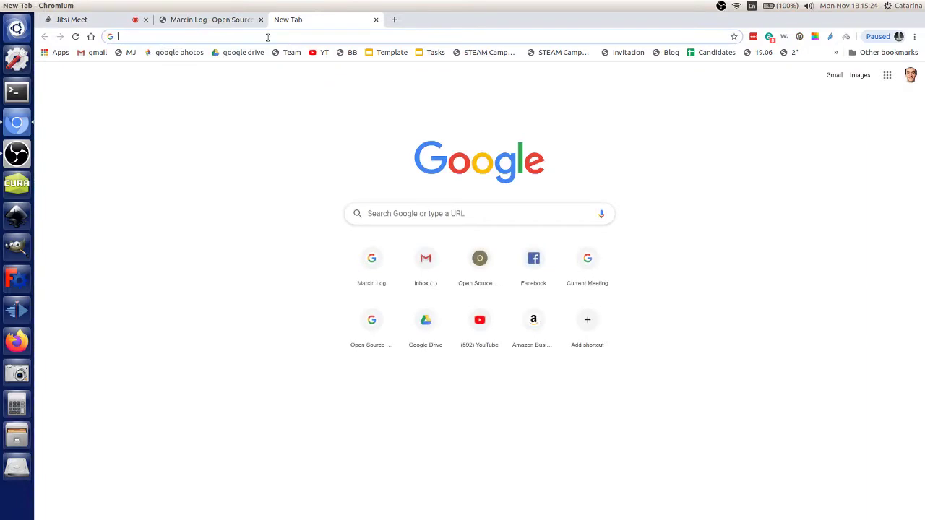
pyautogui.click(133, 52)
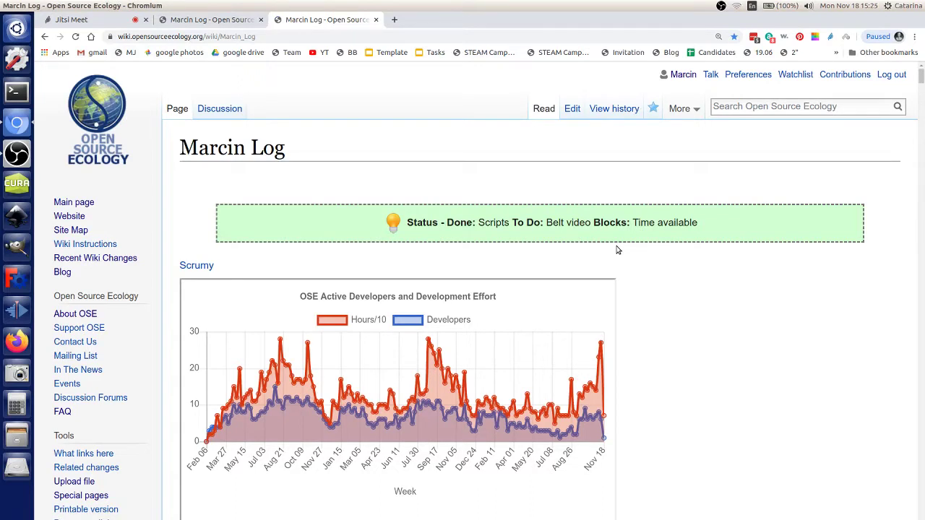
pyautogui.rightClick(610, 252)
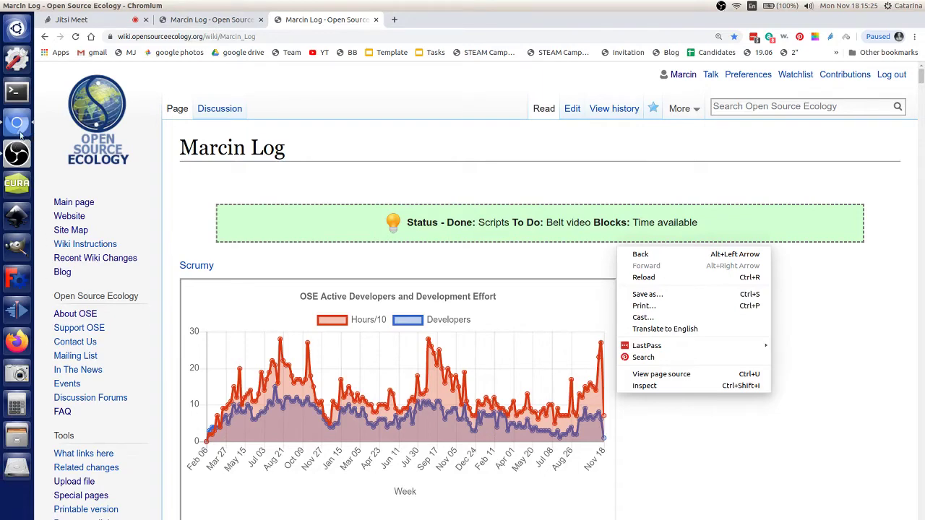
pyautogui.press('Escape')
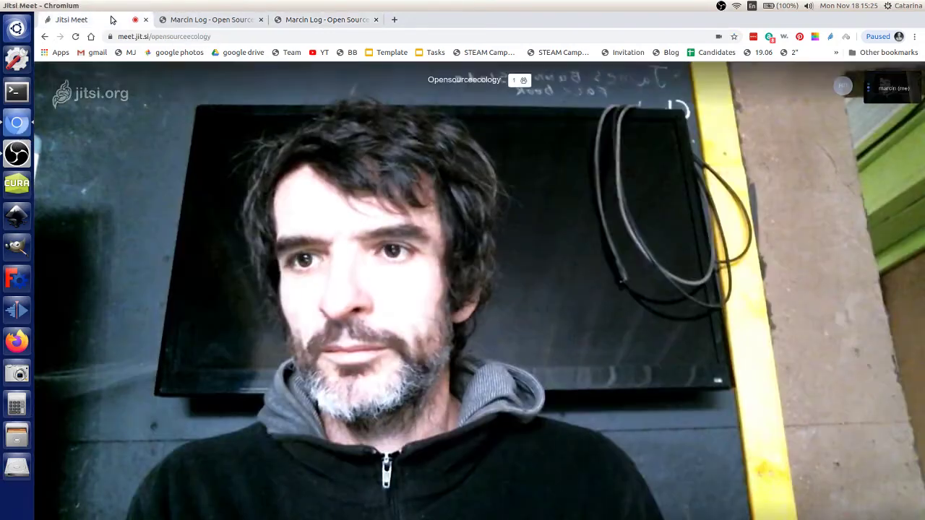
# Step: Share Your Entire Screen in the Jitsi call, then go back to the Marcin Log tab
pyautogui.click(72, 19)
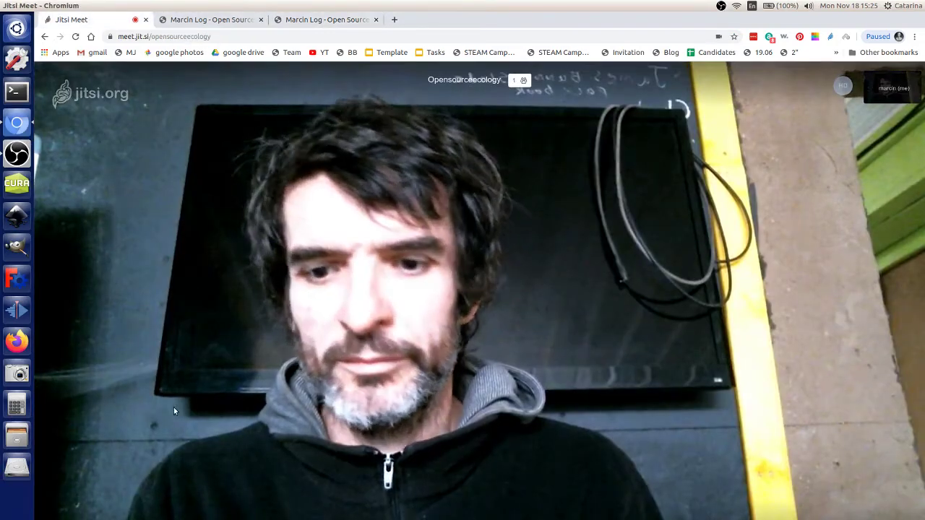
pyautogui.press('d')
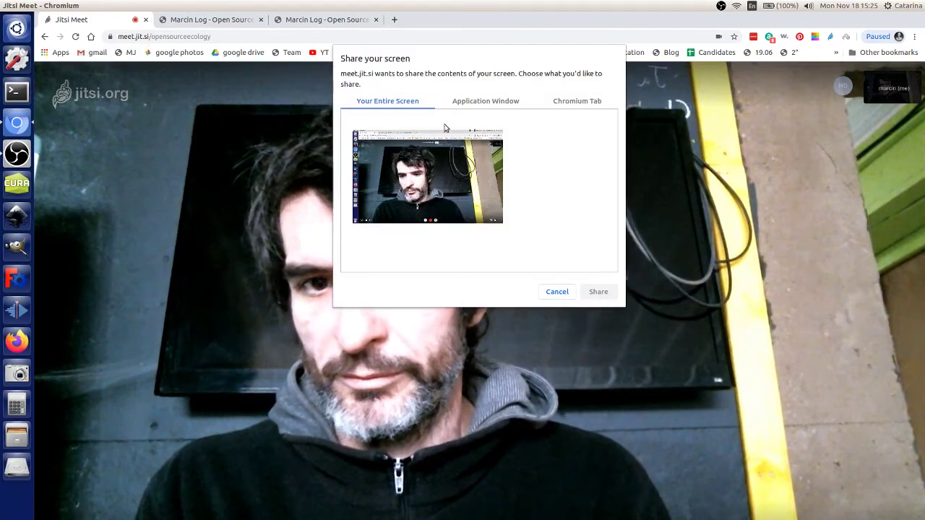
pyautogui.click(401, 206)
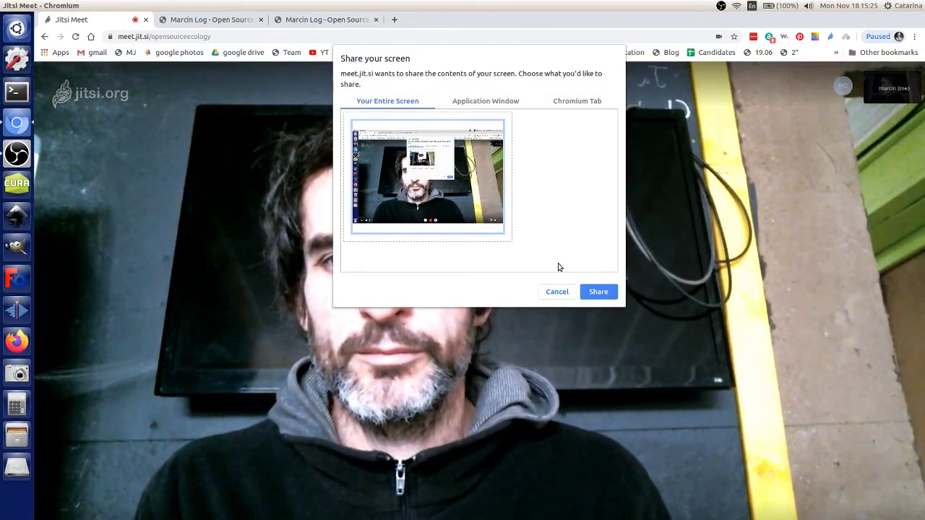
pyautogui.click(599, 293)
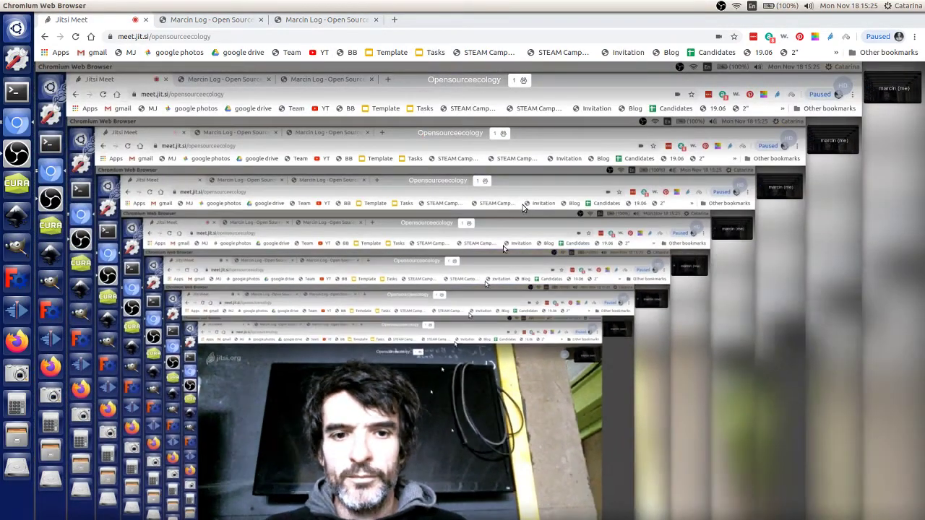
pyautogui.click(325, 20)
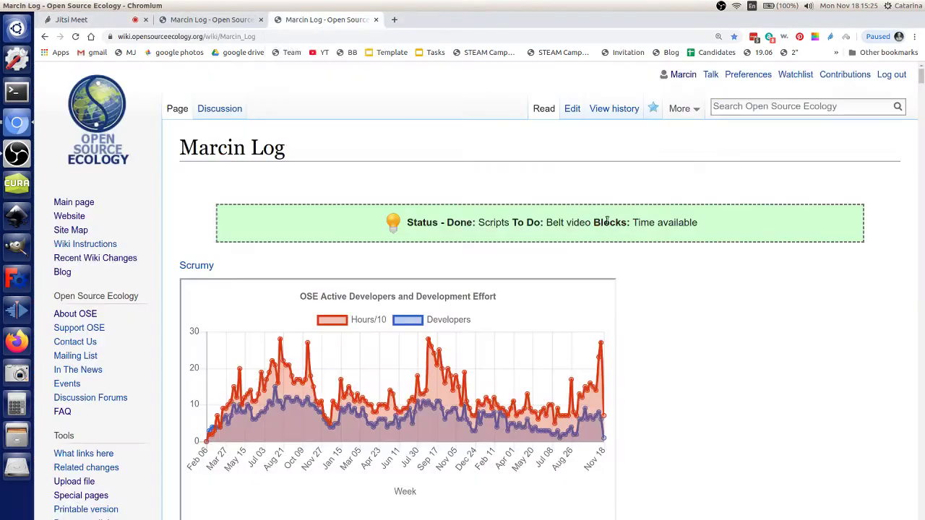
# Step: Find '3d printed spr' in the log and follow 3D Printed Springs to the makefastworkshop.com article
pyautogui.hotkey('ctrl', 'f')
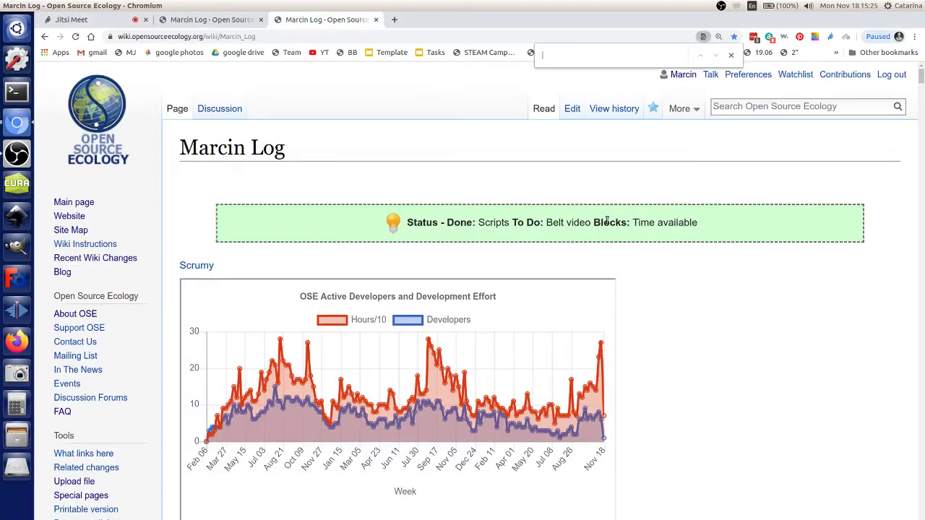
pyautogui.write('3d printed s')
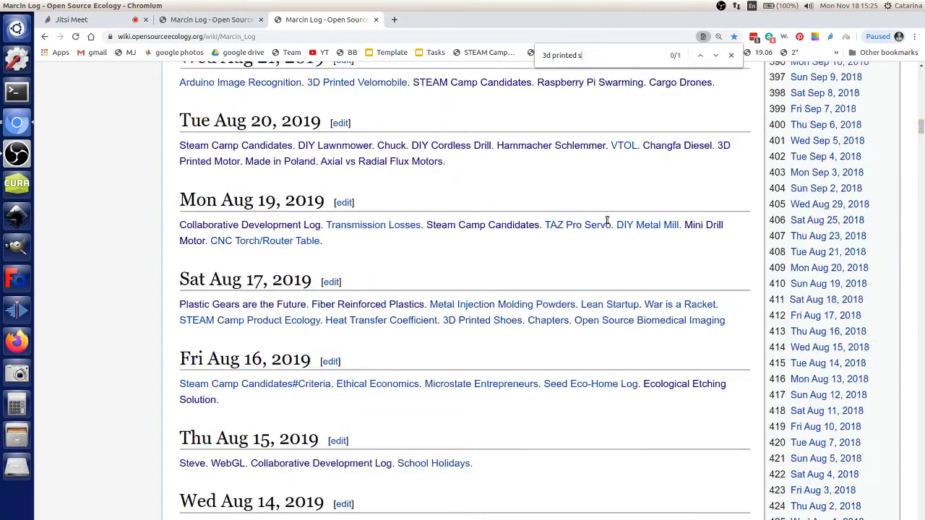
pyautogui.write('pr')
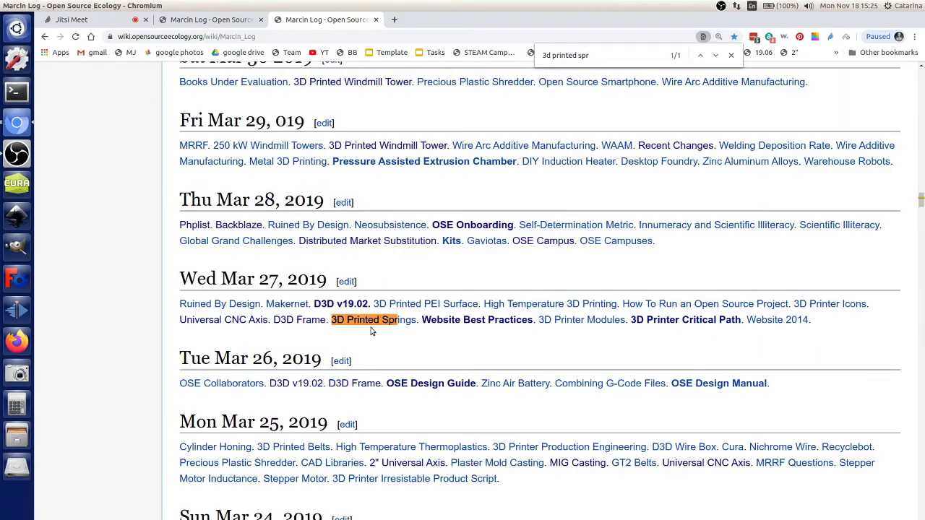
pyautogui.click(387, 323)
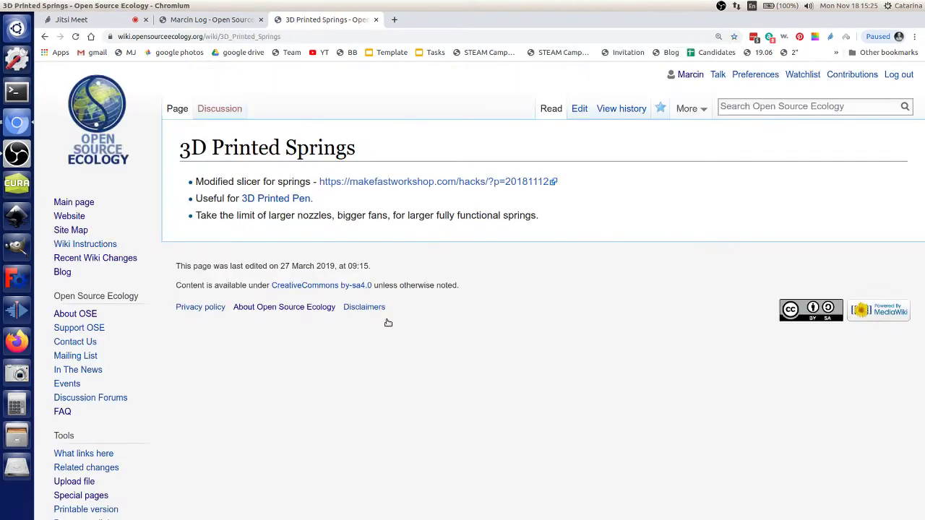
pyautogui.click(420, 188)
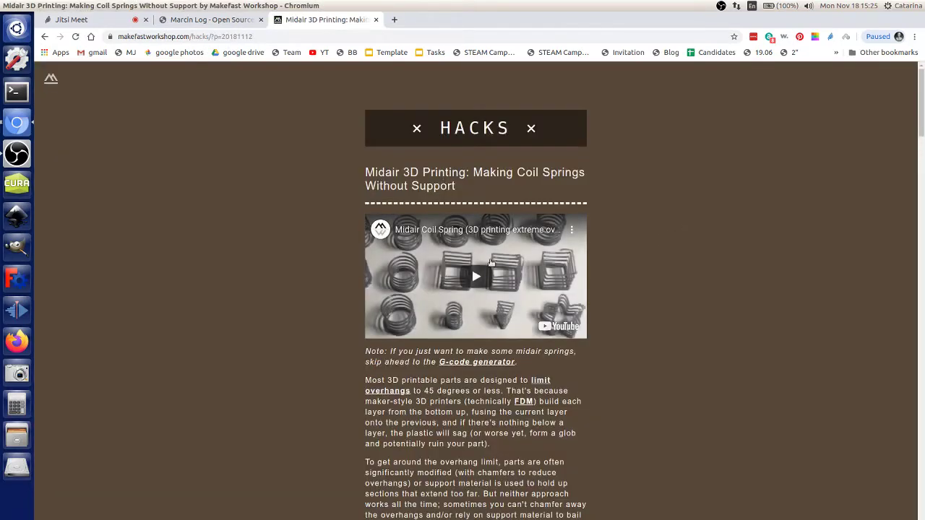
# Step: Read down the Midair 3D Printing article to Lessons Learned, then return to the Jitsi call
pyautogui.scroll(-1, 588, 289)
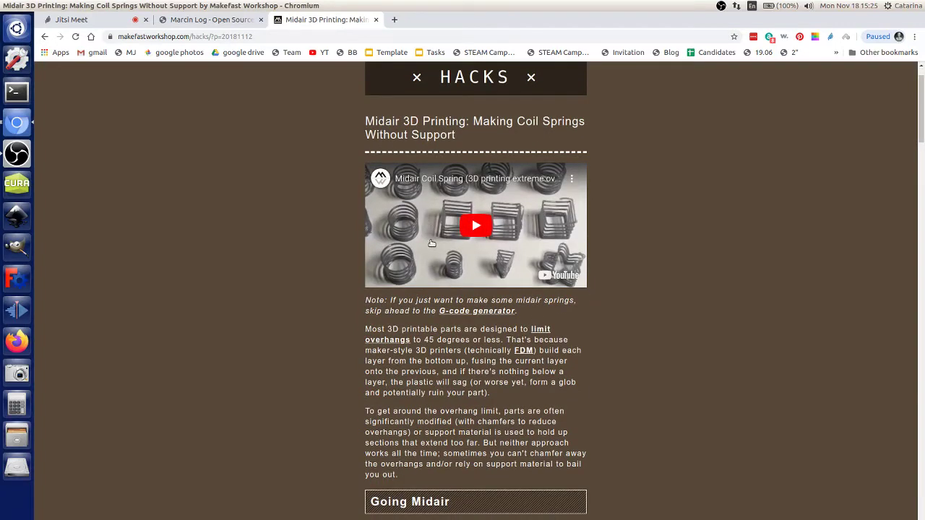
pyautogui.scroll(-3, 431, 244)
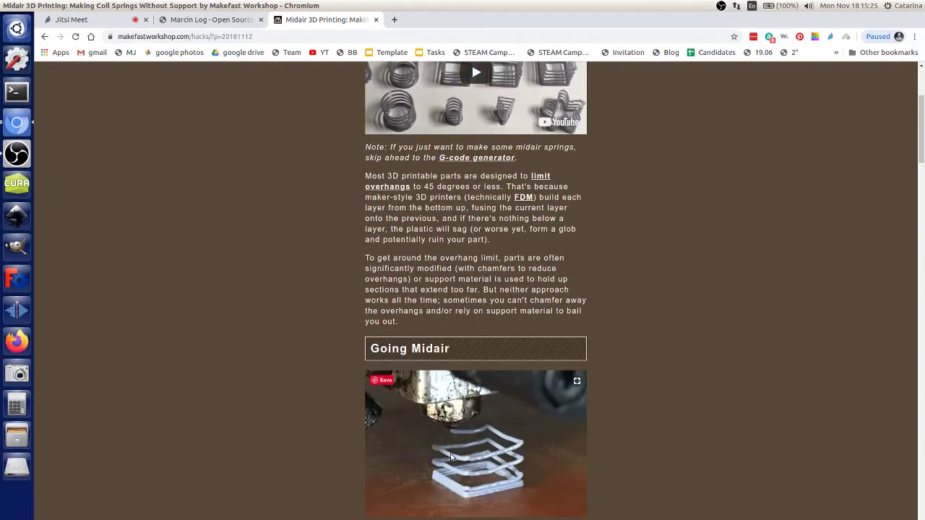
pyautogui.scroll(-2, 467, 347)
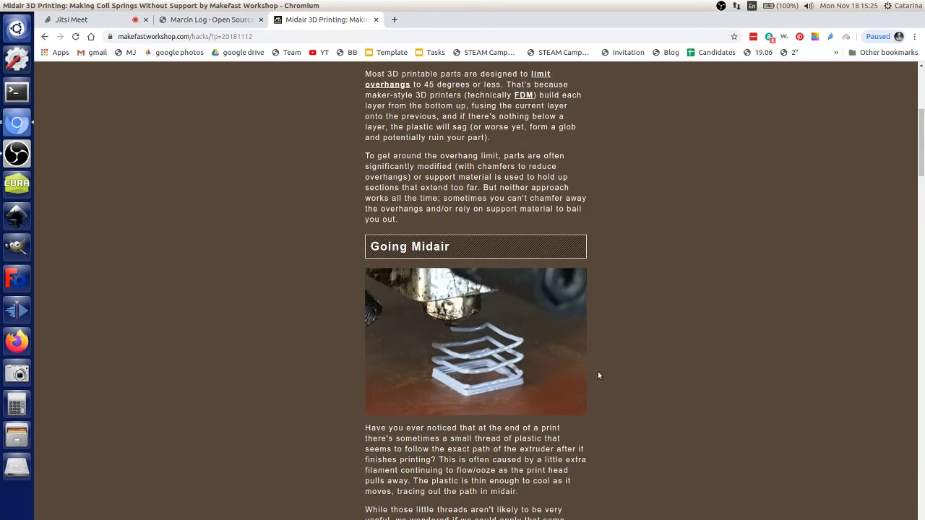
pyautogui.scroll(-4, 590, 372)
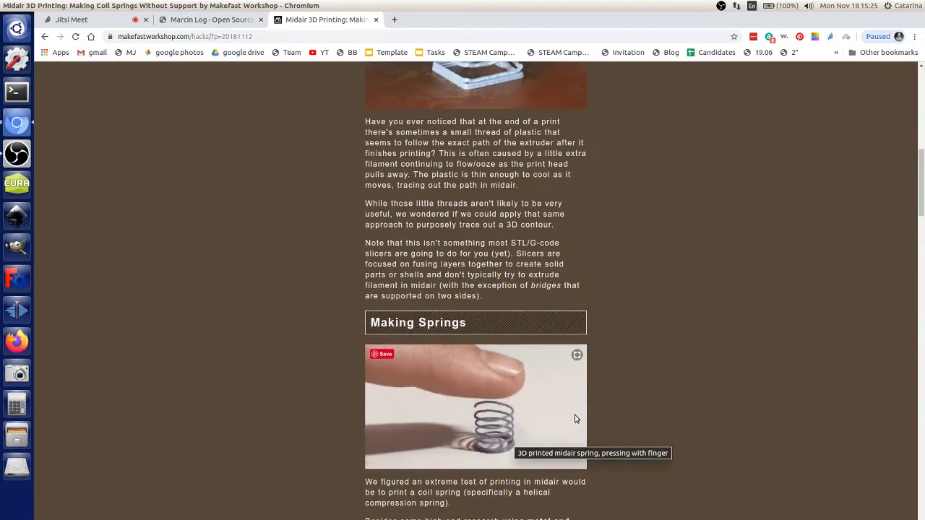
pyautogui.scroll(-3, 573, 419)
pyautogui.scroll(-2, 576, 418)
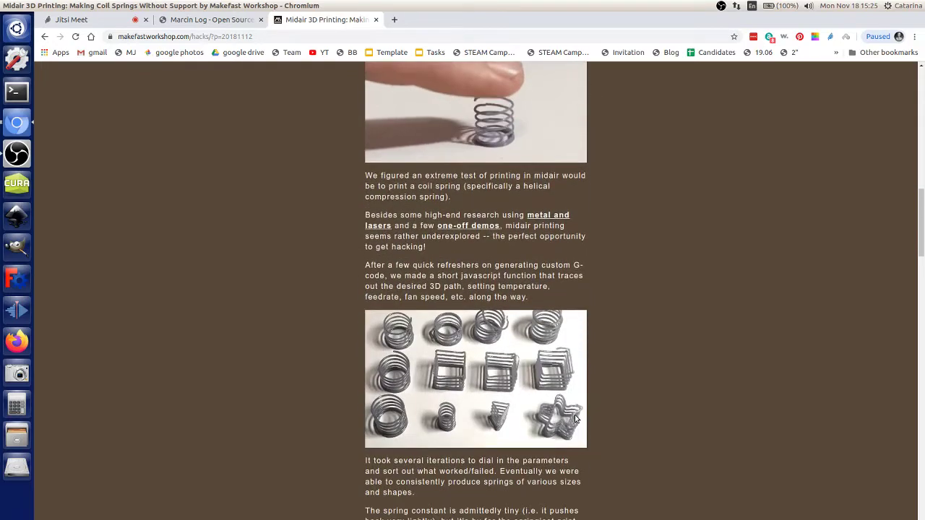
pyautogui.scroll(-1, 576, 418)
pyautogui.scroll(-2, 576, 419)
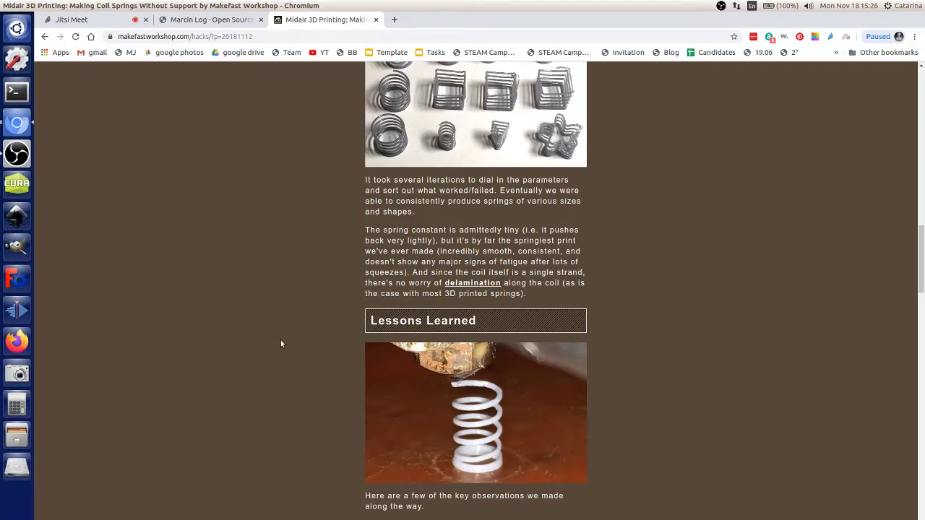
pyautogui.click(211, 19)
# Step: Move between the call, the springs article and the recorder, ending on the Jitsi Meet tab
pyautogui.click(98, 20)
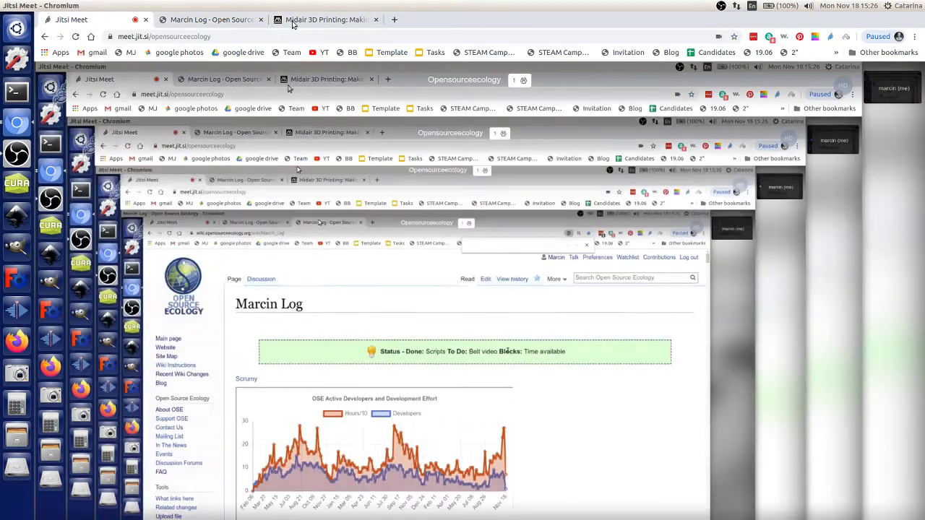
pyautogui.click(321, 19)
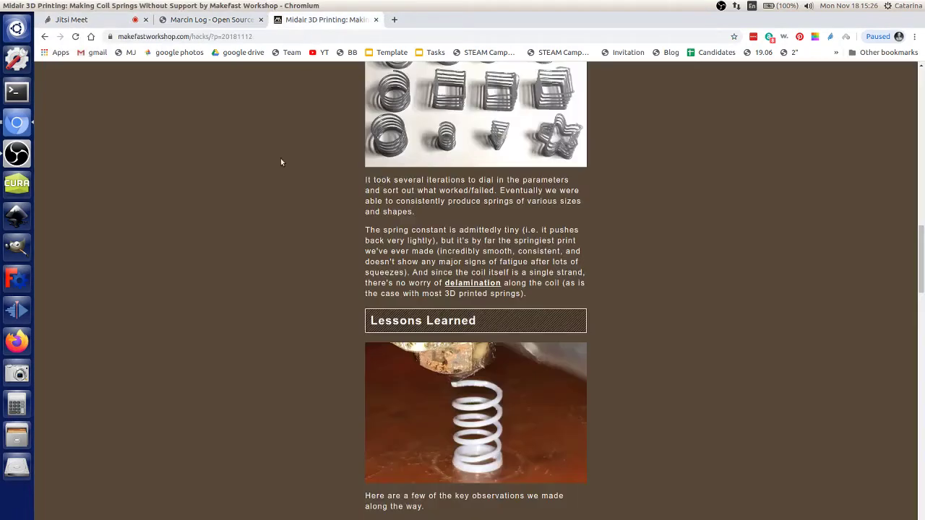
pyautogui.click(20, 155)
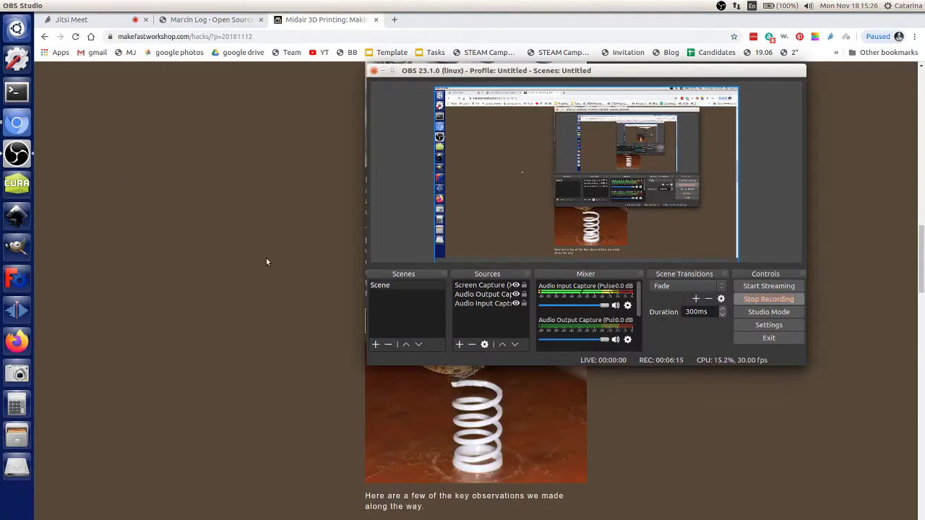
pyautogui.click(72, 20)
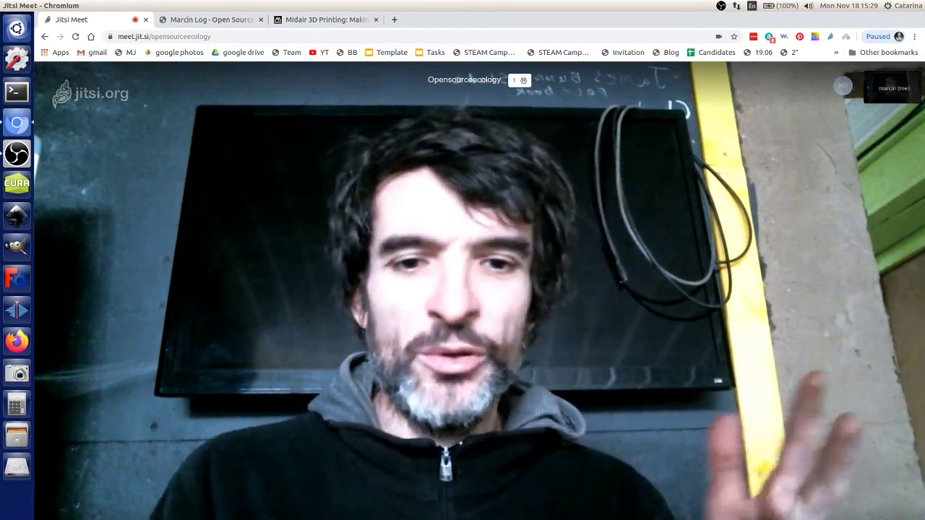
# Step: Search Google in a new tab for '3d printed bridging', correcting the 'brides' typo
pyautogui.click(394, 19)
pyautogui.write('3d p')
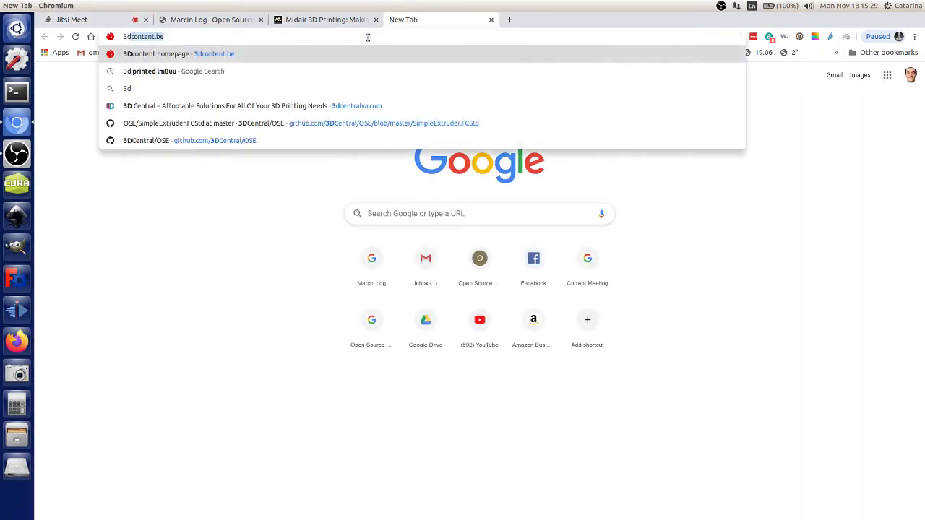
pyautogui.write('rinted ')
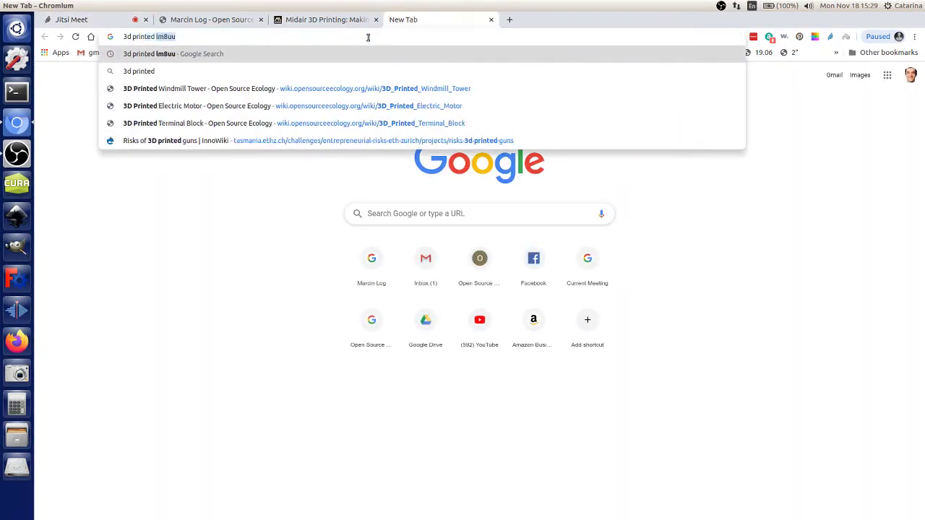
pyautogui.write('brides')
pyautogui.press('Return')
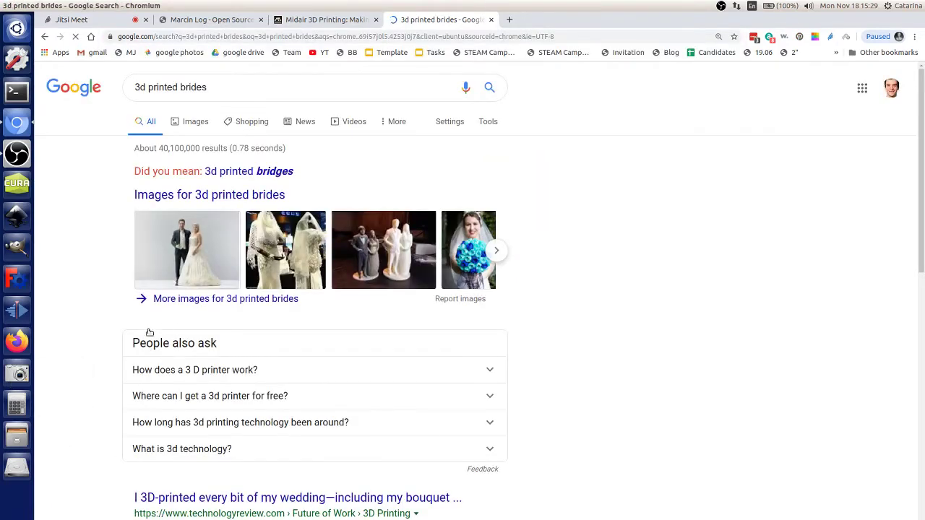
pyautogui.moveTo(198, 89); pyautogui.dragTo(211, 90)
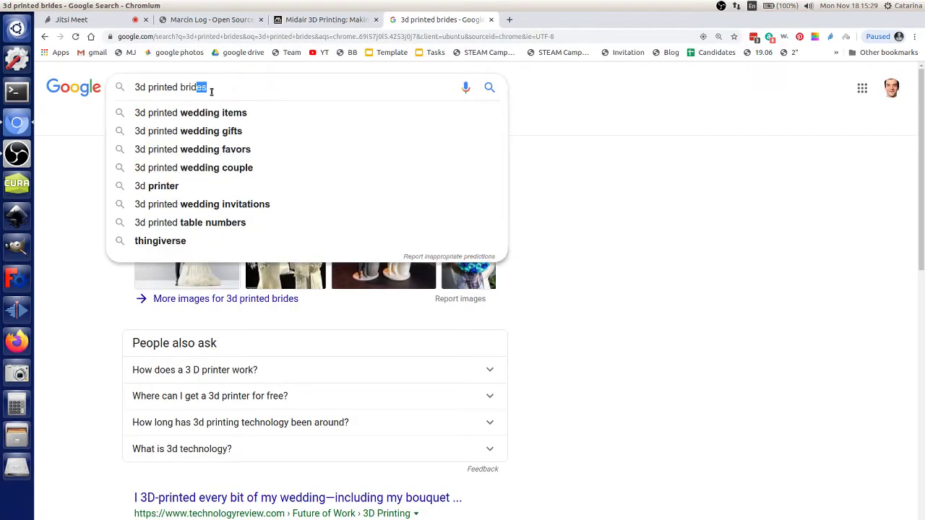
pyautogui.write('ging')
pyautogui.press('Return')
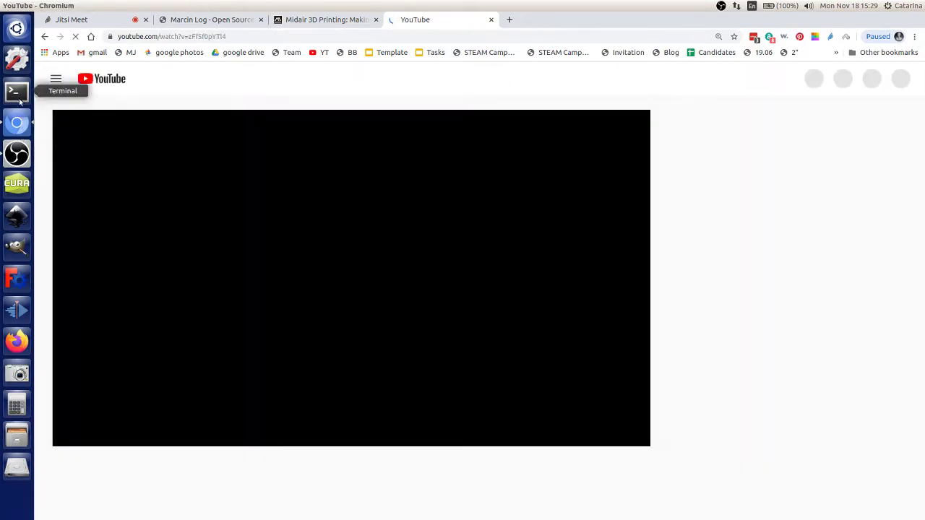
pyautogui.click(70, 19)
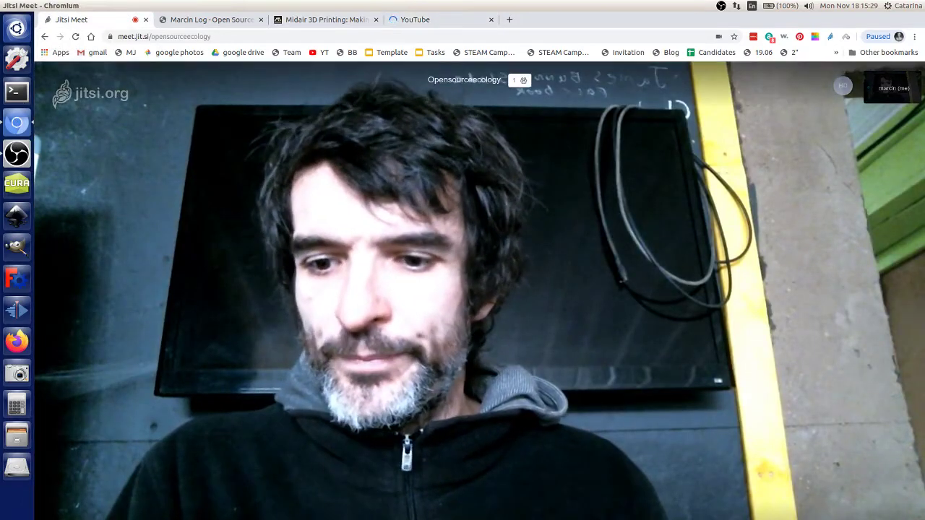
# Step: Share the entire screen with the call and return to the bridging video tab
pyautogui.press('d')
pyautogui.click(426, 173)
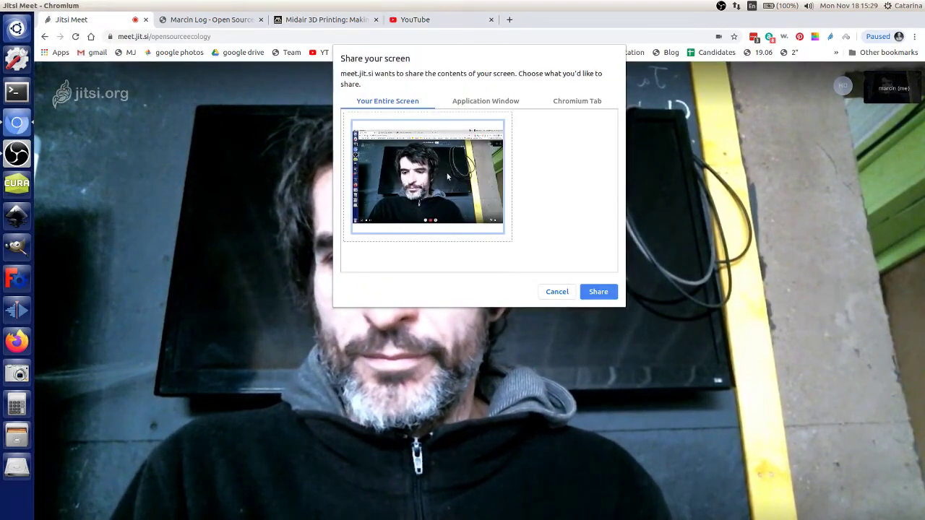
pyautogui.click(597, 291)
pyautogui.click(421, 19)
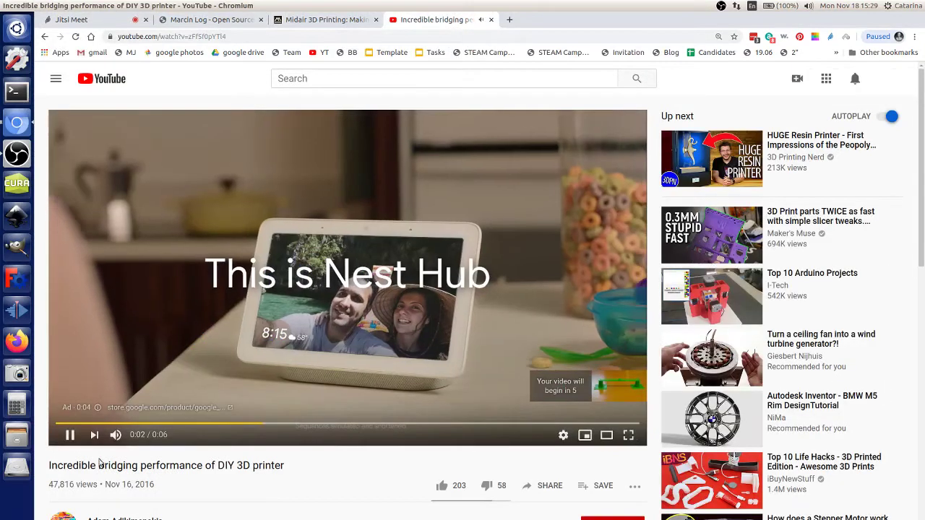
# Step: Get past the pre-roll ad and jump the bridging video to 1:15
pyautogui.click(71, 434)
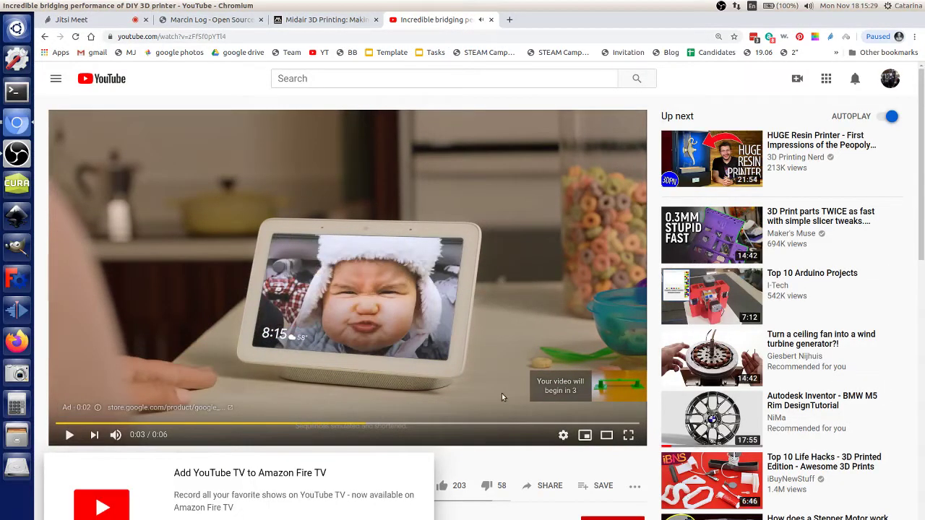
pyautogui.click(71, 434)
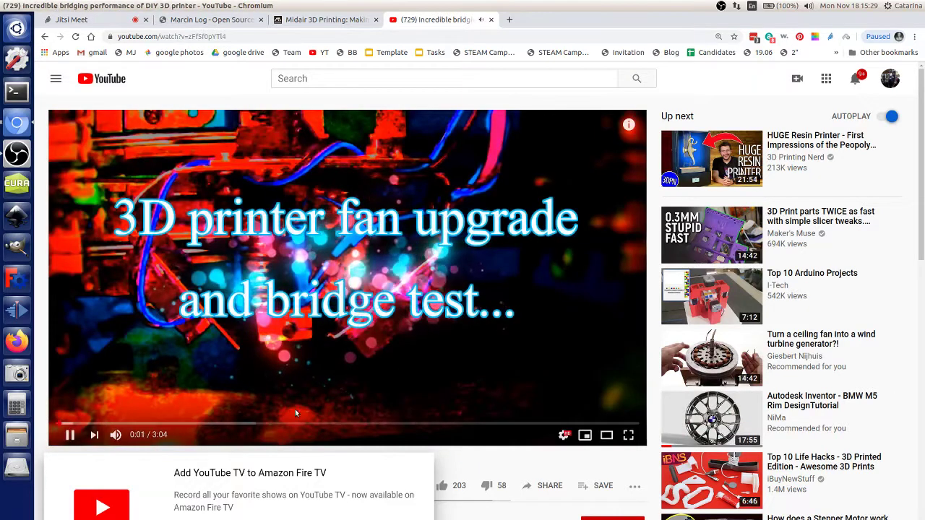
pyautogui.click(295, 425)
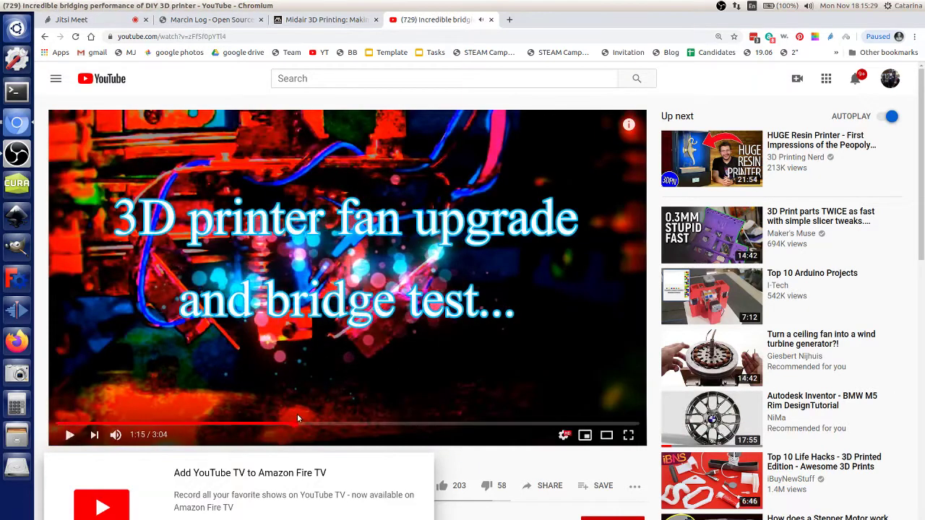
pyautogui.click(71, 434)
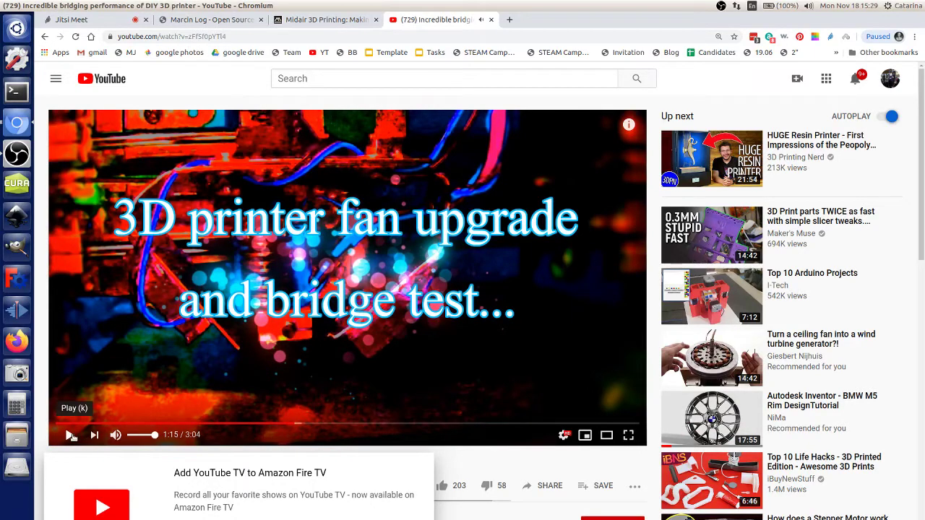
pyautogui.click(71, 434)
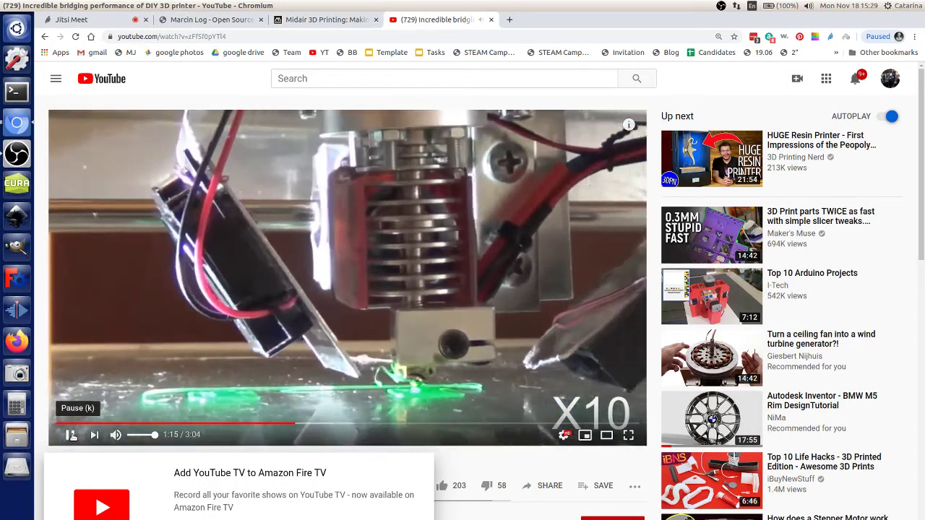
pyautogui.click(71, 434)
# Step: Seek through 1:29, 1:49 and 2:12, pausing near 2:19 once the green bridge is finished
pyautogui.click(341, 424)
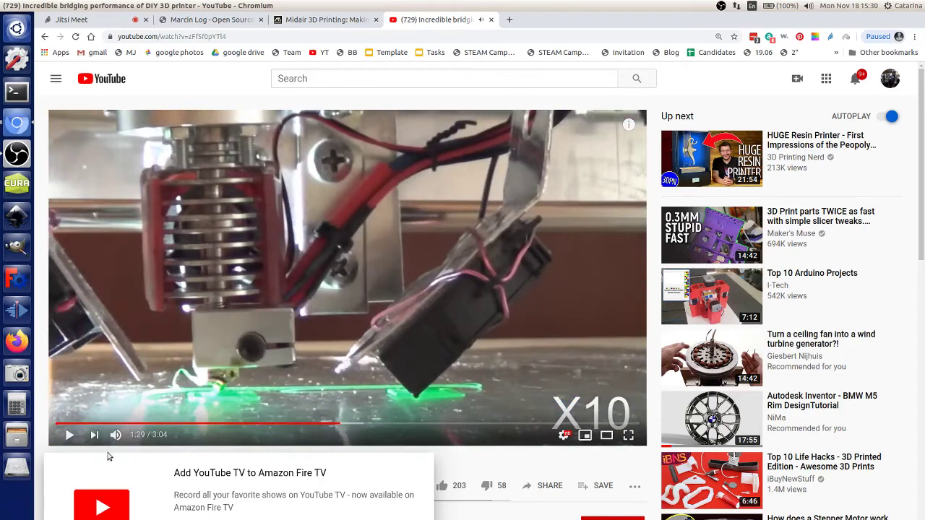
pyautogui.click(67, 434)
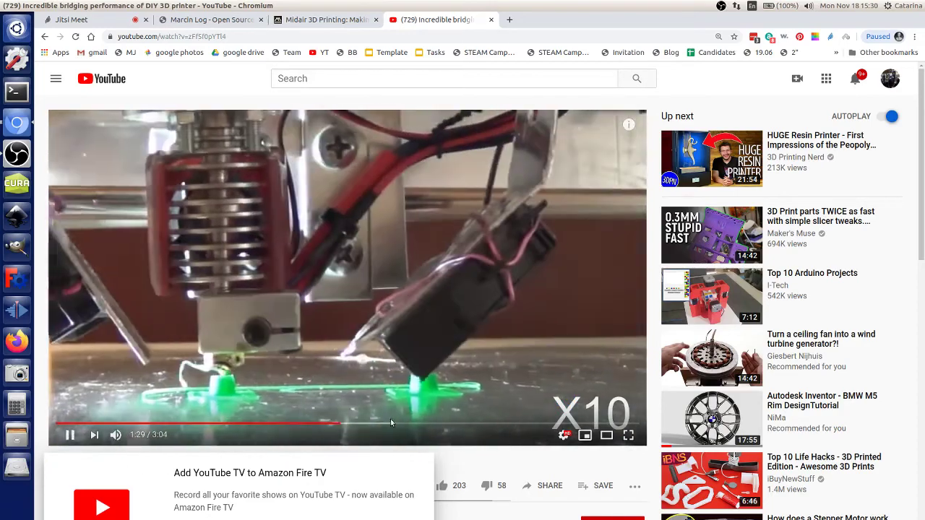
pyautogui.click(397, 424)
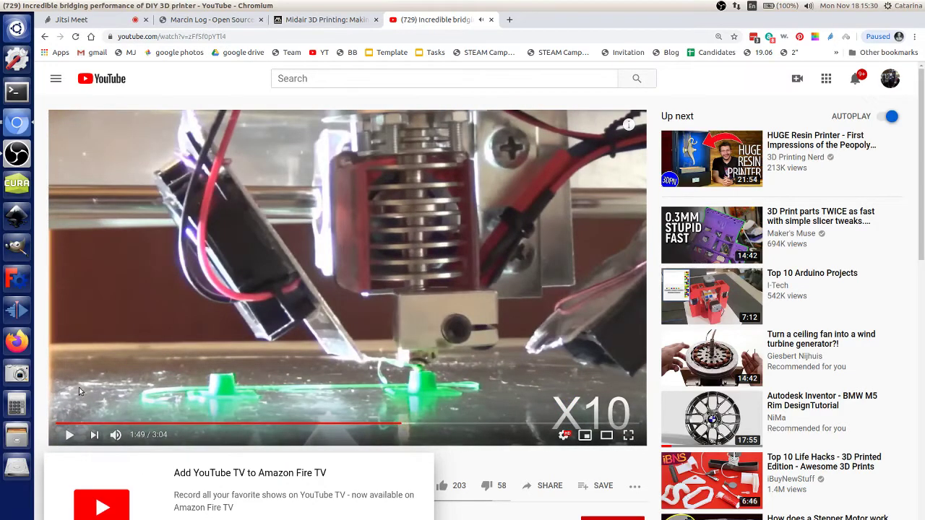
pyautogui.click(80, 389)
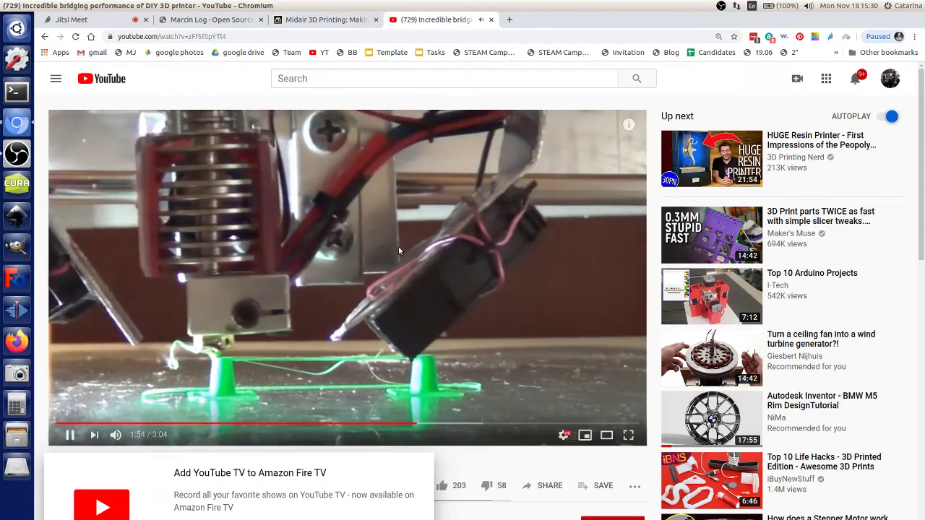
pyautogui.click(474, 423)
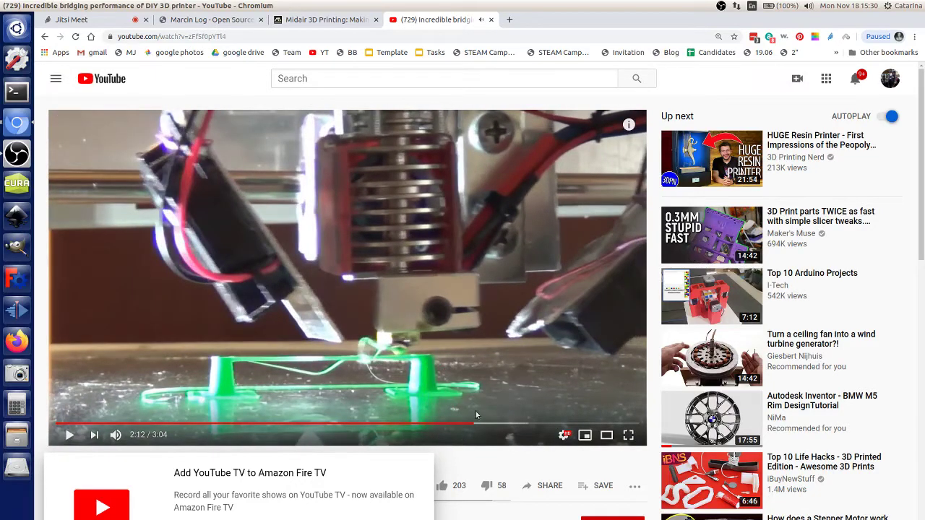
pyautogui.press('space')
pyautogui.click(73, 434)
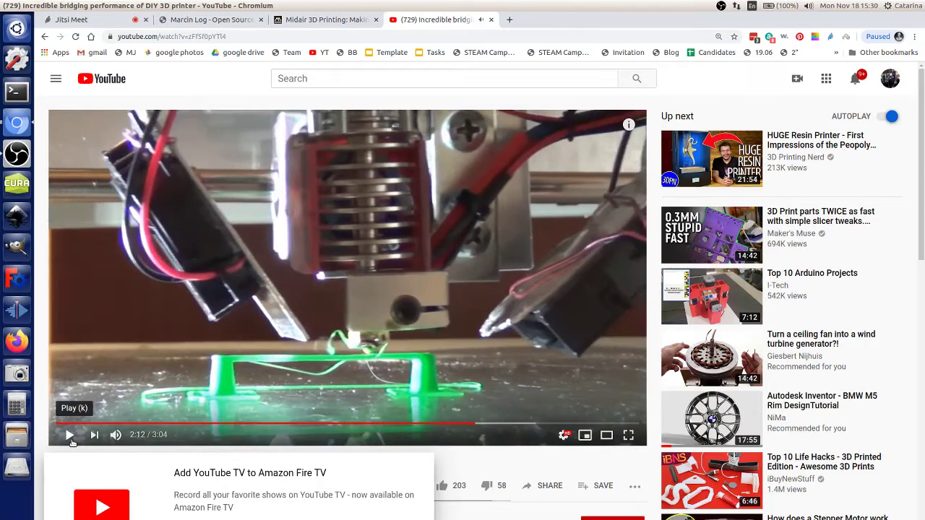
pyautogui.click(72, 439)
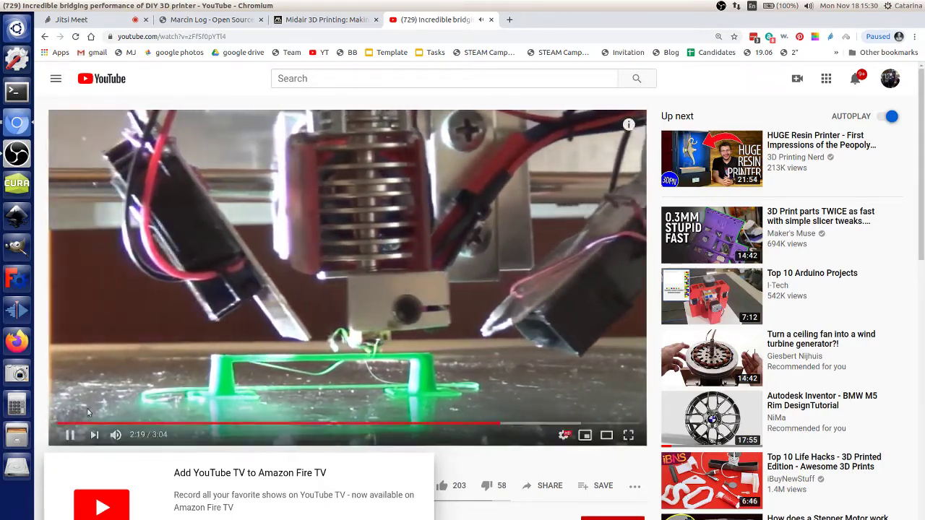
pyautogui.click(68, 434)
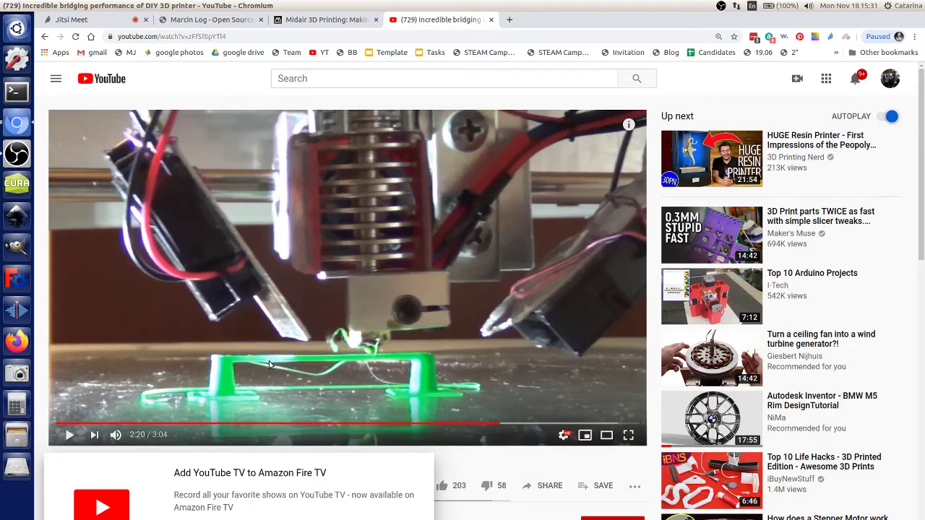
# Step: Search Google for '3d printed brush' from the address bar
pyautogui.click(281, 37)
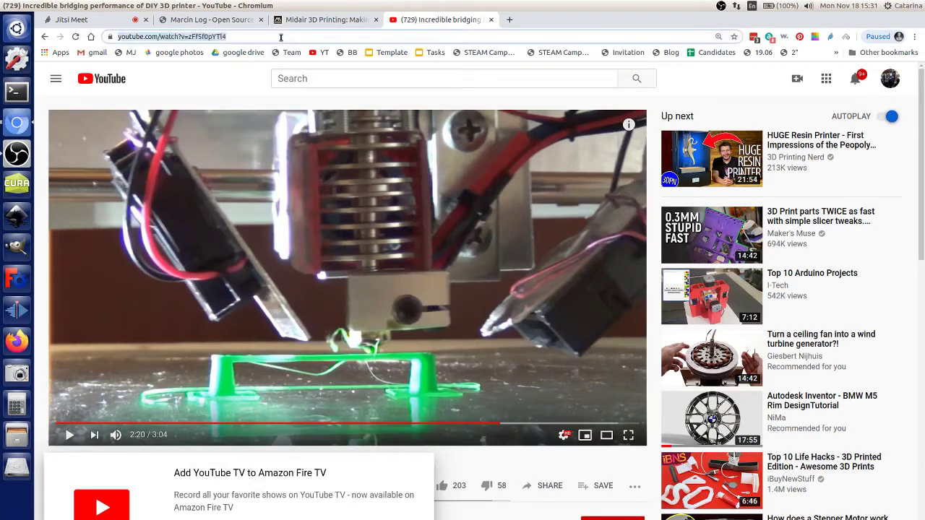
pyautogui.write('3d po')
pyautogui.press('BackSpace')
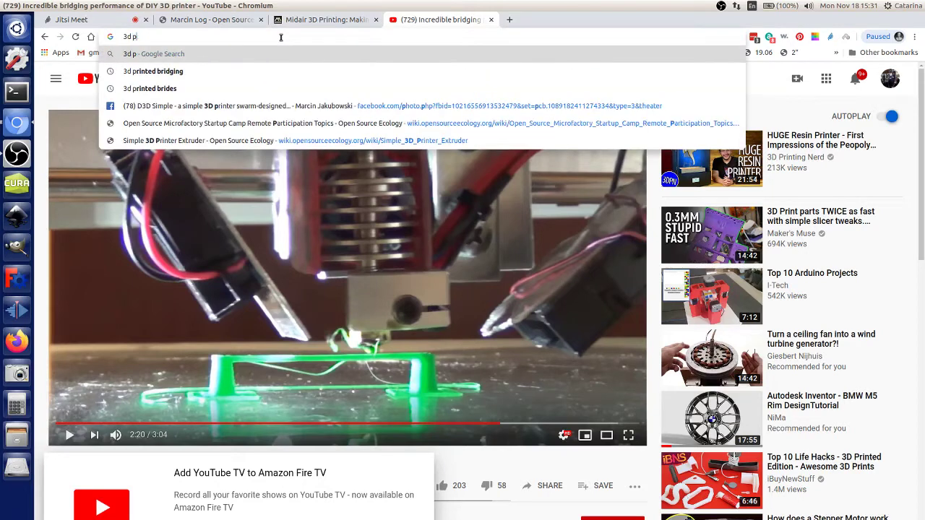
pyautogui.write('p')
pyautogui.press('BackSpace')
pyautogui.write('rinted ')
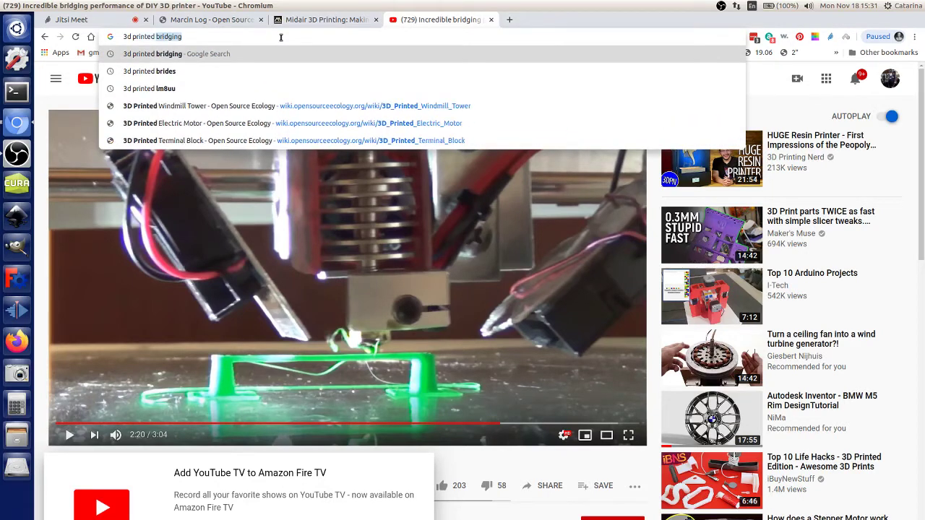
pyautogui.write('brush')
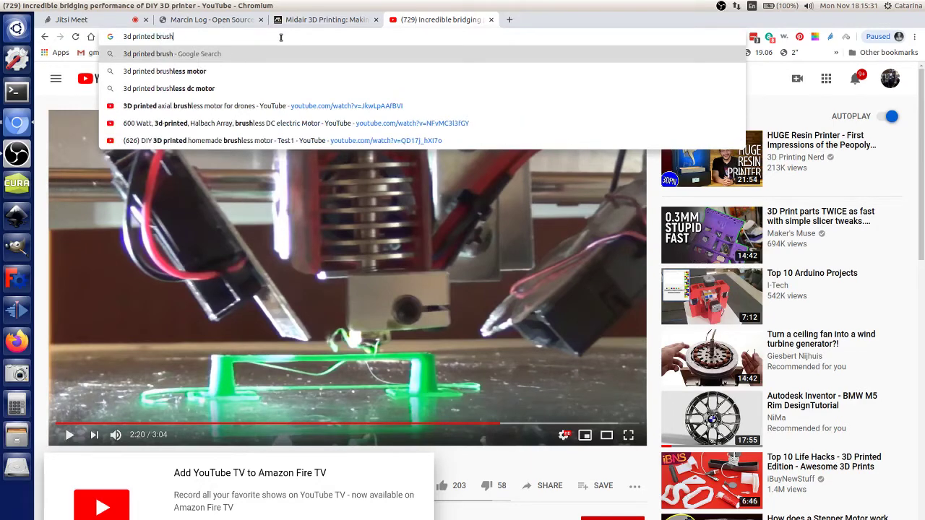
pyautogui.press('Return')
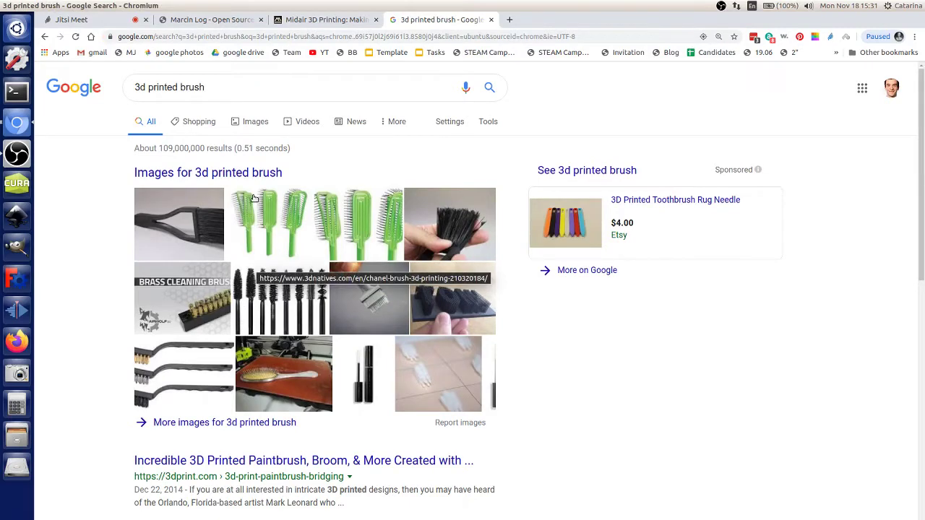
# Step: Scroll through the brush results and videos, then load the Marcin Log page via MJ
pyautogui.scroll(-1, 397, 282)
pyautogui.scroll(-4, 398, 287)
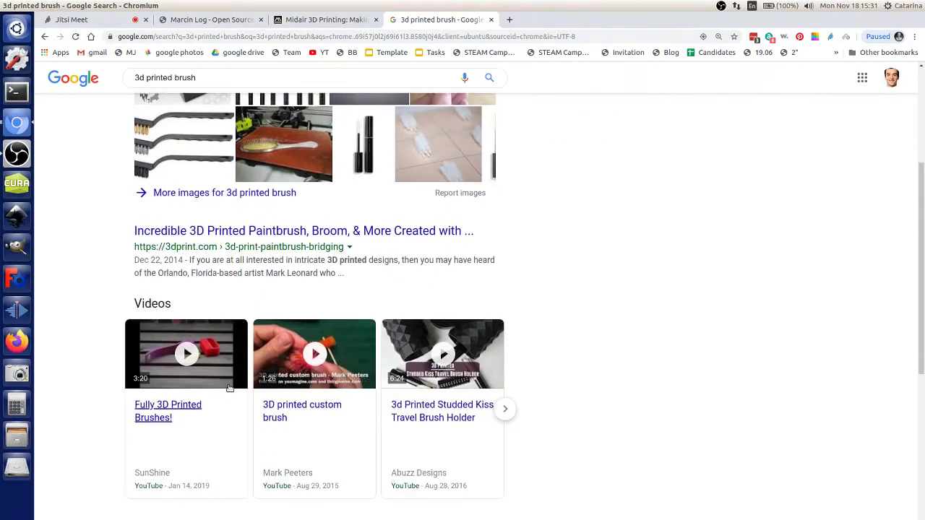
pyautogui.moveTo(311, 365)
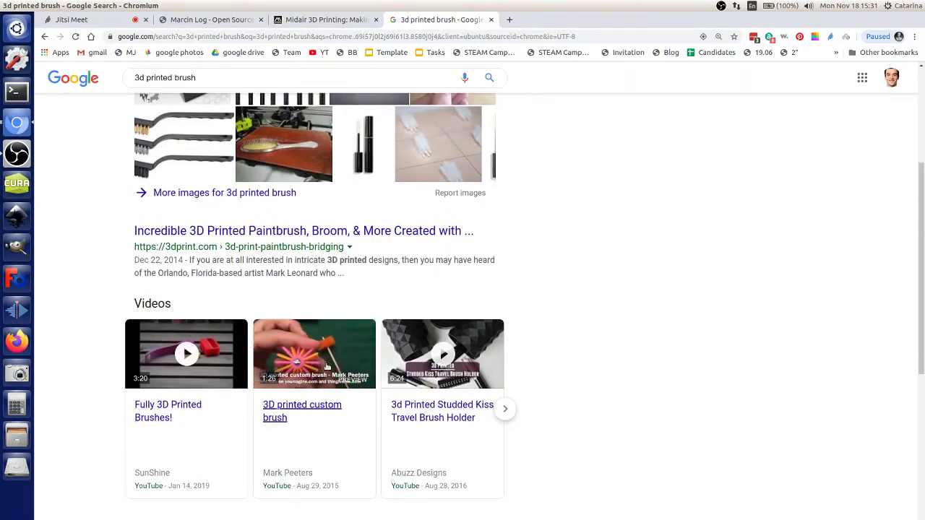
pyautogui.scroll(-3, 322, 383)
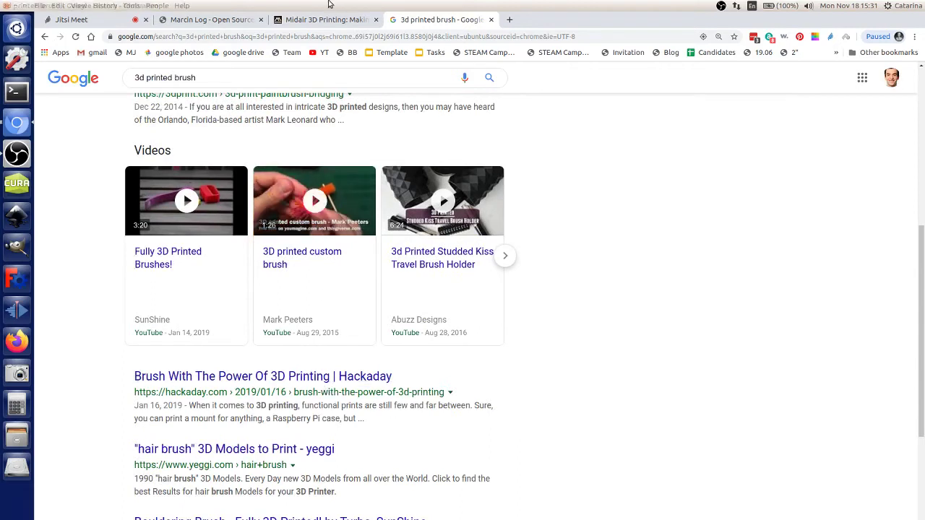
pyautogui.click(132, 54)
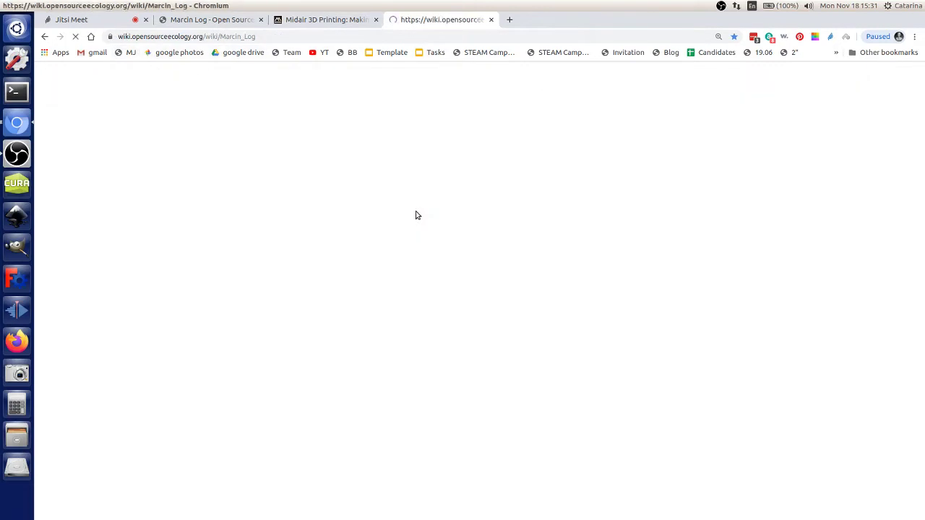
# Step: Search the Marcin Log page for '3d printed brush', then '3d printed broo', finding no matches
pyautogui.hotkey('ctrl', 'f')
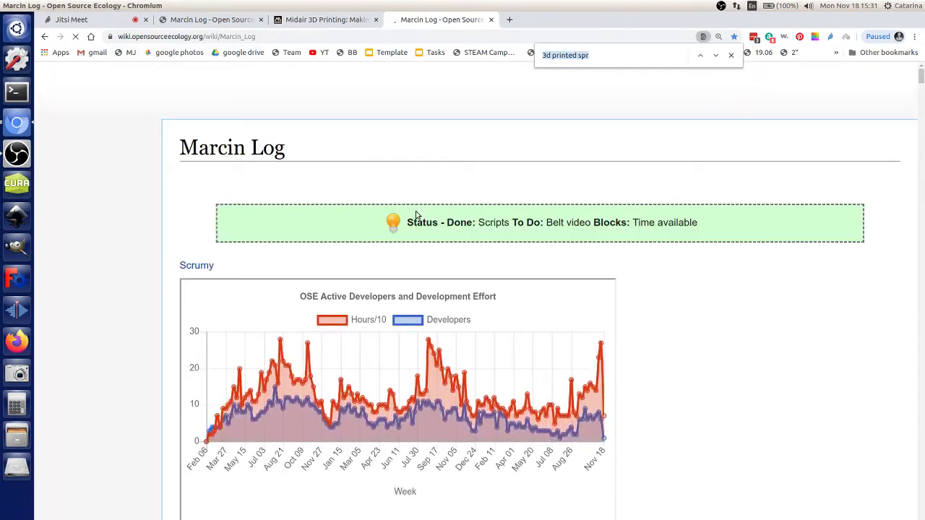
pyautogui.write('3d printed brush')
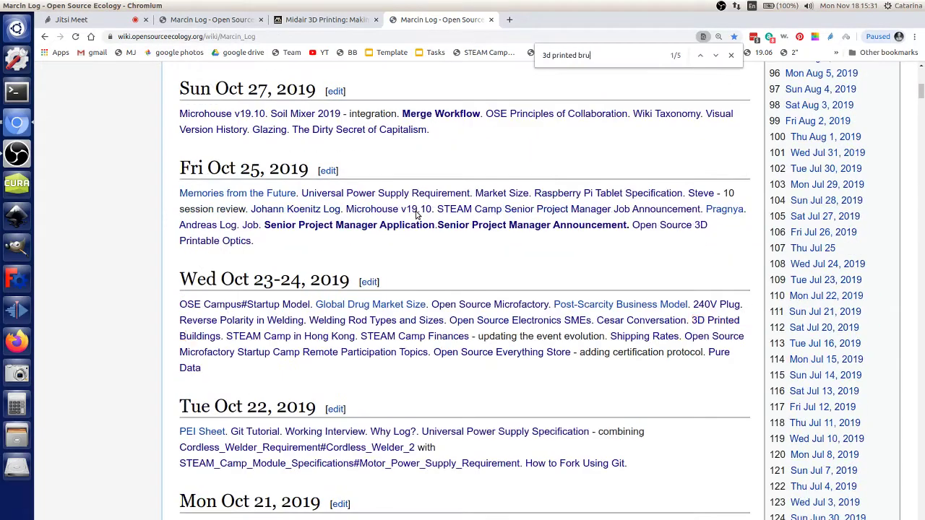
pyautogui.rightClick(416, 214)
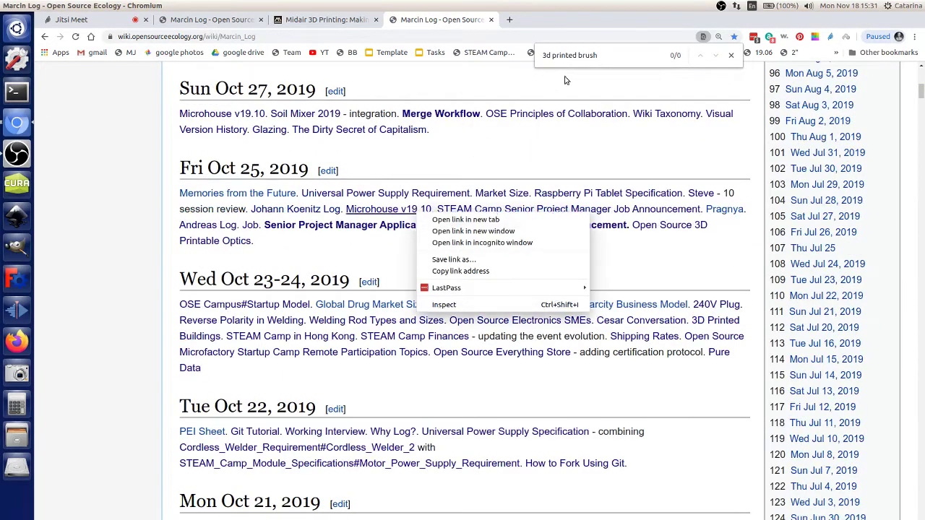
pyautogui.click(589, 58)
pyautogui.doubleClick(585, 56)
pyautogui.write('b')
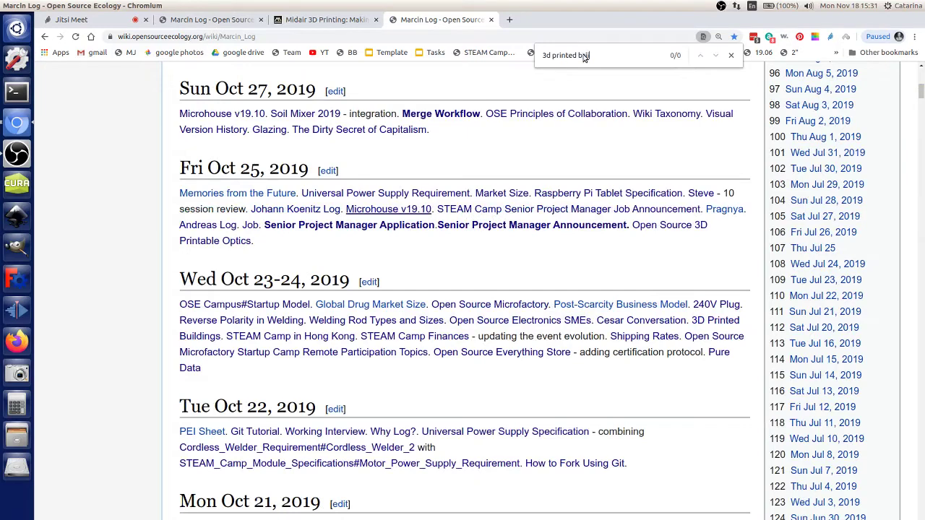
pyautogui.write('room')
pyautogui.press('BackSpace')
pyautogui.click(470, 38)
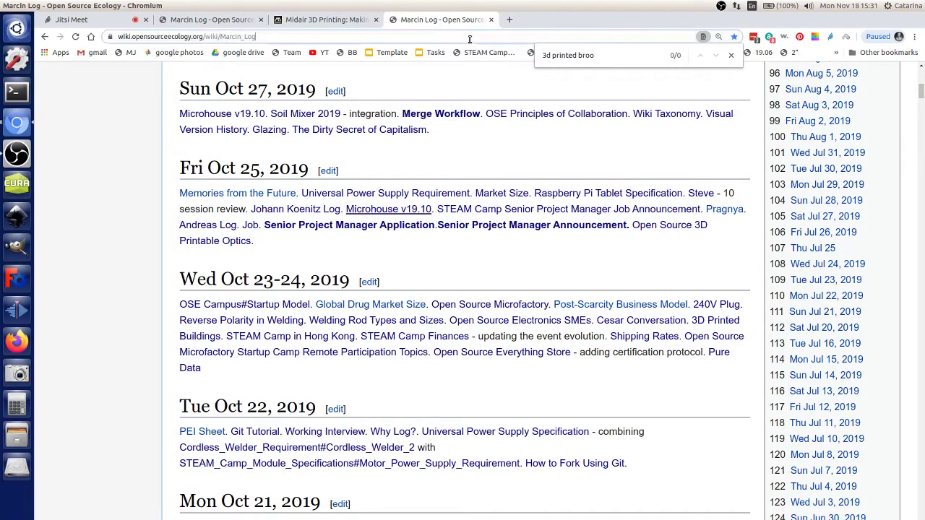
# Step: Search Google for '3d printed broom', view image results, and open the 3ders.org broom article
pyautogui.write('3d printed broo')
pyautogui.press('BackSpace')
pyautogui.press('BackSpace')
pyautogui.press('BackSpace')
pyautogui.press('BackSpace')
pyautogui.press('BackSpace')
pyautogui.press('BackSpace')
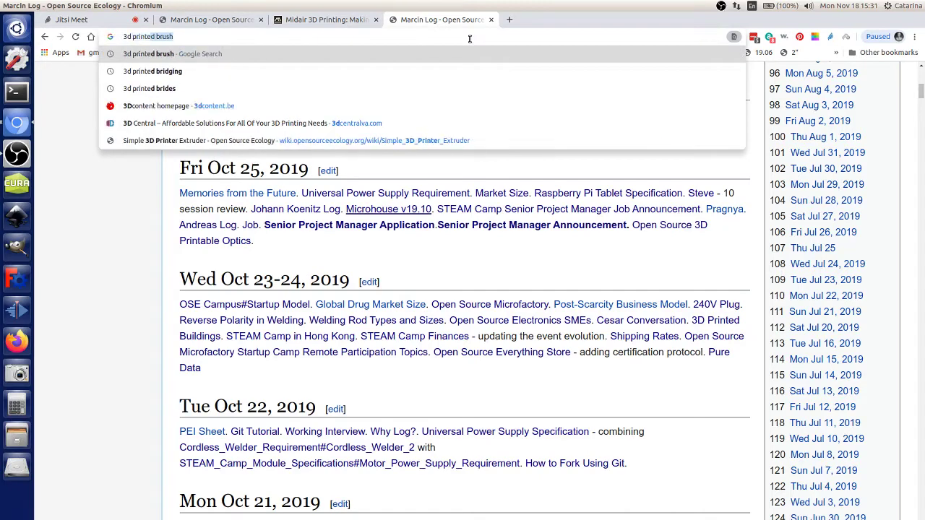
pyautogui.write('d br')
pyautogui.press('BackSpace')
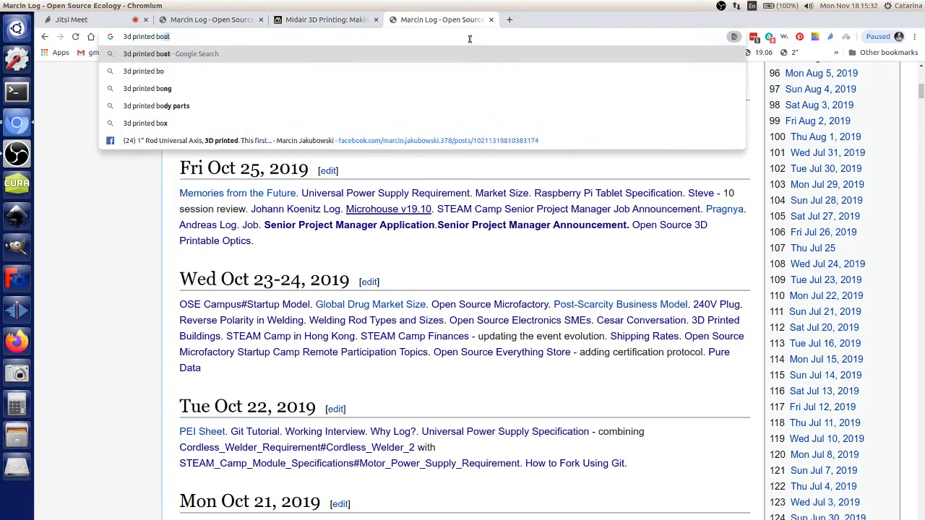
pyautogui.write('o')
pyautogui.press('BackSpace')
pyautogui.write('room')
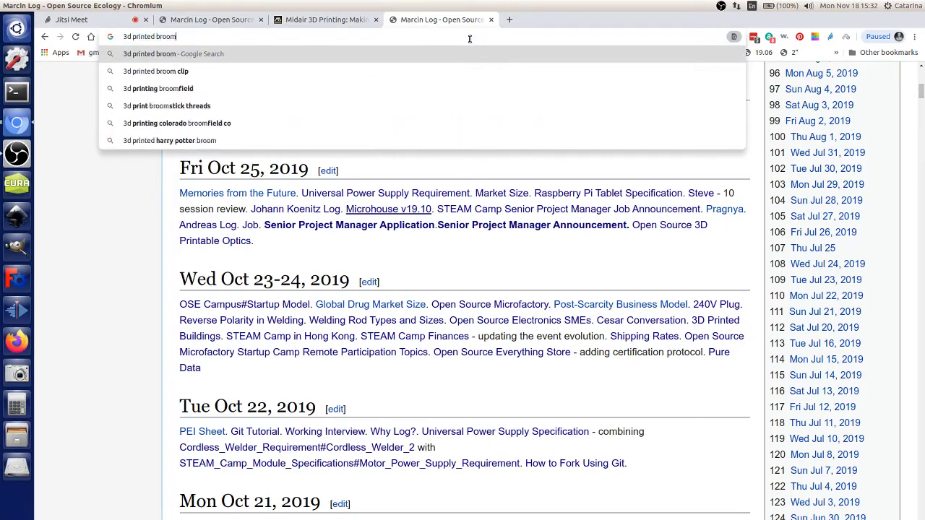
pyautogui.press('Return')
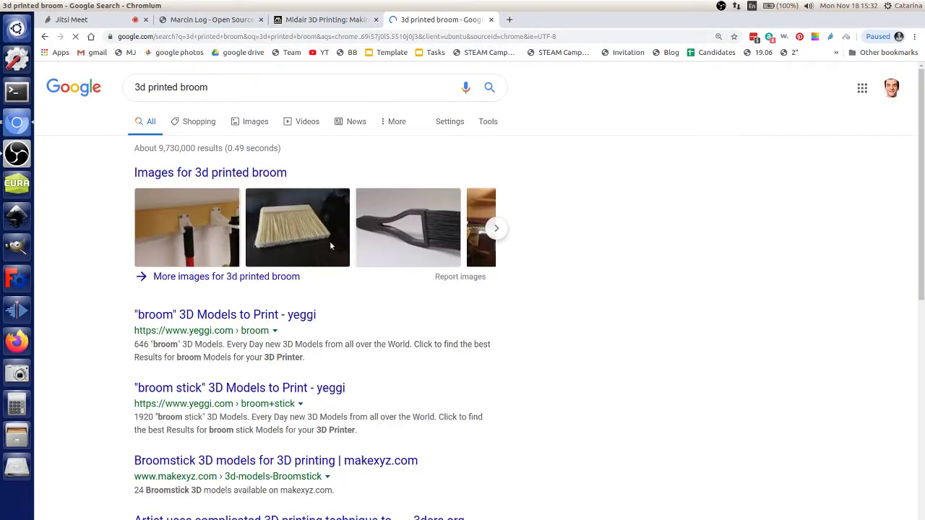
pyautogui.click(306, 245)
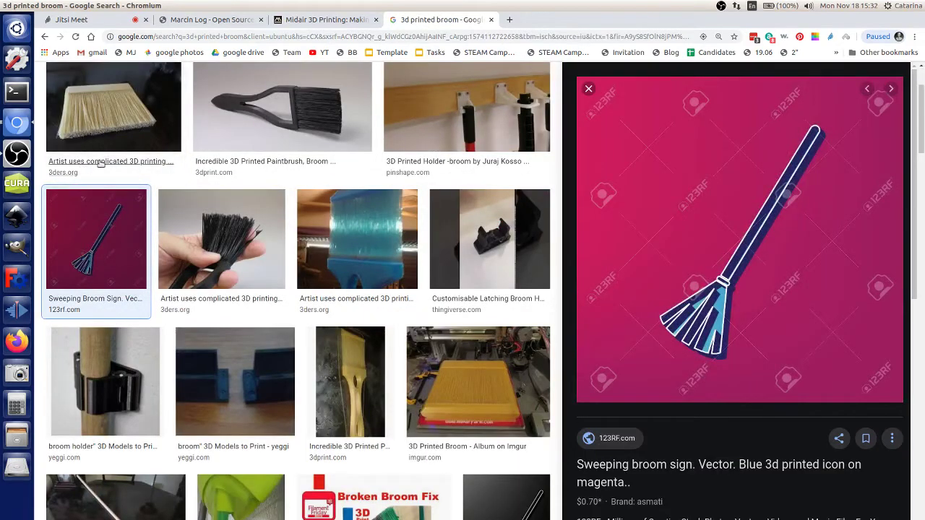
pyautogui.click(100, 165)
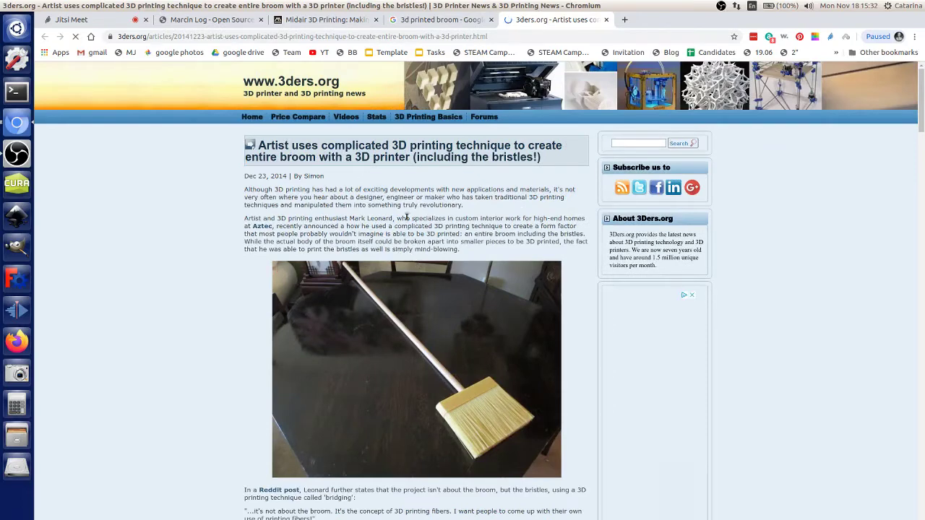
# Step: Bookmark the 3D printed broom article in the Bookmarks bar folder
pyautogui.scroll(-5, 406, 397)
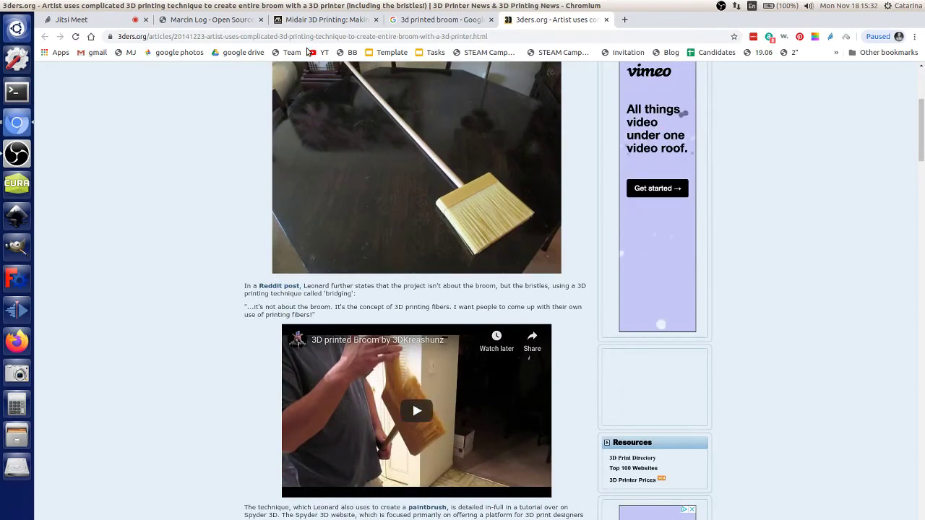
pyautogui.click(322, 36)
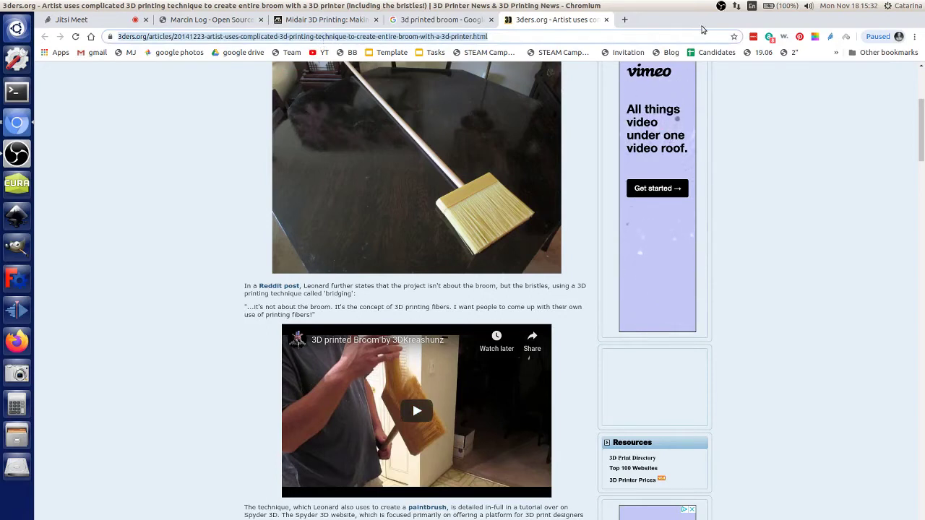
pyautogui.click(734, 37)
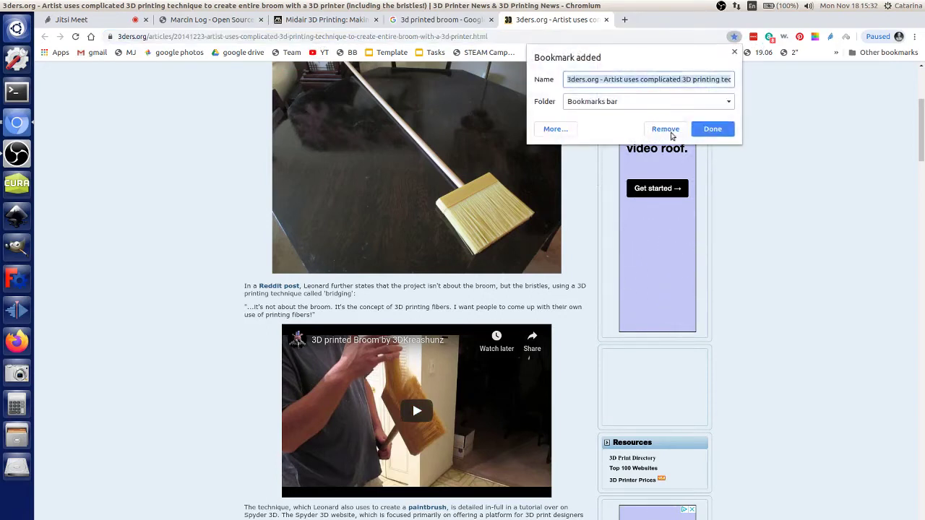
pyautogui.click(711, 129)
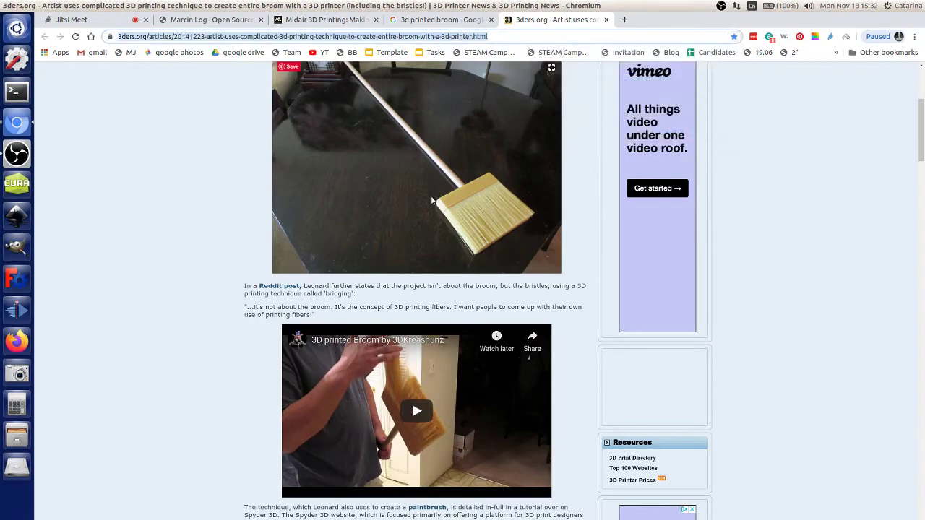
# Step: Scroll through the broom article to view its broom photos
pyautogui.scroll(1, 431, 191)
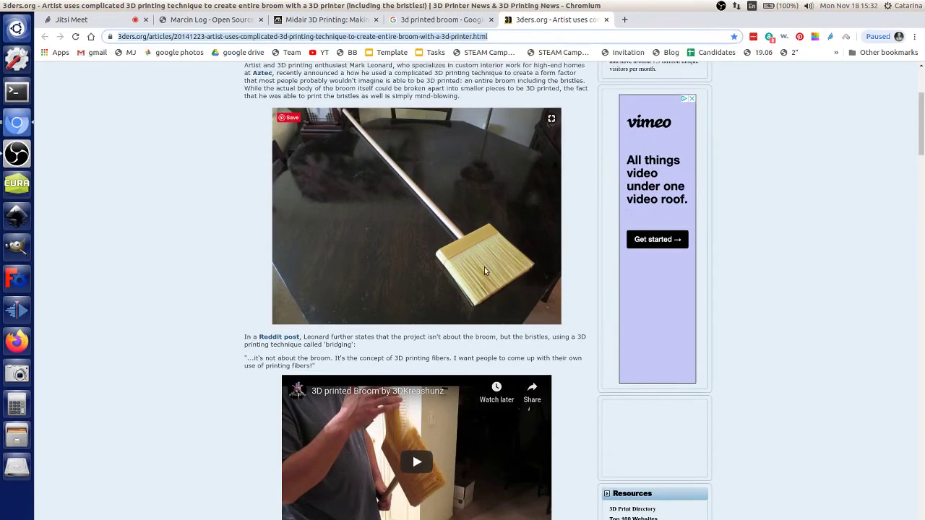
pyautogui.scroll(-5, 392, 356)
pyautogui.scroll(-2, 391, 362)
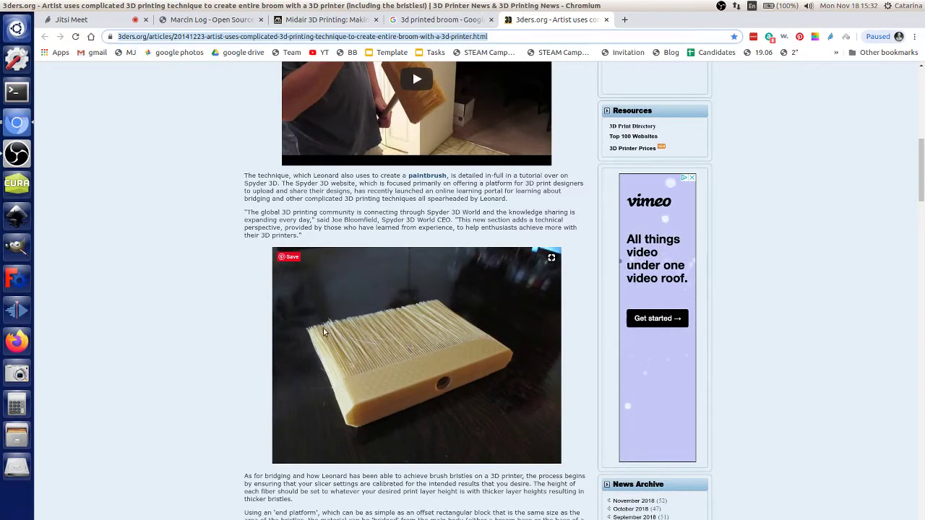
pyautogui.scroll(-5, 377, 321)
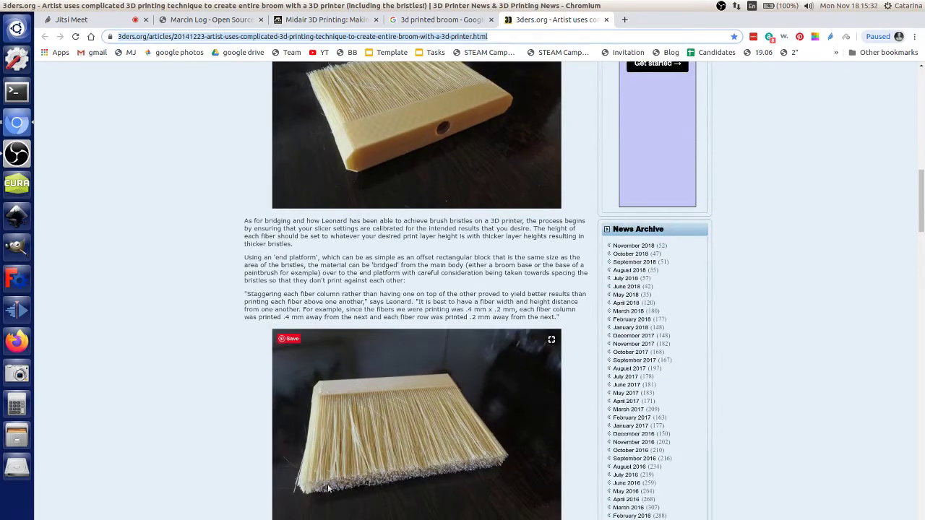
pyautogui.scroll(-5, 468, 443)
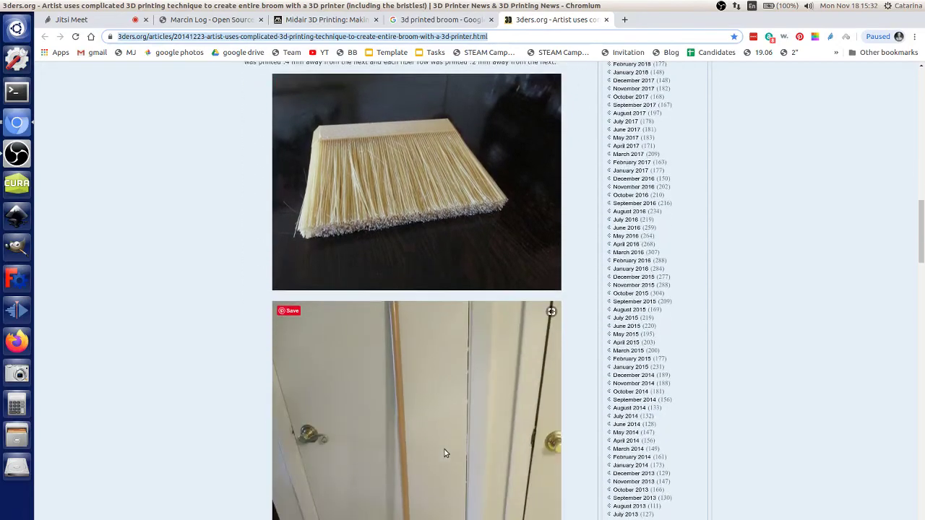
pyautogui.scroll(-2, 397, 230)
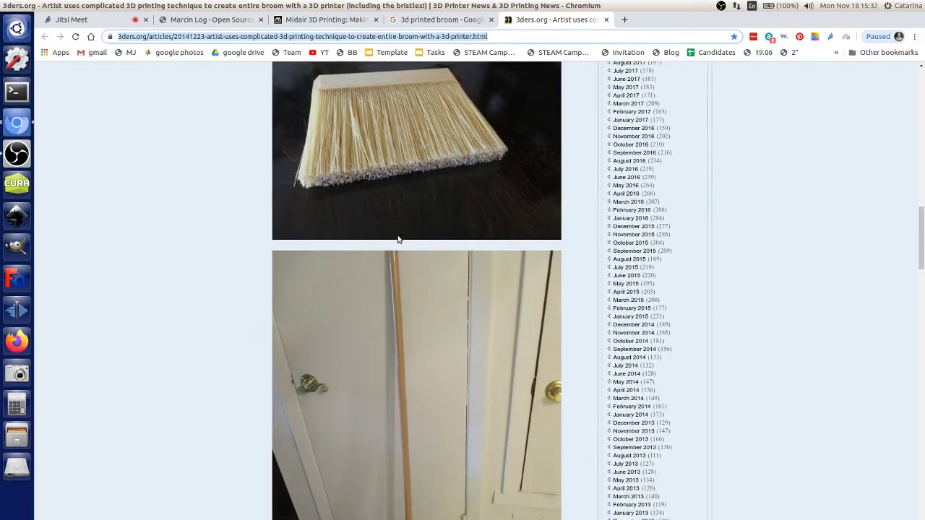
pyautogui.scroll(3, 389, 261)
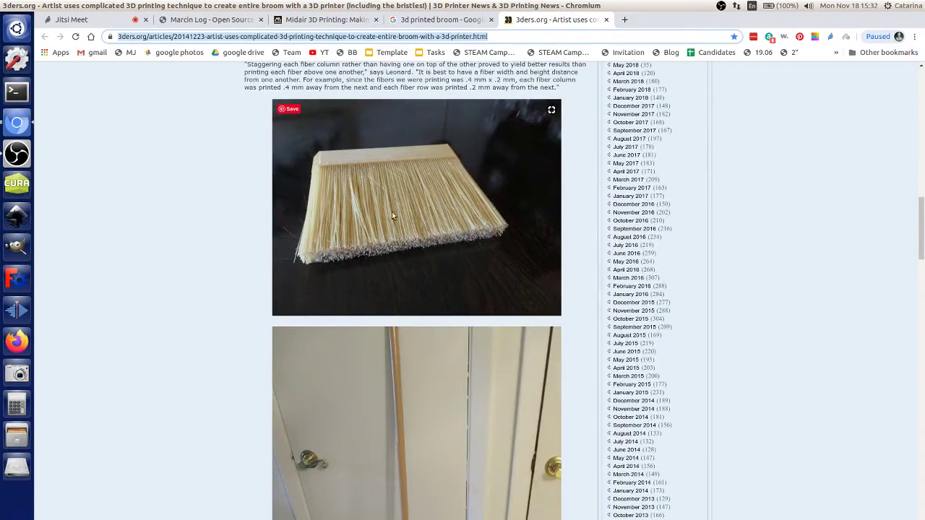
pyautogui.scroll(-3, 351, 238)
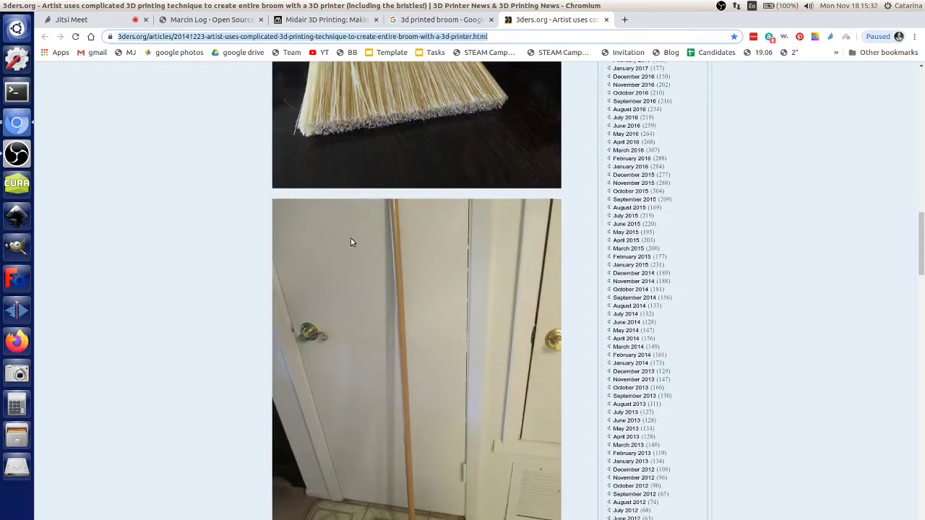
# Step: Scroll the broom article past the blue bristle photos down to the 'Posted in' line
pyautogui.scroll(-6, 376, 245)
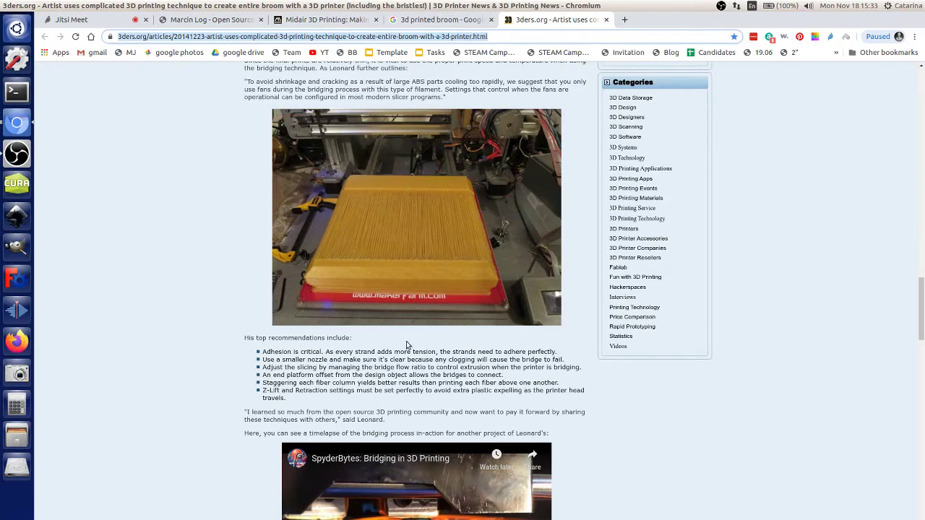
pyautogui.scroll(-1, 404, 339)
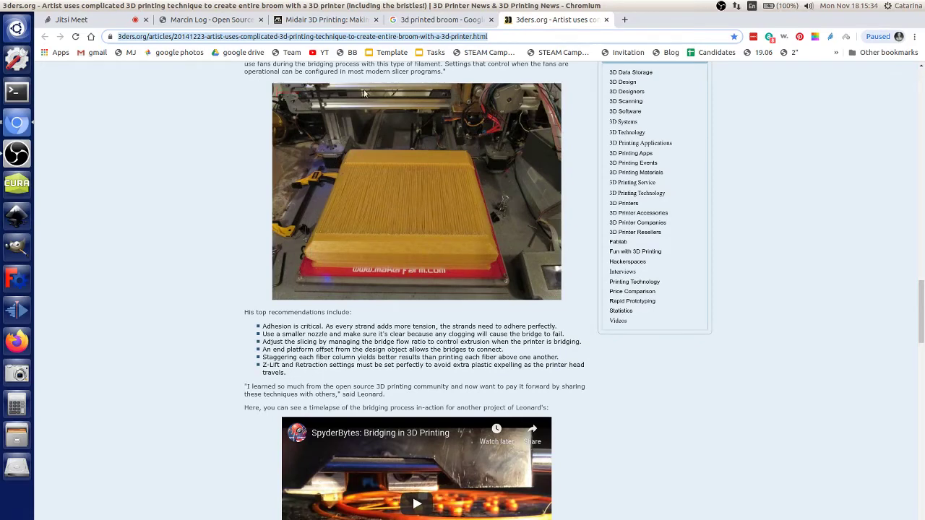
pyautogui.scroll(-2, 540, 367)
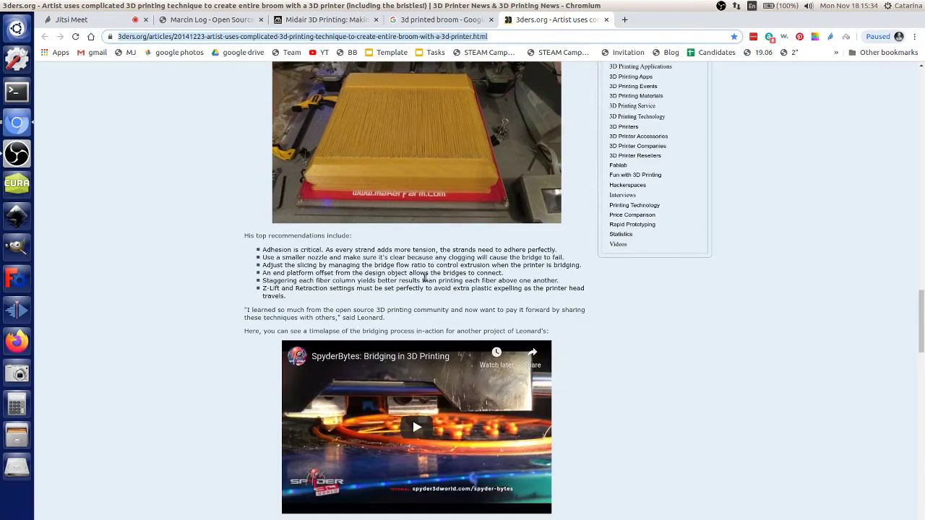
pyautogui.scroll(-9, 423, 236)
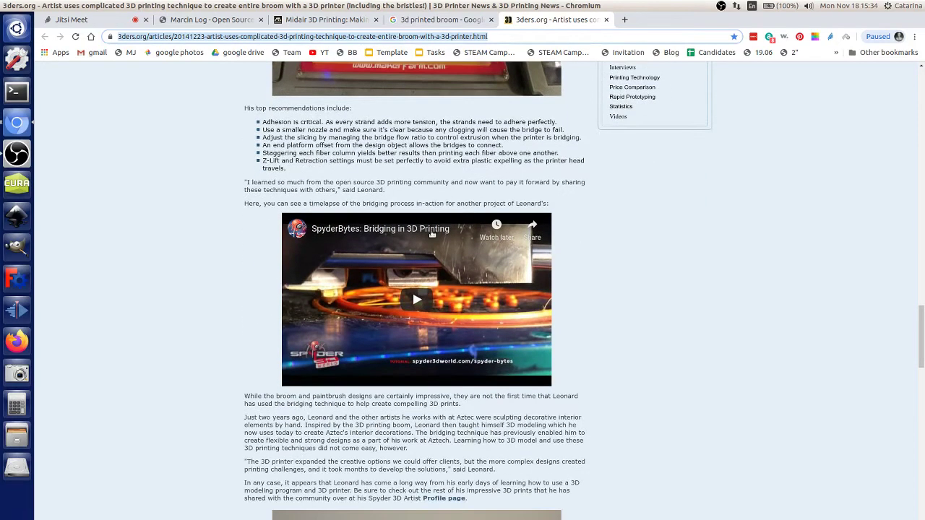
pyautogui.scroll(-6, 431, 235)
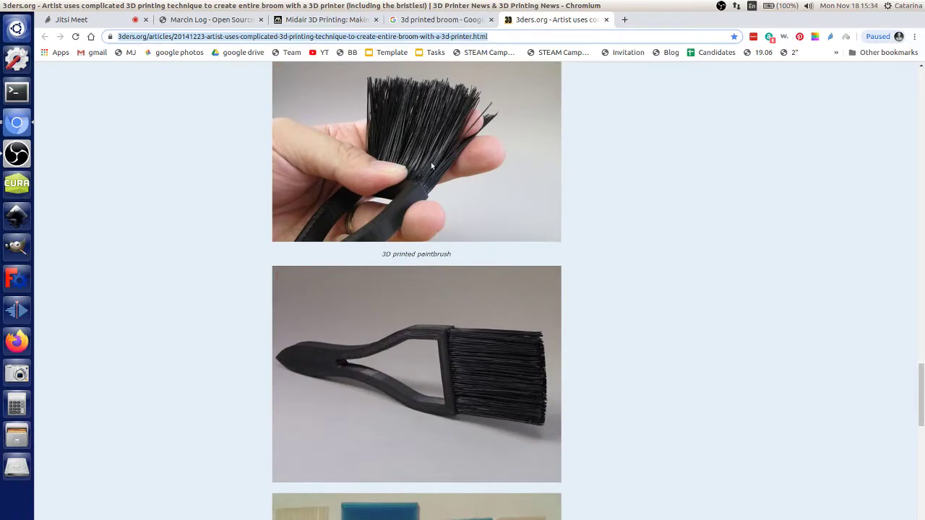
pyautogui.scroll(-3, 504, 344)
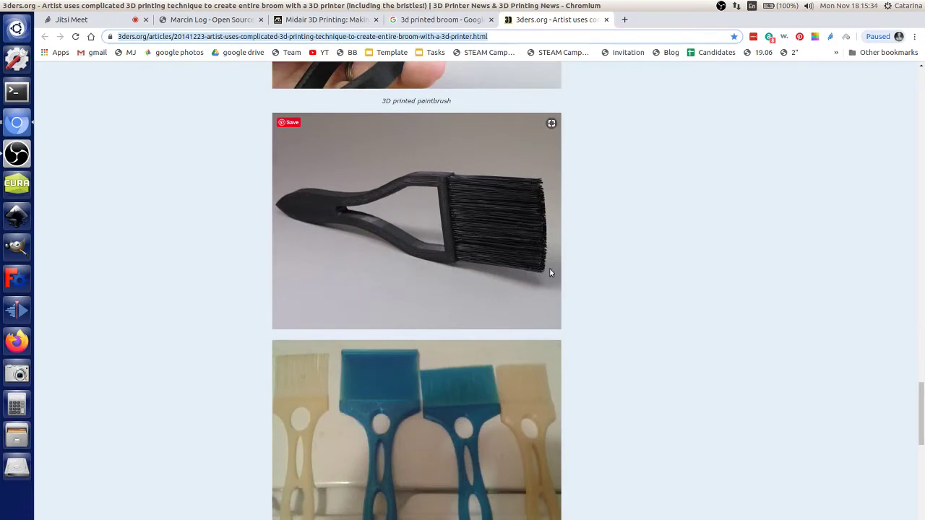
pyautogui.scroll(-4, 540, 266)
pyautogui.scroll(-5, 539, 266)
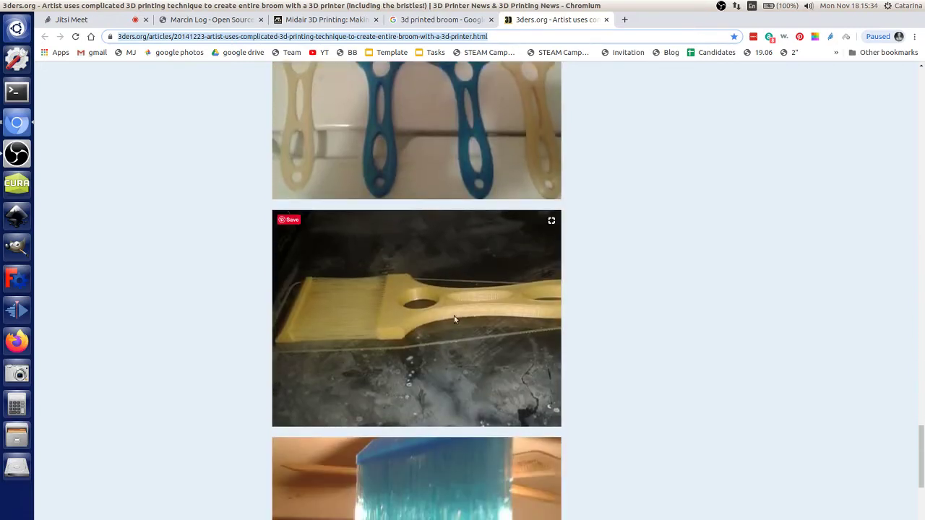
pyautogui.scroll(-5, 386, 383)
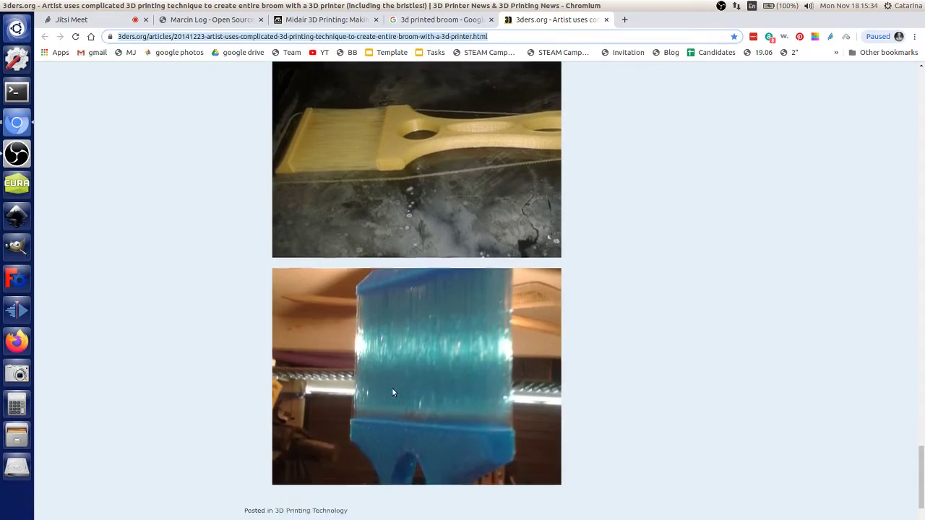
pyautogui.scroll(-3, 392, 384)
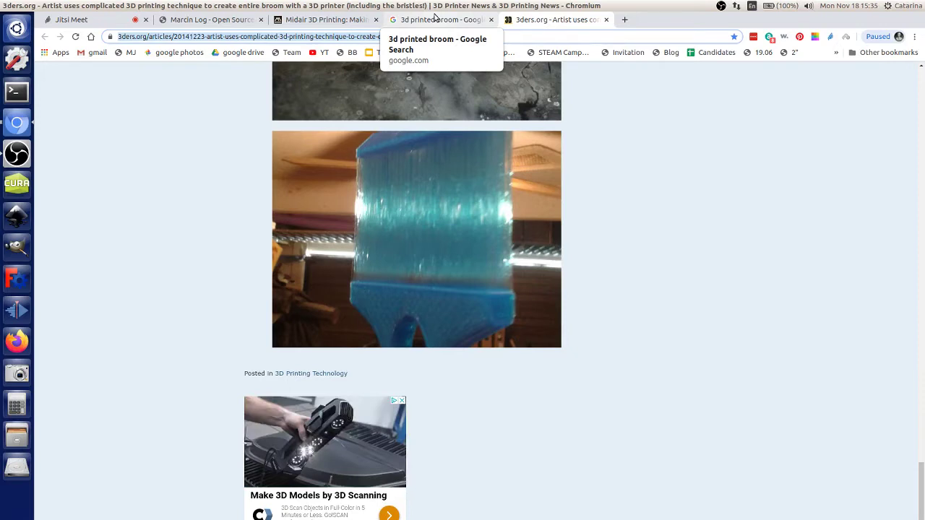
# Step: Open the '19.06' bookmark in a new tab and jump to section 6.2 Control Panel
pyautogui.click(622, 21)
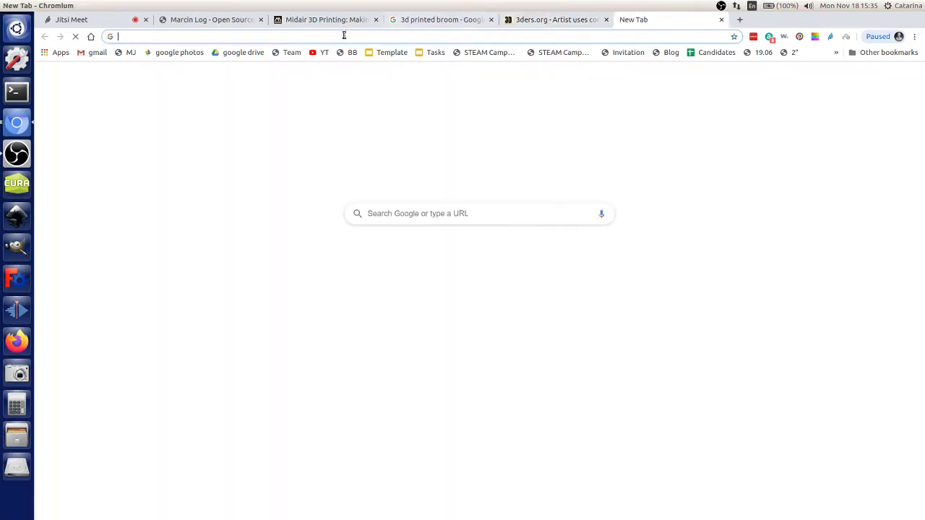
pyautogui.click(750, 55)
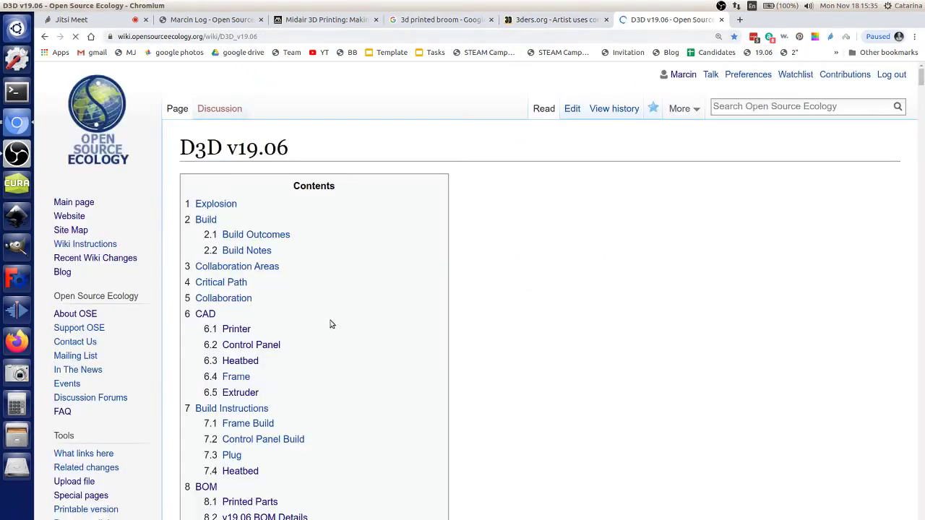
pyautogui.scroll(-3, 330, 325)
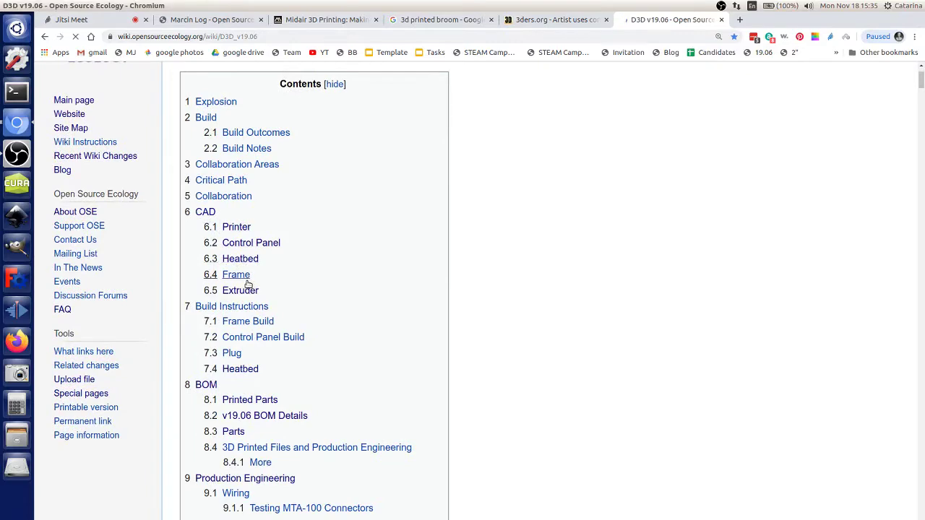
pyautogui.click(251, 244)
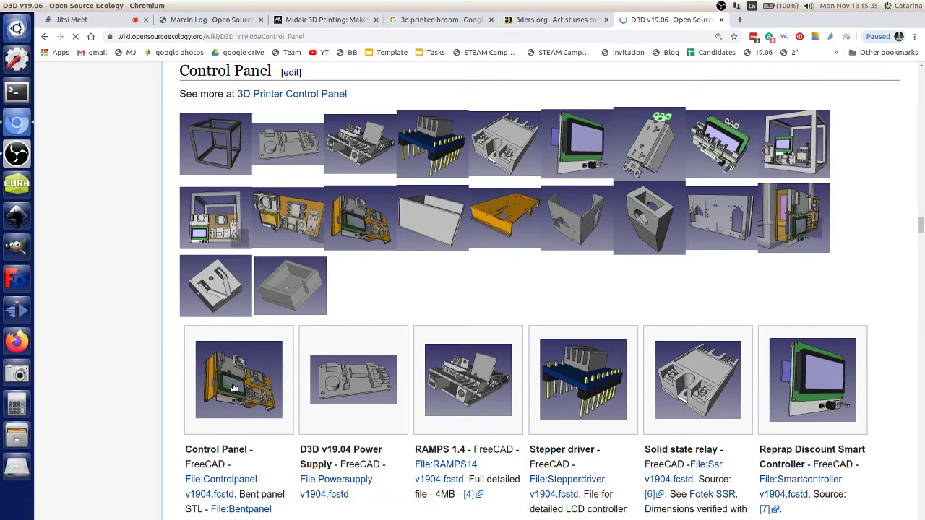
# Step: Switch back to the Jitsi Meet call tab
pyautogui.click(71, 19)
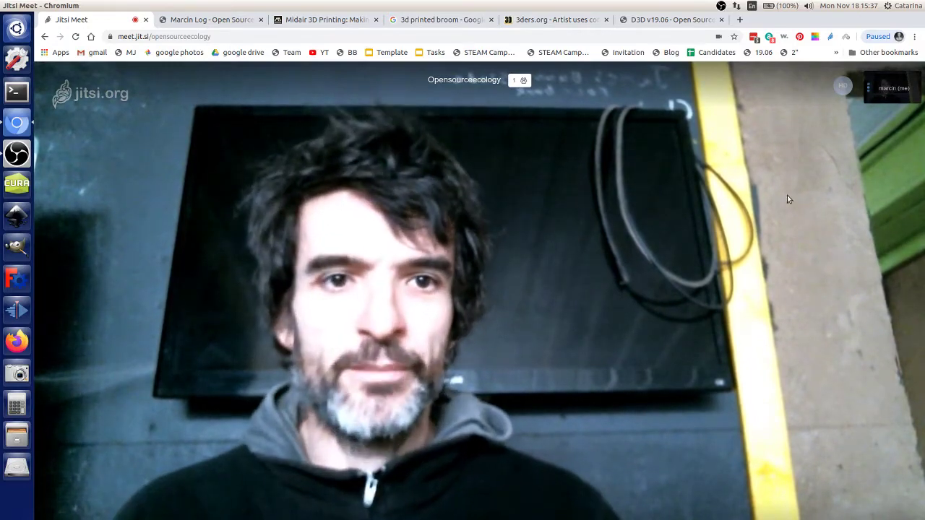
# Step: Share the entire screen in Jitsi Meet, then show the '3d printed broom' Google image results
pyautogui.click(651, 21)
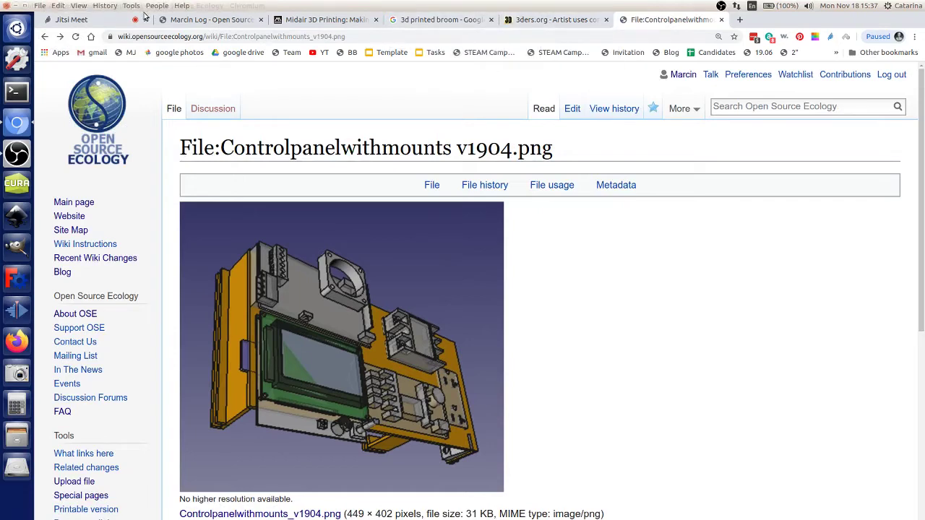
pyautogui.click(108, 20)
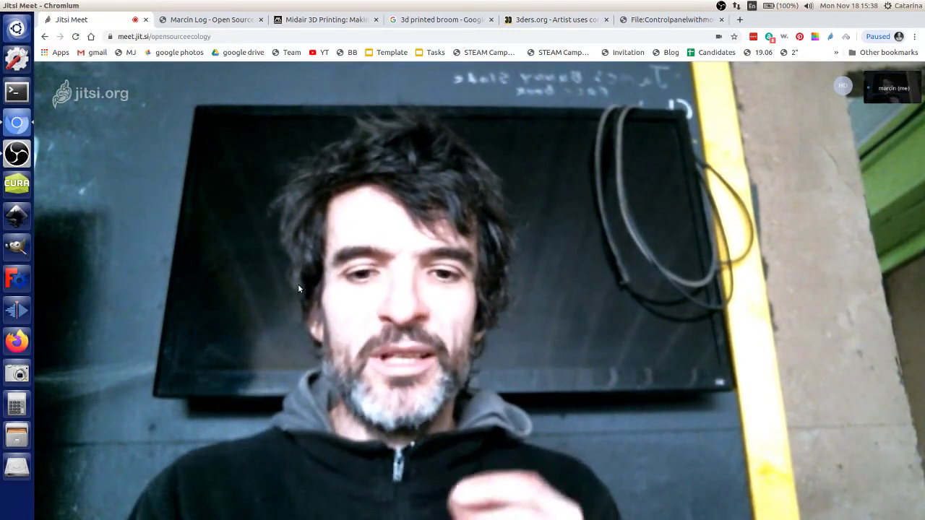
pyautogui.click(622, 22)
pyautogui.hotkey('ctrl', 'l')
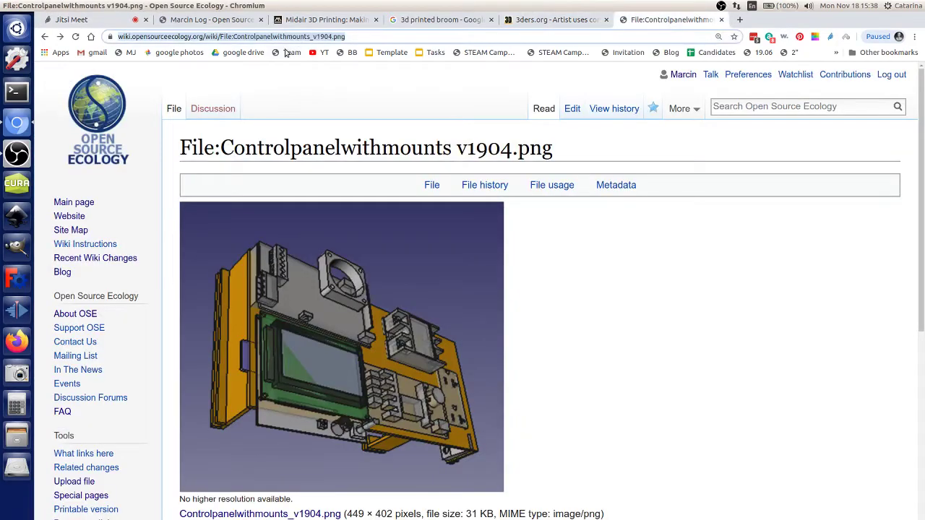
pyautogui.click(94, 15)
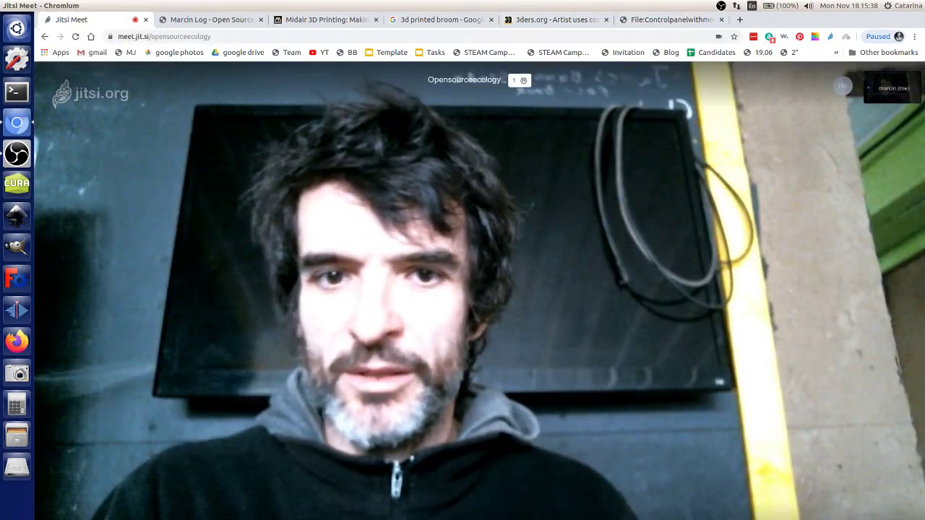
pyautogui.press('d')
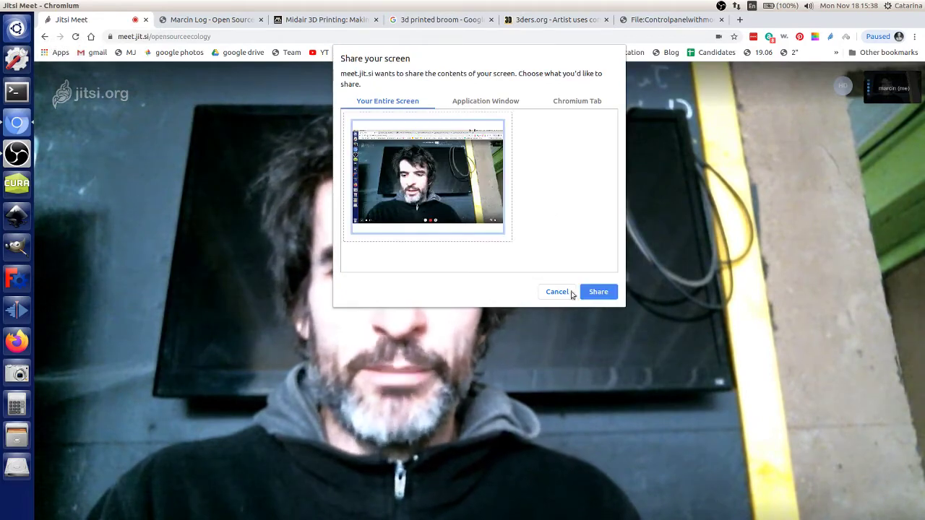
pyautogui.click(597, 292)
pyautogui.click(407, 23)
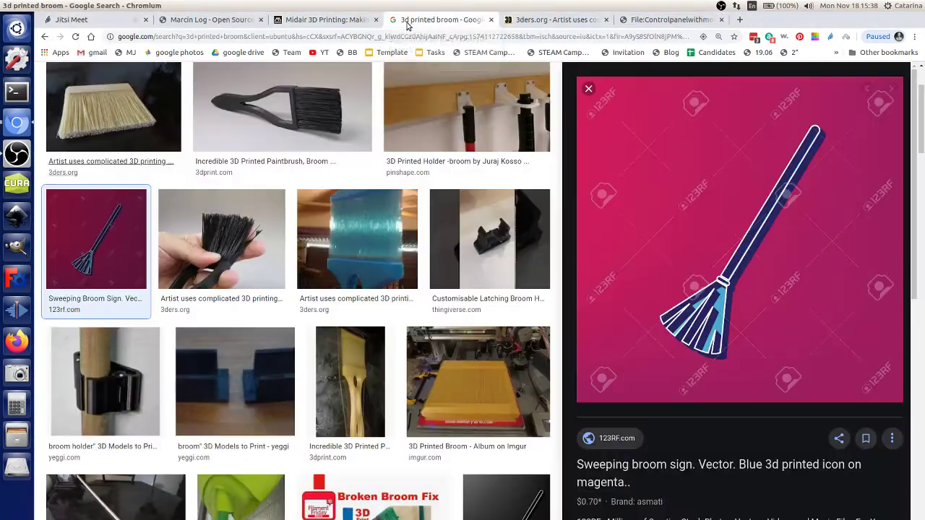
# Step: Search Google Images for '3d printed planetary gear'
pyautogui.click(389, 38)
pyautogui.write('3d pr')
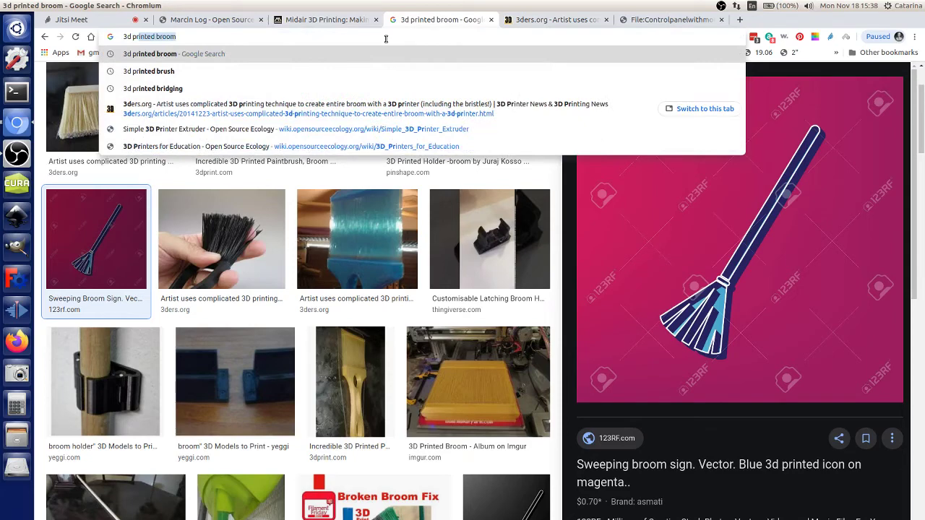
pyautogui.write('inted planetary')
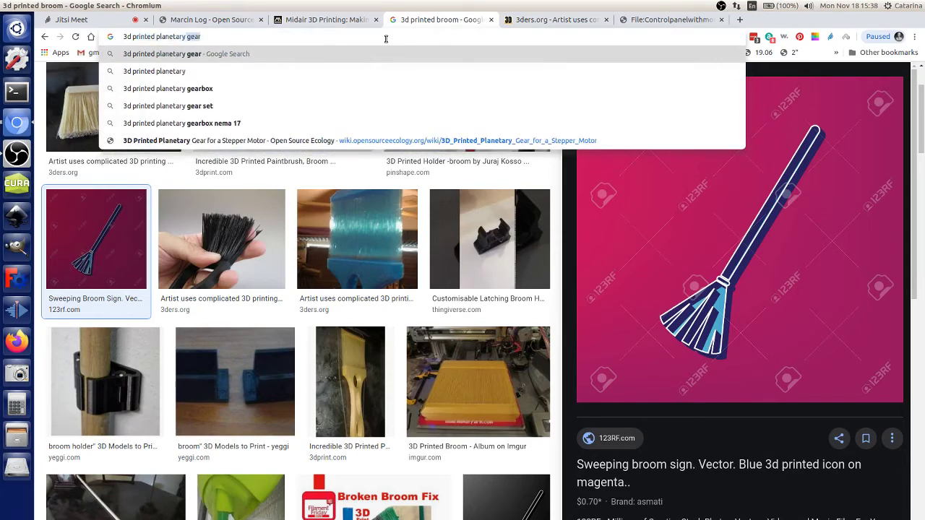
pyautogui.press('Return')
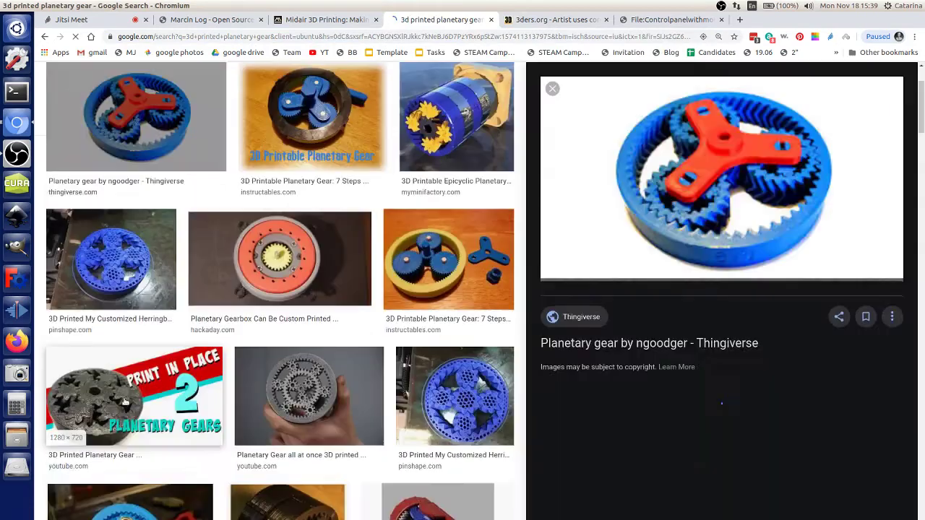
# Step: Preview the Print in Place image, then My Garage Workshop's '3D Printed Planetary Gears' photo
pyautogui.click(121, 408)
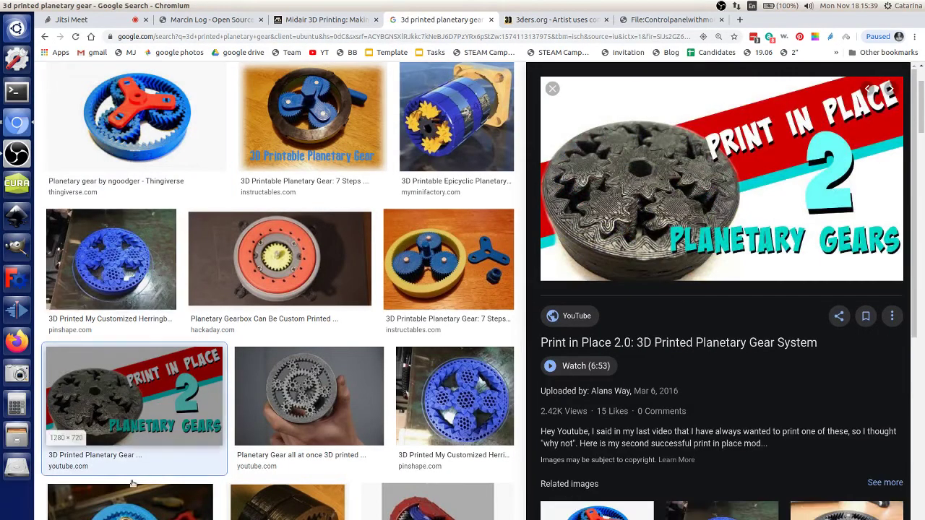
pyautogui.press('Right')
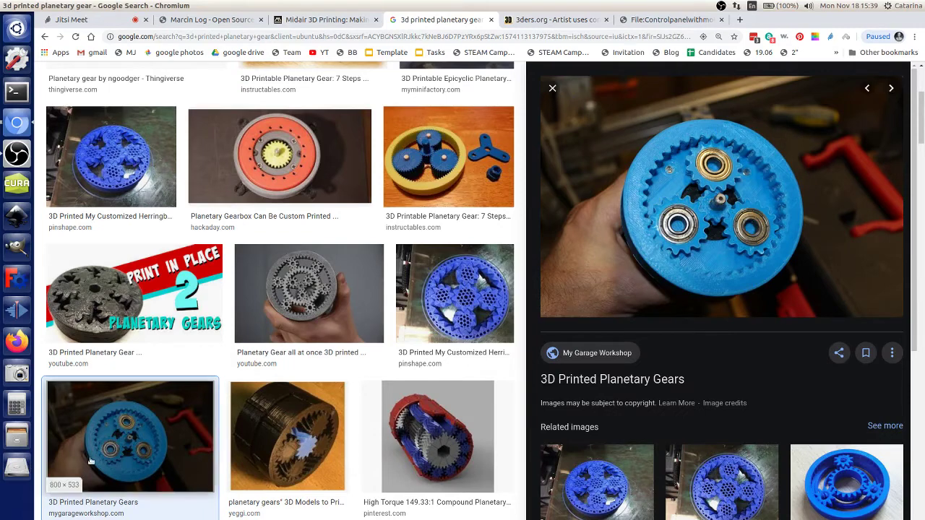
pyautogui.scroll(-3, 198, 470)
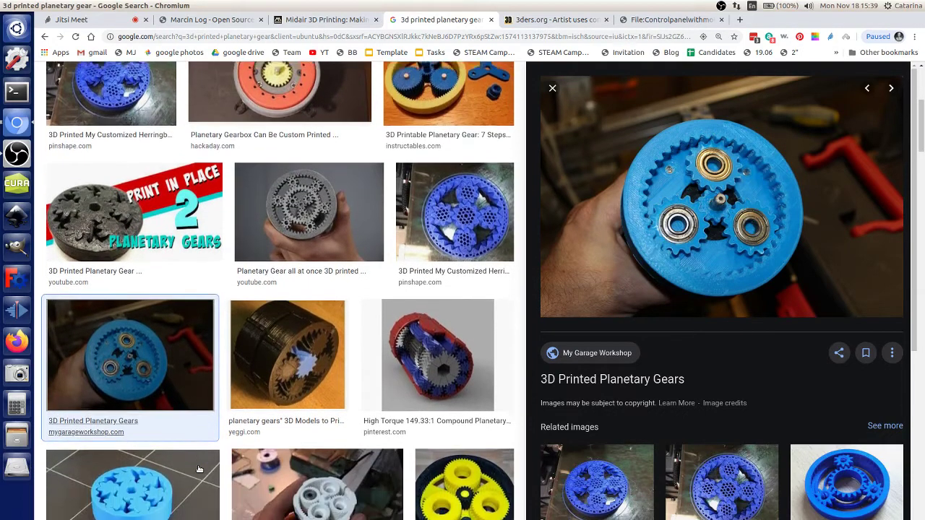
pyautogui.scroll(1, 198, 469)
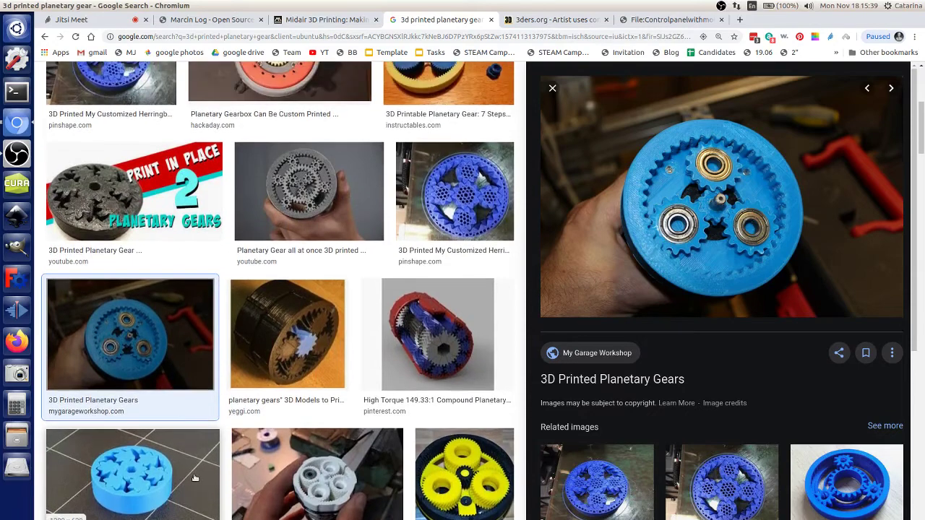
pyautogui.scroll(-2, 479, 486)
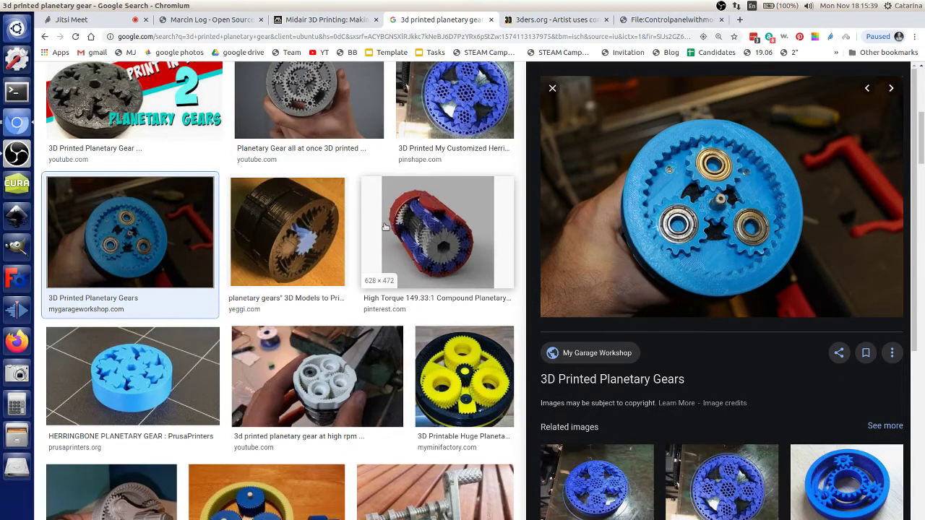
pyautogui.scroll(5, 269, 155)
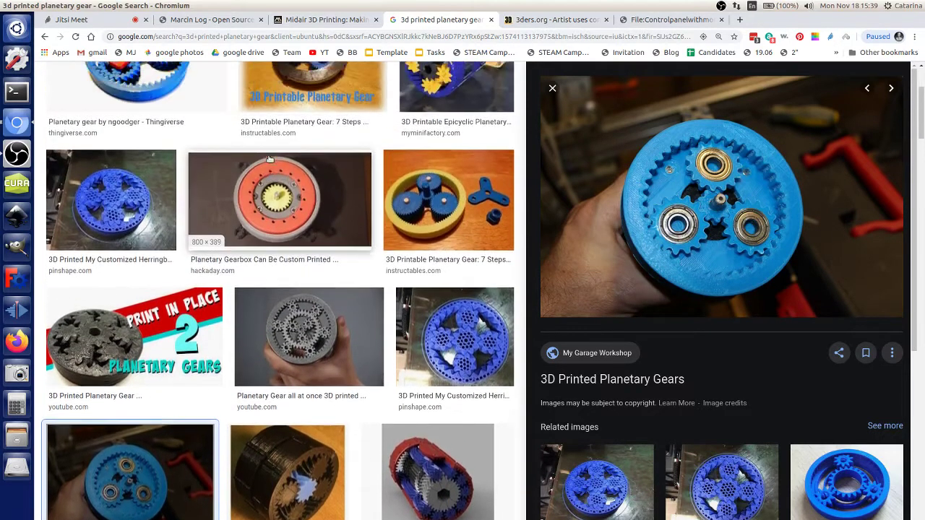
pyautogui.scroll(1, 269, 157)
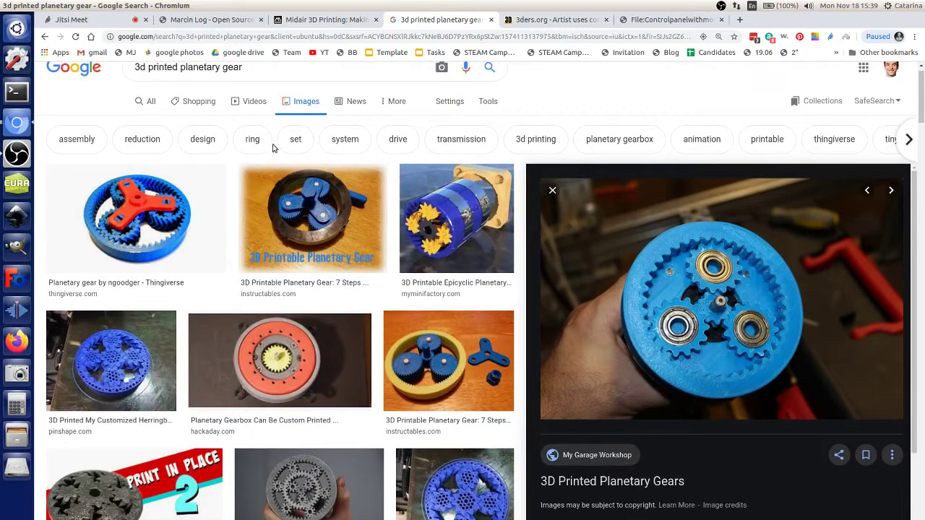
pyautogui.scroll(1, 248, 114)
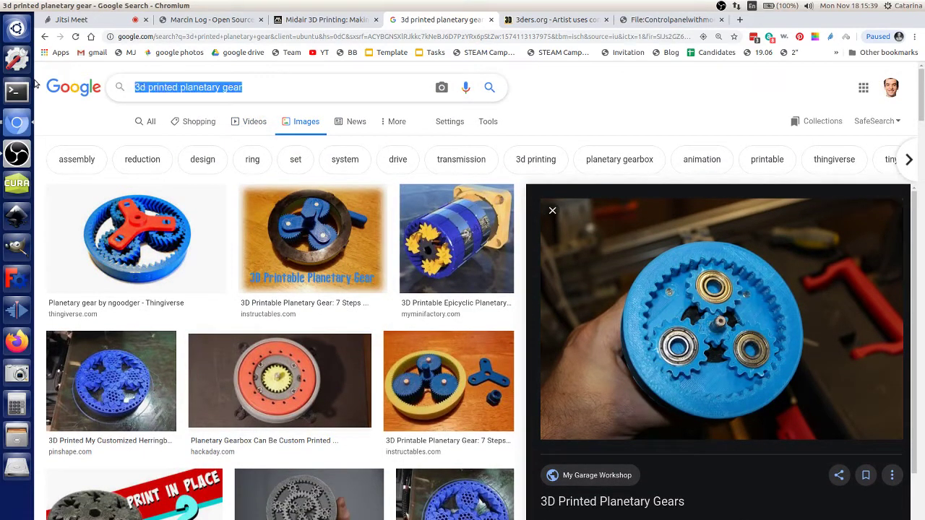
# Step: Change the search to '3d printed double herringbone gear' and preview Capolight's herringbone gear image
pyautogui.press('BackSpace')
pyautogui.press('BackSpace')
pyautogui.press('BackSpace')
pyautogui.press('BackSpace')
pyautogui.press('BackSpace')
pyautogui.press('BackSpace')
pyautogui.press('BackSpace')
pyautogui.press('BackSpace')
pyautogui.press('BackSpace')
pyautogui.press('BackSpace')
pyautogui.press('BackSpace')
pyautogui.press('BackSpace')
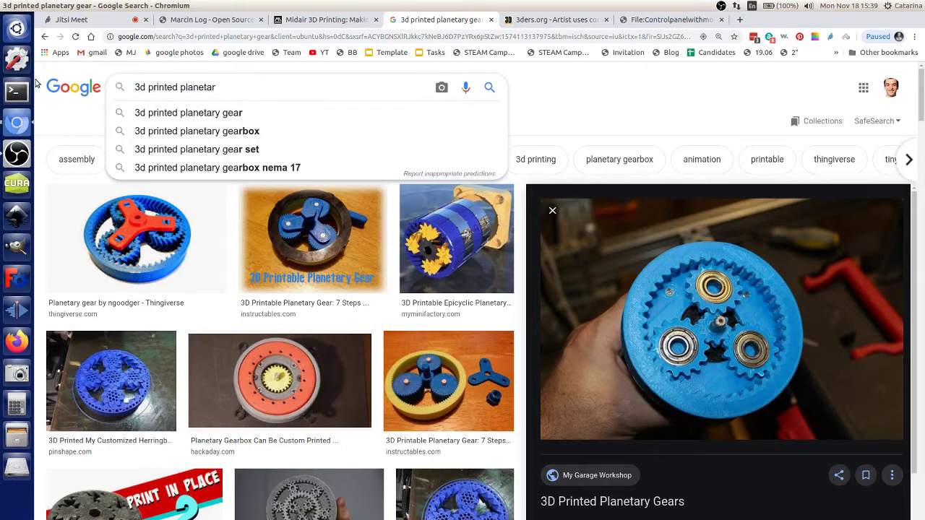
pyautogui.press('BackSpace')
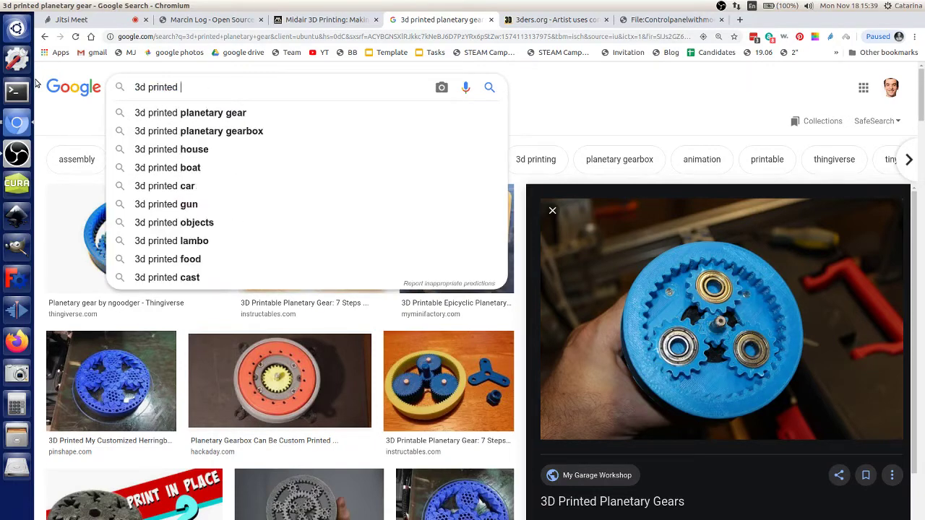
pyautogui.write('double h')
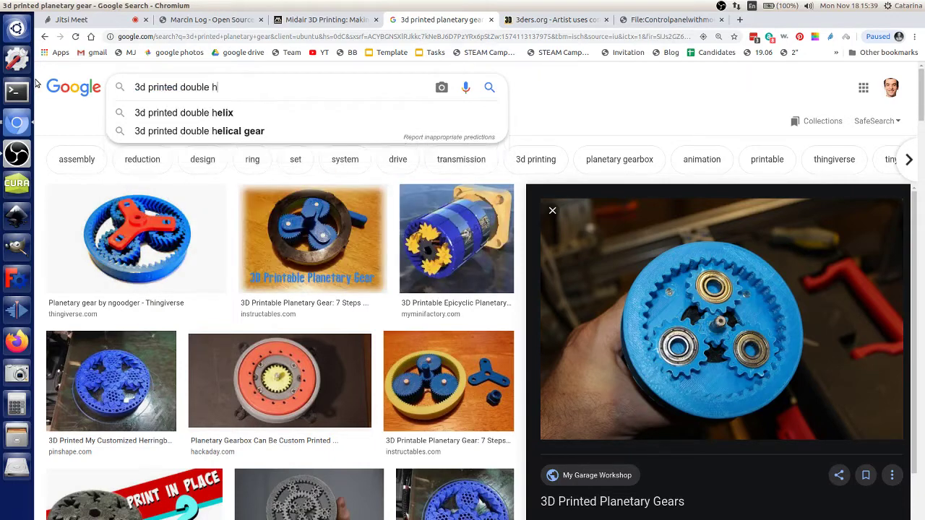
pyautogui.write('erringbone gear')
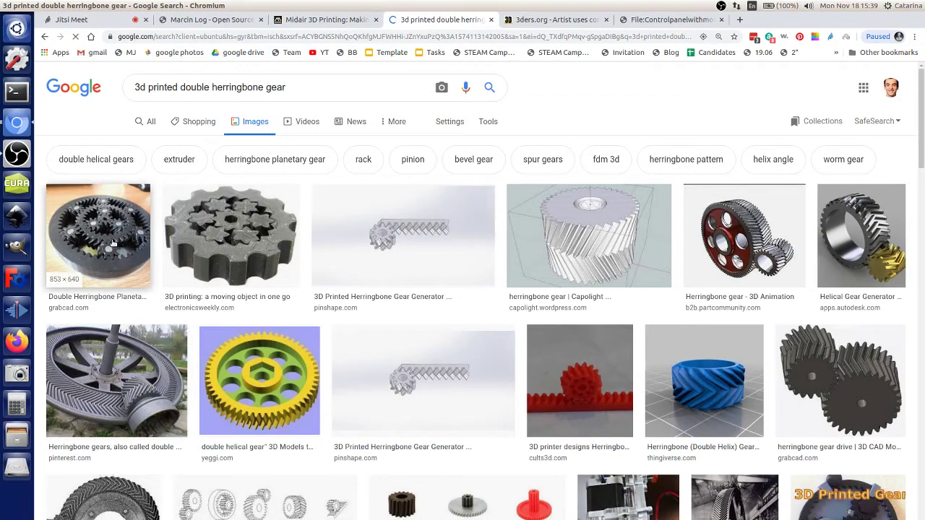
pyautogui.rightClick(609, 254)
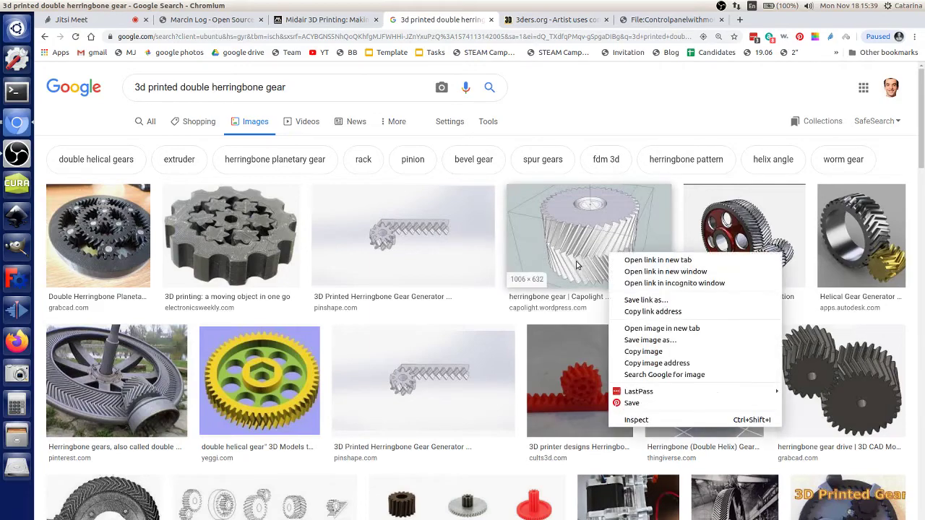
pyautogui.press('Escape')
pyautogui.click(577, 265)
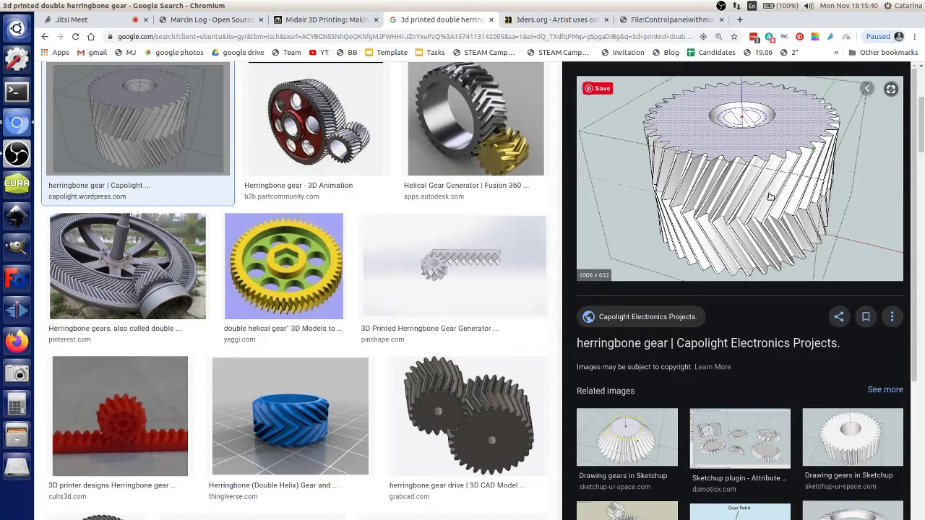
# Step: Open the herringbone gear's source page in a new tab and return to the image results
pyautogui.rightClick(876, 255)
pyautogui.click(698, 246)
pyautogui.click(720, 227)
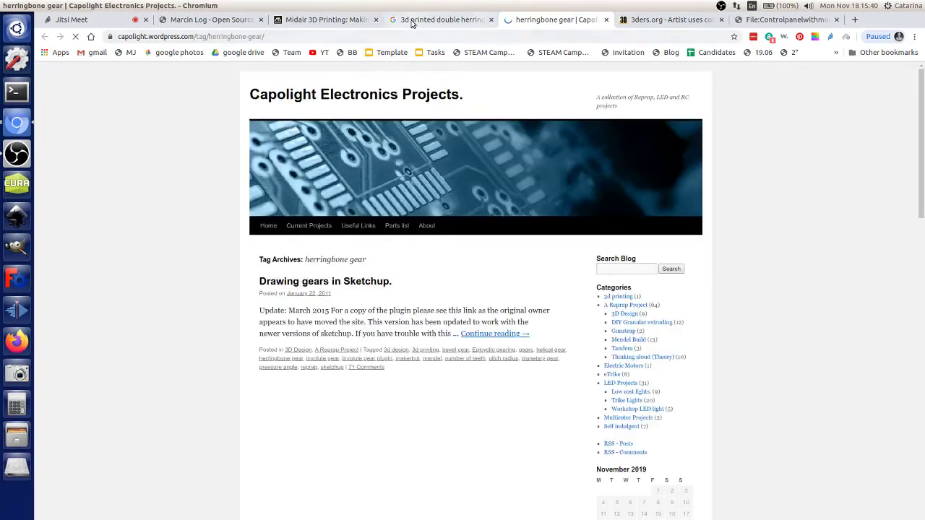
pyautogui.click(441, 19)
pyautogui.scroll(-2, 530, 354)
pyautogui.scroll(-7, 530, 354)
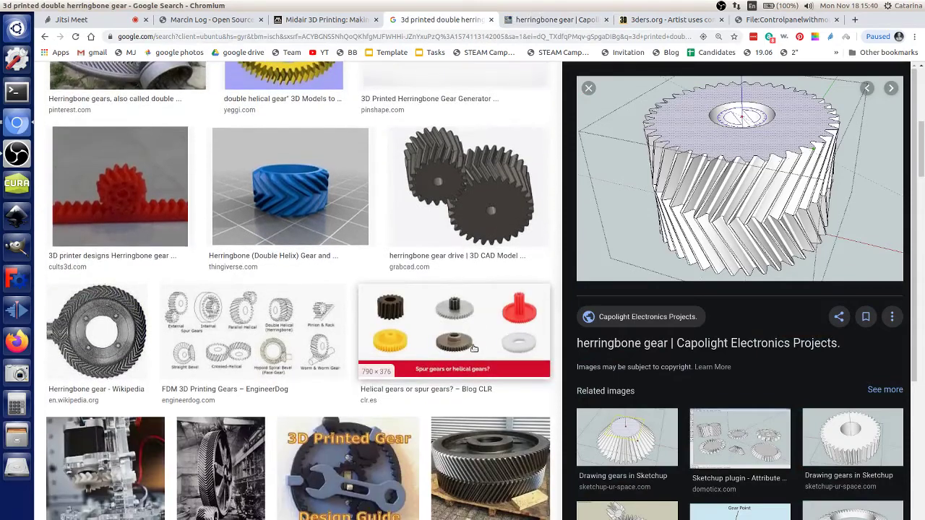
pyautogui.scroll(8, 359, 354)
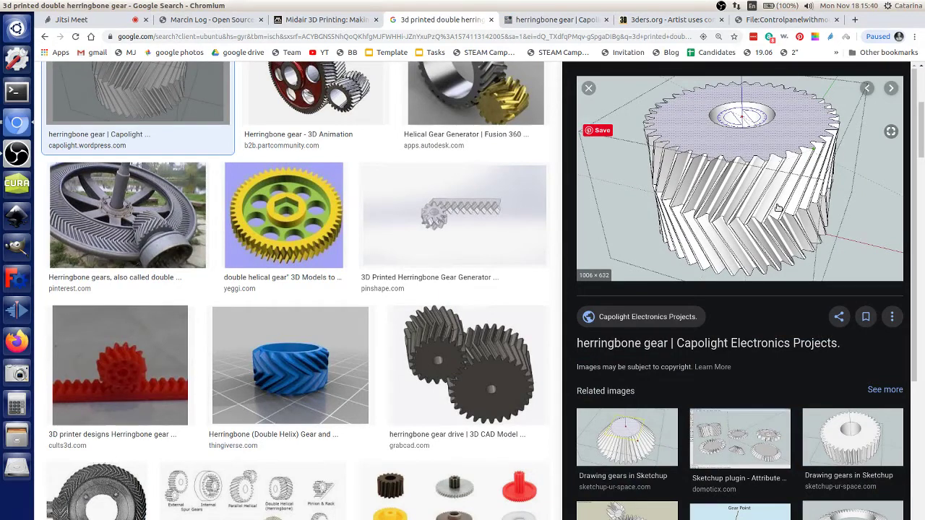
pyautogui.rightClick(729, 202)
pyautogui.click(168, 5)
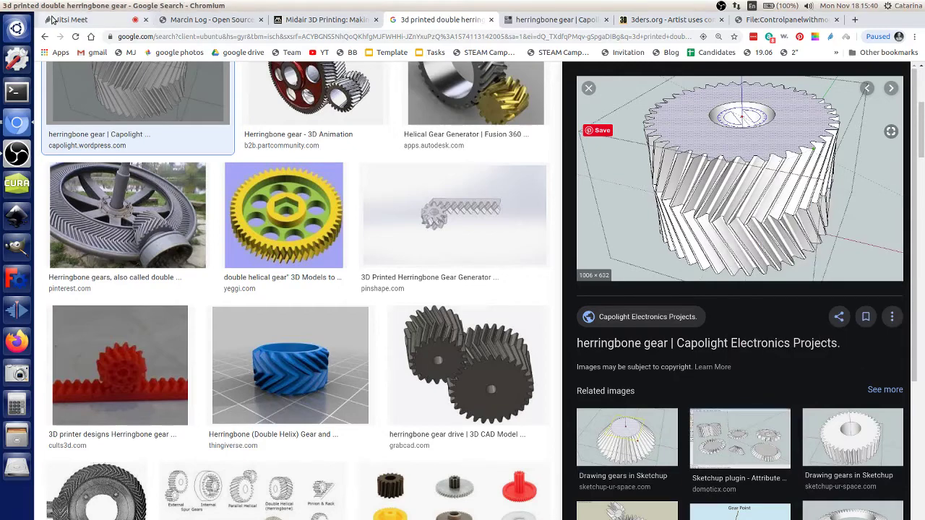
# Step: Switch to the Jitsi Meet tab and stop screen sharing with the D shortcut
pyautogui.click(71, 19)
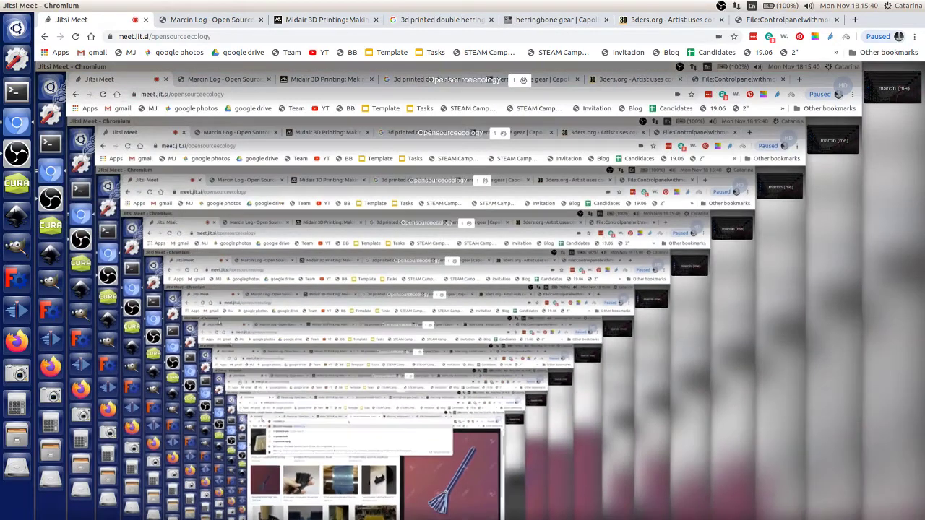
pyautogui.press('d')
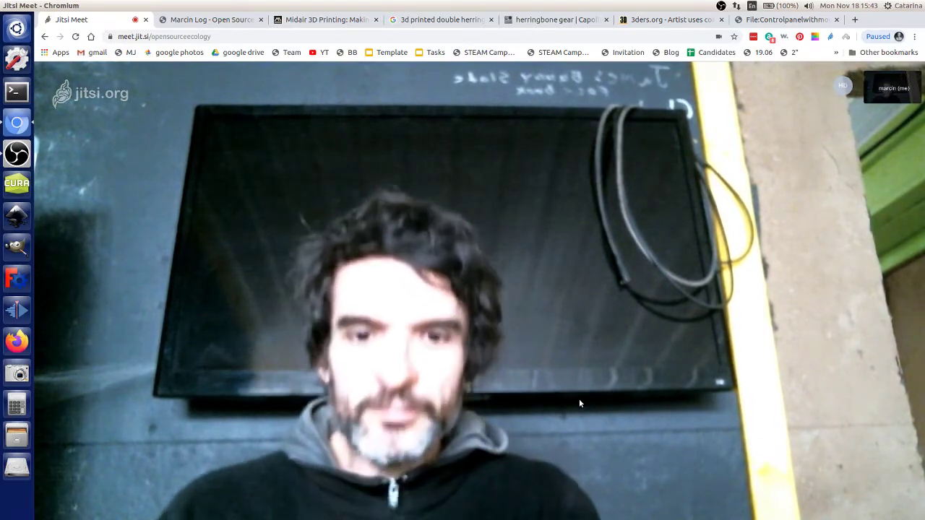
# Step: Launch Cura 21.08 and share Your Entire Screen in Jitsi Meet again
pyautogui.click(16, 184)
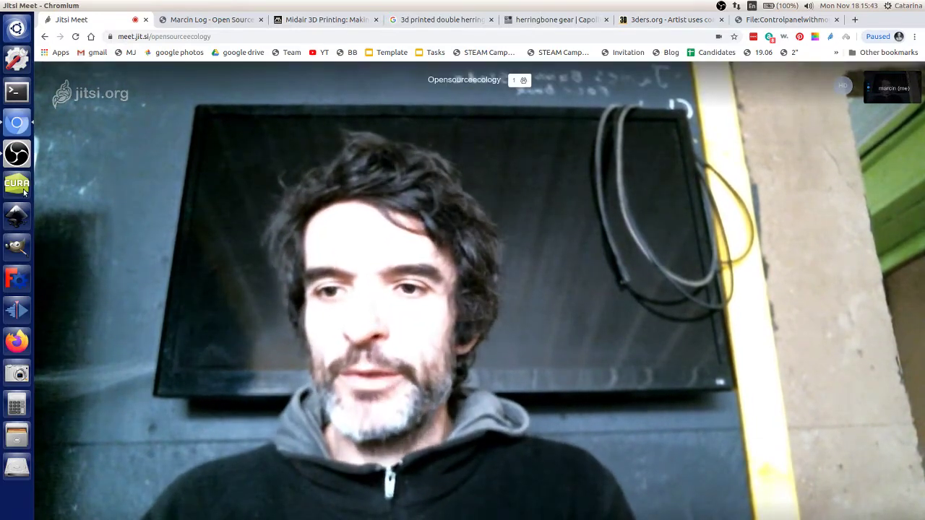
pyautogui.press('d')
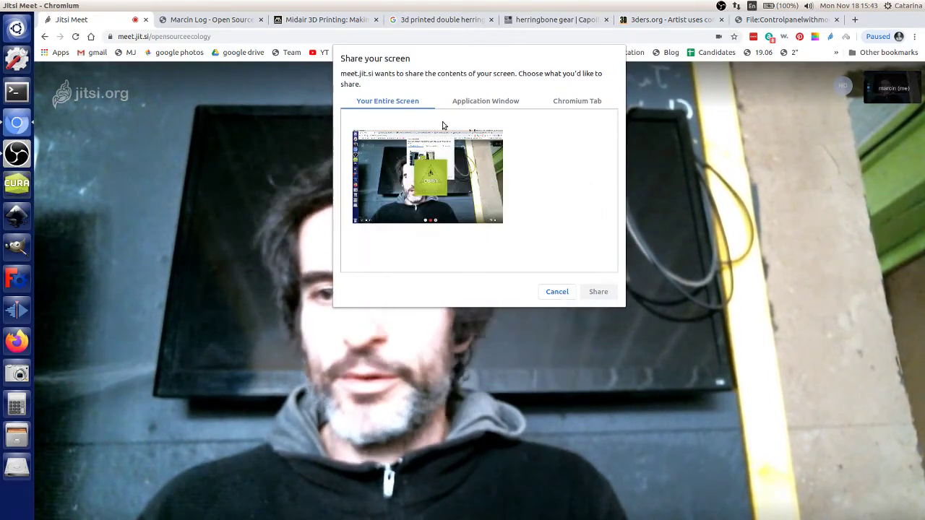
pyautogui.click(598, 291)
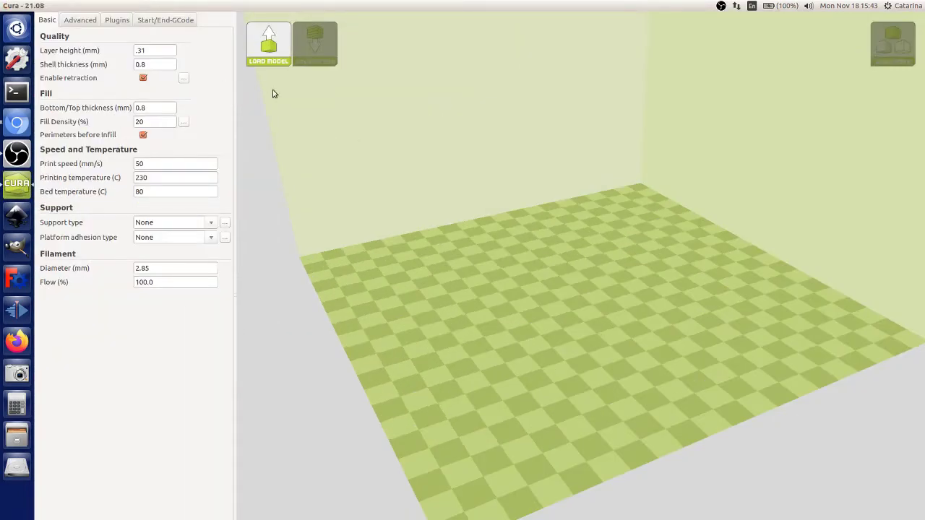
# Step: Rearrange the windows and drag augernew2.stl from the desktop onto Cura's build plate
pyautogui.doubleClick(413, 6)
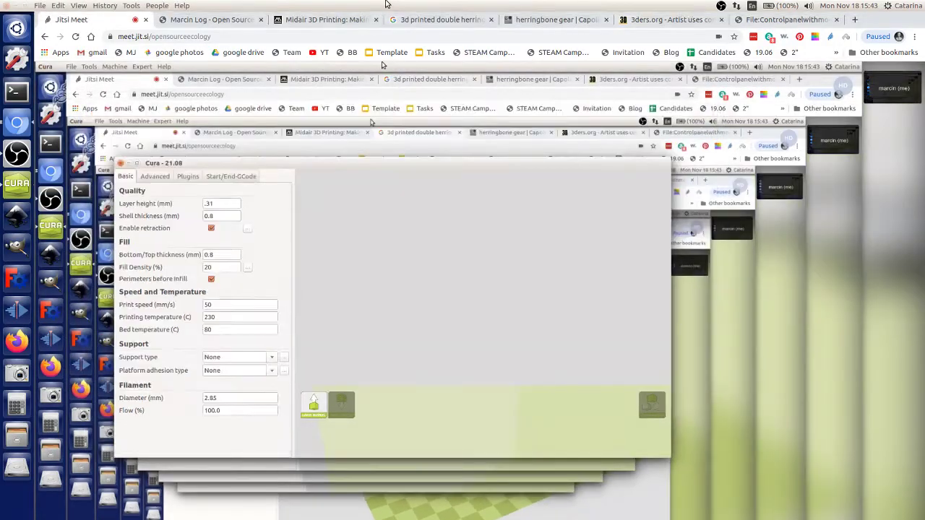
pyautogui.click(166, 29)
pyautogui.moveTo(166, 29); pyautogui.dragTo(484, 65)
pyautogui.moveTo(273, 113); pyautogui.dragTo(613, 137)
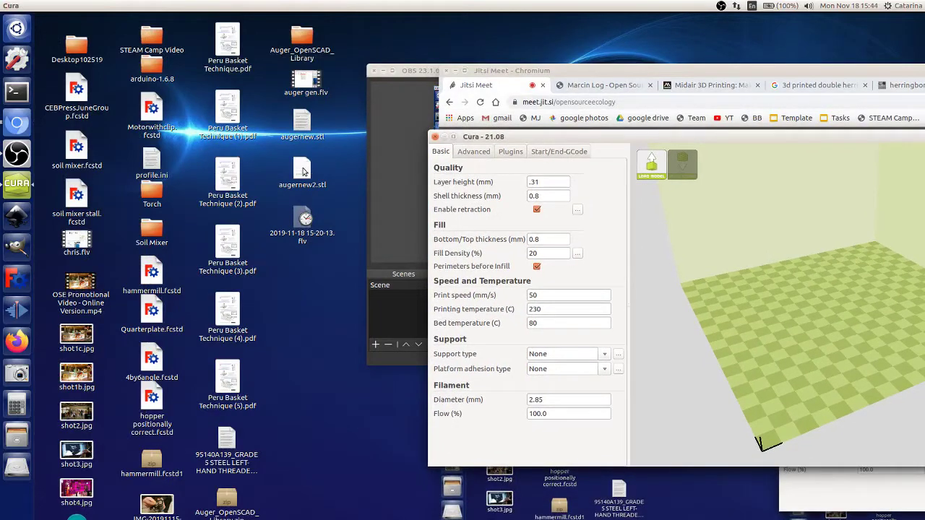
pyautogui.moveTo(302, 168); pyautogui.dragTo(730, 217)
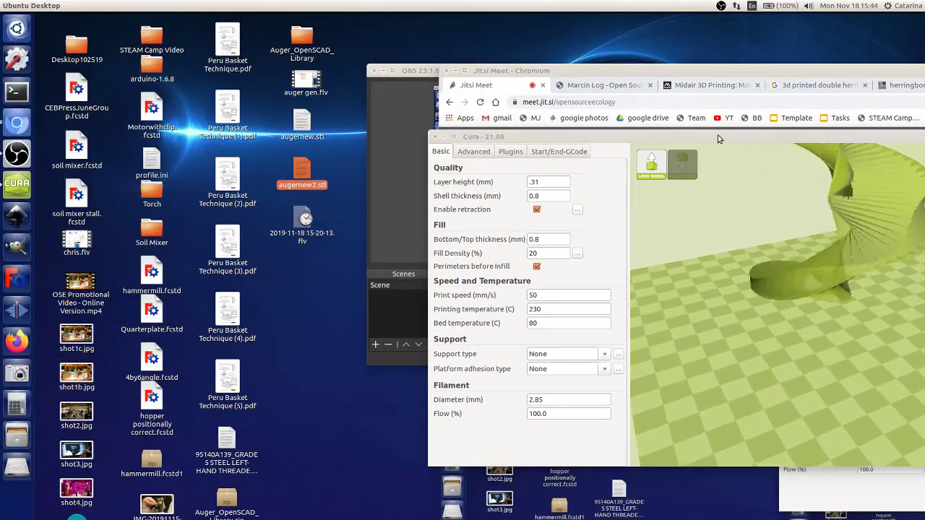
pyautogui.moveTo(717, 140); pyautogui.dragTo(401, 105)
# Step: Maximize Cura and orbit around the helical auger model
pyautogui.moveTo(600, 235)
pyautogui.mouseDown(button='right')
pyautogui.moveTo(610, 246)
pyautogui.moveTo(592, 238)
pyautogui.mouseUp(button='right')
pyautogui.doubleClick(149, 102)
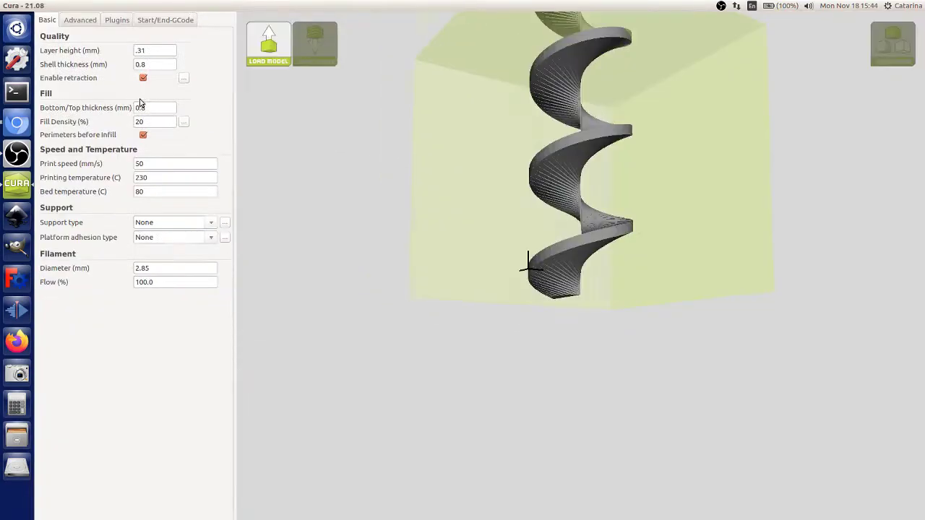
pyautogui.moveTo(644, 172); pyautogui.dragTo(601, 186, button='right')
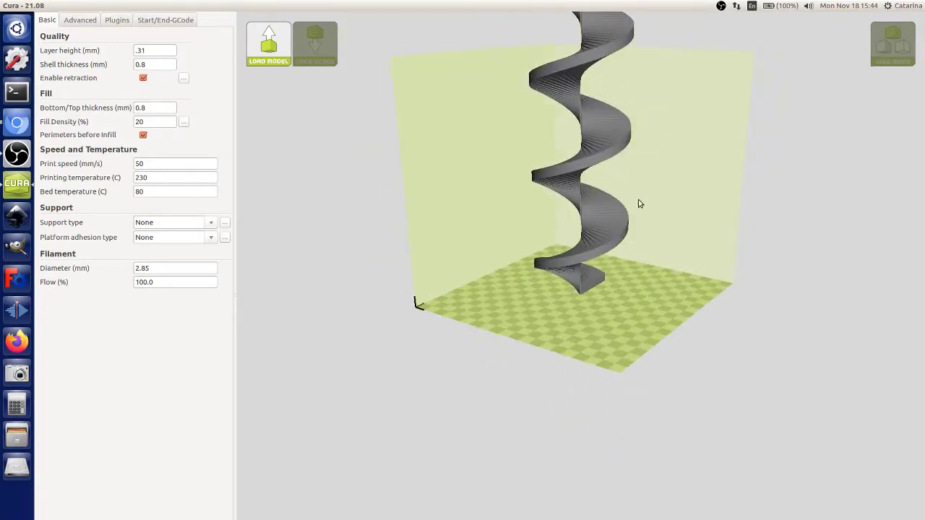
pyautogui.moveTo(599, 149); pyautogui.dragTo(584, 161, button='right')
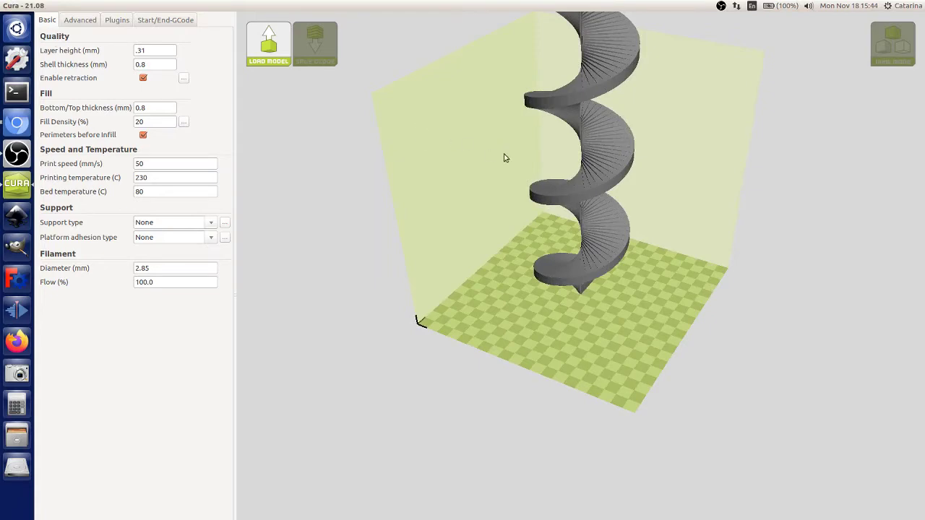
pyautogui.moveTo(505, 158); pyautogui.dragTo(423, 224, button='right')
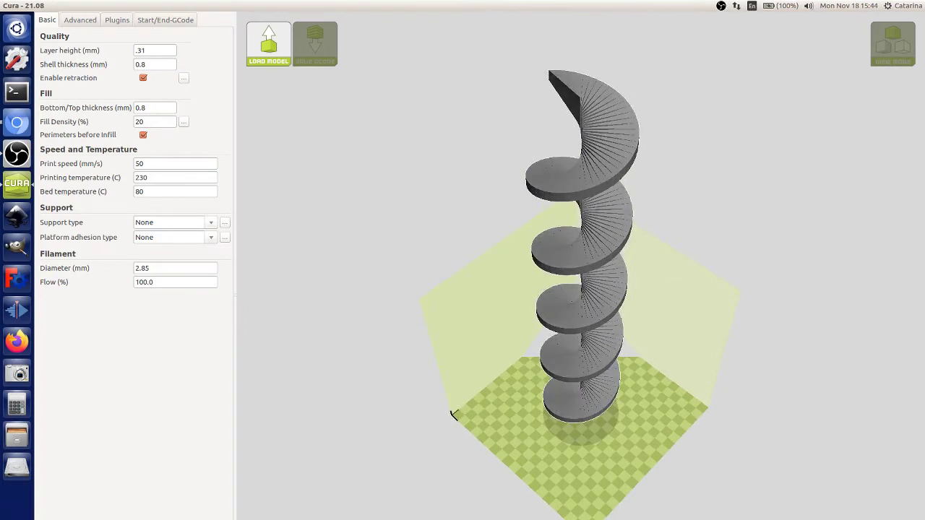
# Step: Scale the auger's Z to 0.5, halving its height to 199.9 mm
pyautogui.click(578, 304)
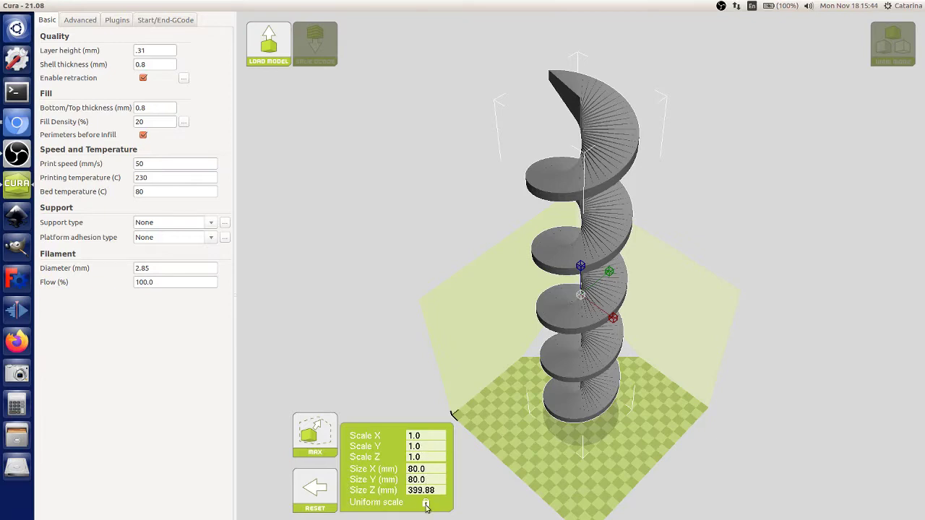
pyautogui.click(421, 458)
pyautogui.write('.5')
pyautogui.press('Tab')
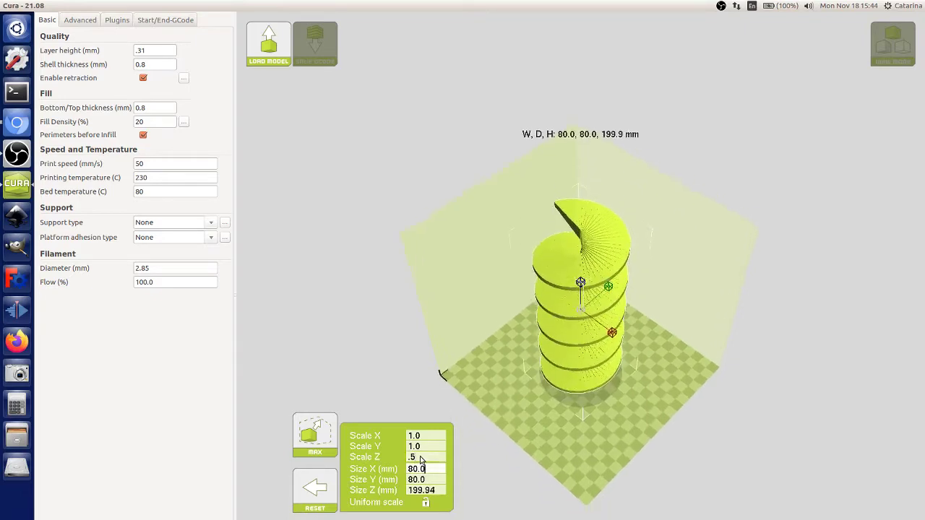
# Step: Inspect the re-sliced auger (7 h 52 min, 107 g) and show the Advanced settings
pyautogui.moveTo(548, 388); pyautogui.dragTo(549, 360, button='right')
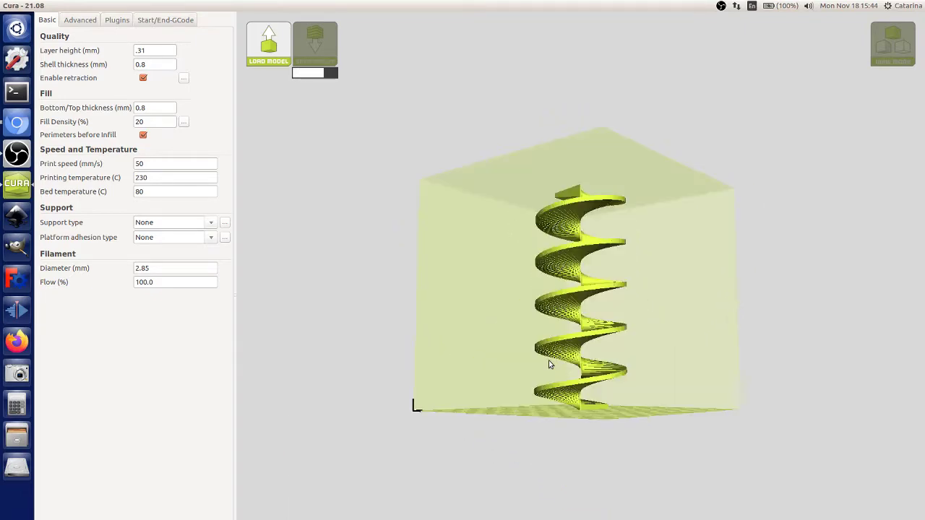
pyautogui.moveTo(623, 359); pyautogui.dragTo(548, 360, button='right')
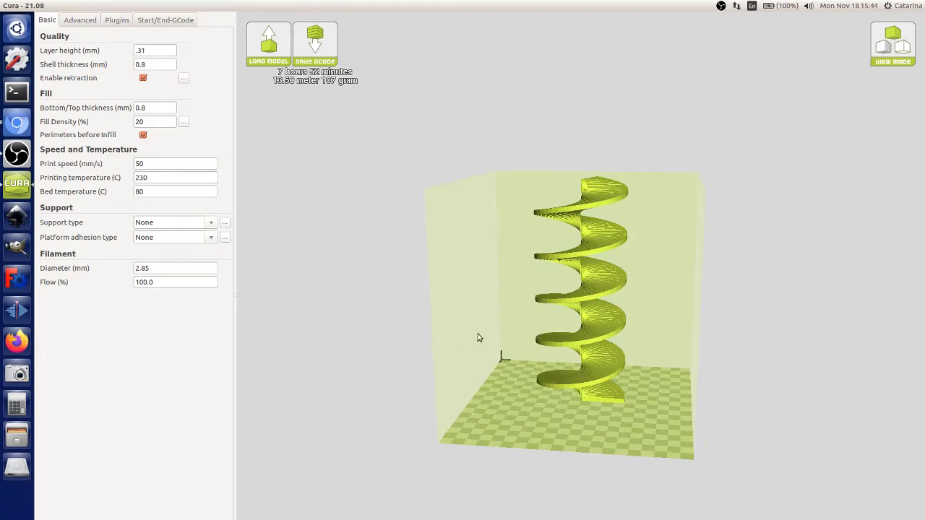
pyautogui.moveTo(380, 318); pyautogui.dragTo(403, 308, button='right')
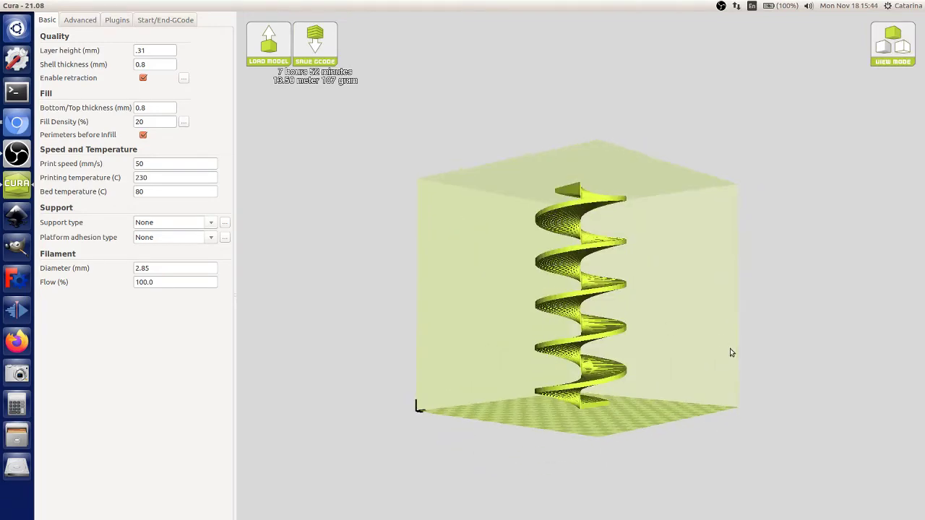
pyautogui.moveTo(730, 352); pyautogui.dragTo(501, 325, button='right')
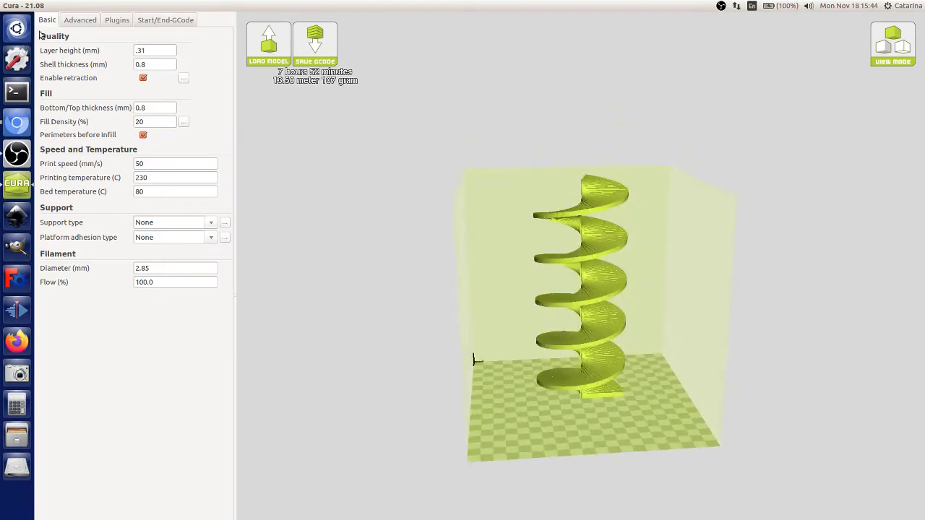
pyautogui.click(81, 21)
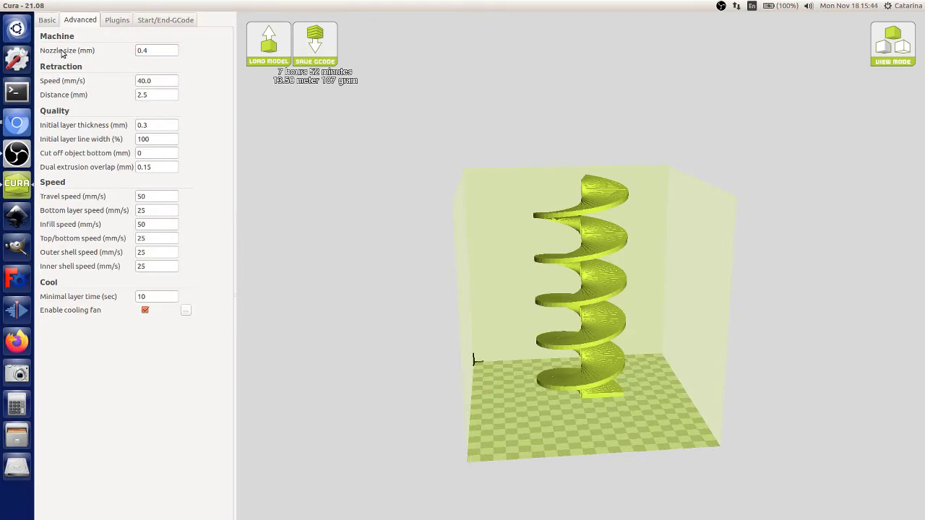
# Step: Change the nozzle size to 0.8 mm
pyautogui.click(153, 52)
pyautogui.write('4')
pyautogui.press('BackSpace')
pyautogui.press('BackSpace')
pyautogui.press('BackSpace')
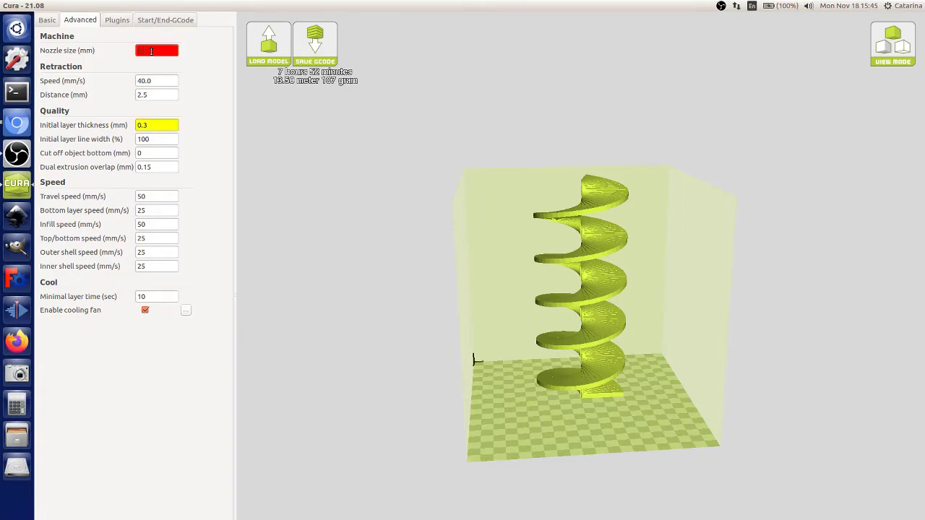
pyautogui.write('0.8')
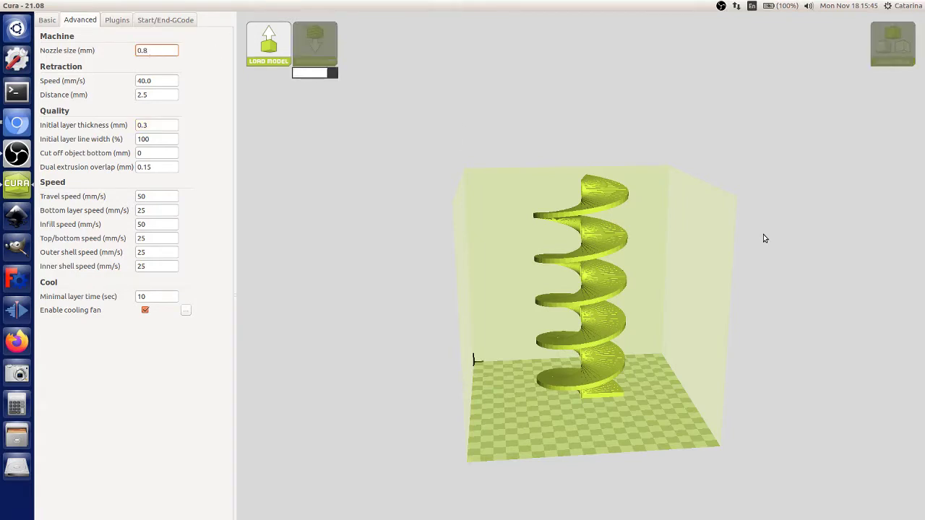
pyautogui.moveTo(700, 257); pyautogui.dragTo(699, 277, button='right')
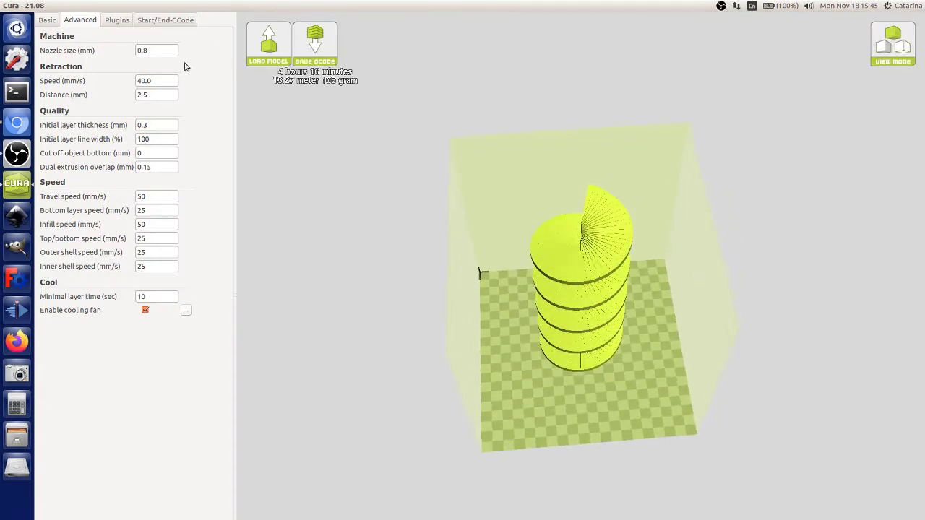
# Step: Increase the nozzle size to 1.2 mm, cutting the estimate to 4 h 16 min
pyautogui.moveTo(146, 49)
pyautogui.moveTo(144, 51); pyautogui.dragTo(154, 50)
pyautogui.write('8')
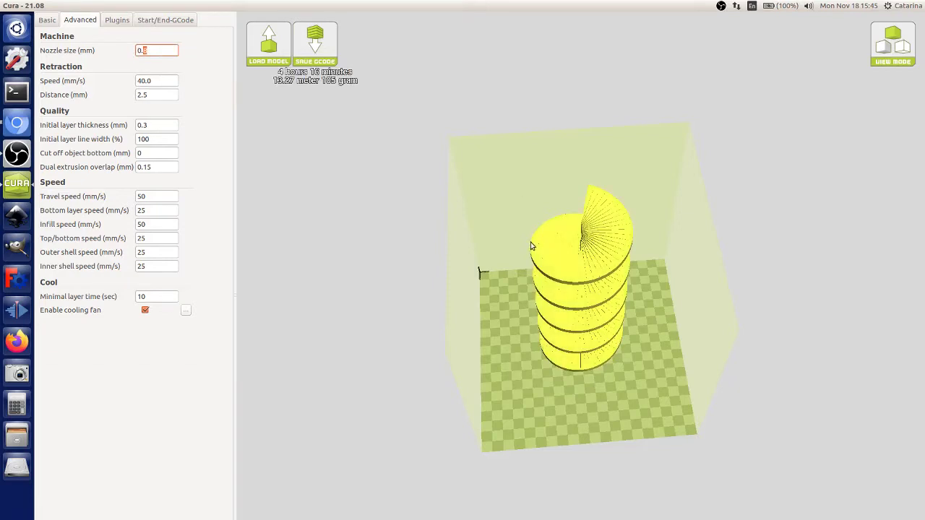
pyautogui.moveTo(540, 218); pyautogui.dragTo(398, 150, button='right')
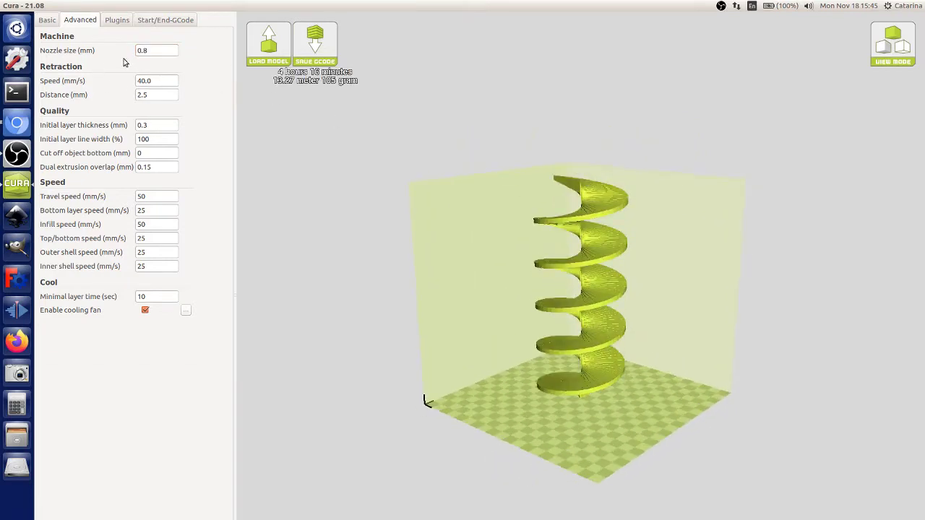
pyautogui.moveTo(141, 51); pyautogui.dragTo(149, 51)
pyautogui.press('BackSpace')
pyautogui.press('BackSpace')
pyautogui.write('1,2')
pyautogui.press('BackSpace')
pyautogui.press('BackSpace')
pyautogui.press('BackSpace')
pyautogui.press('BackSpace')
pyautogui.write('1,')
pyautogui.moveTo(642, 204); pyautogui.dragTo(722, 271, button='right')
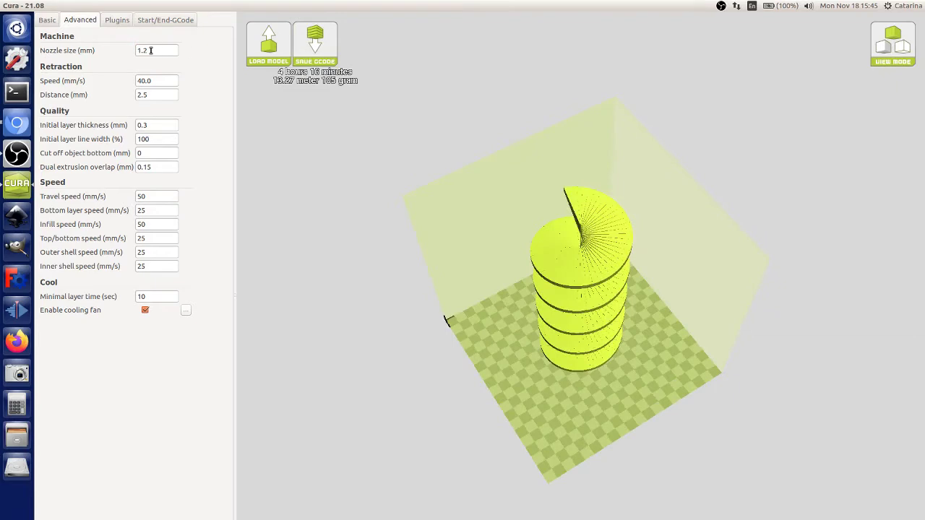
pyautogui.moveTo(150, 50); pyautogui.dragTo(133, 53)
# Step: Set the nozzle size back to 0.4 mm and return to the Basic settings
pyautogui.click(45, 20)
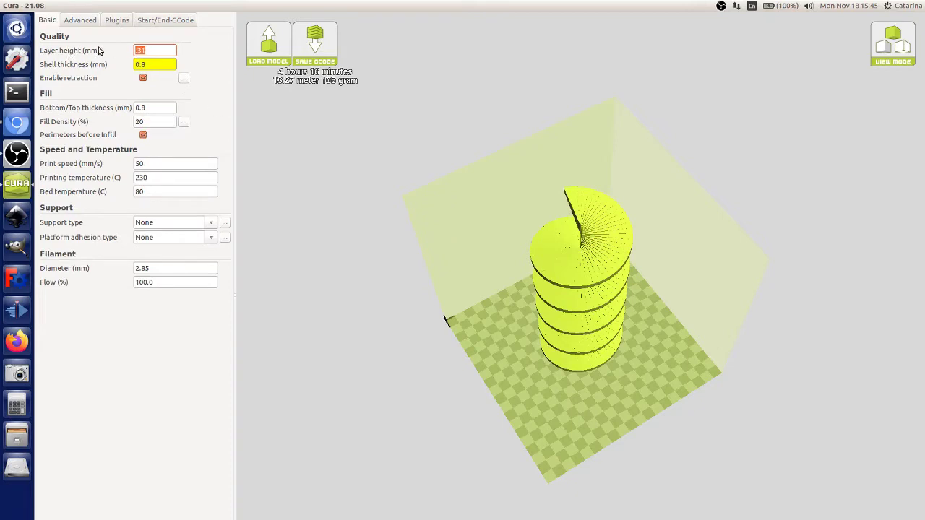
pyautogui.click(79, 20)
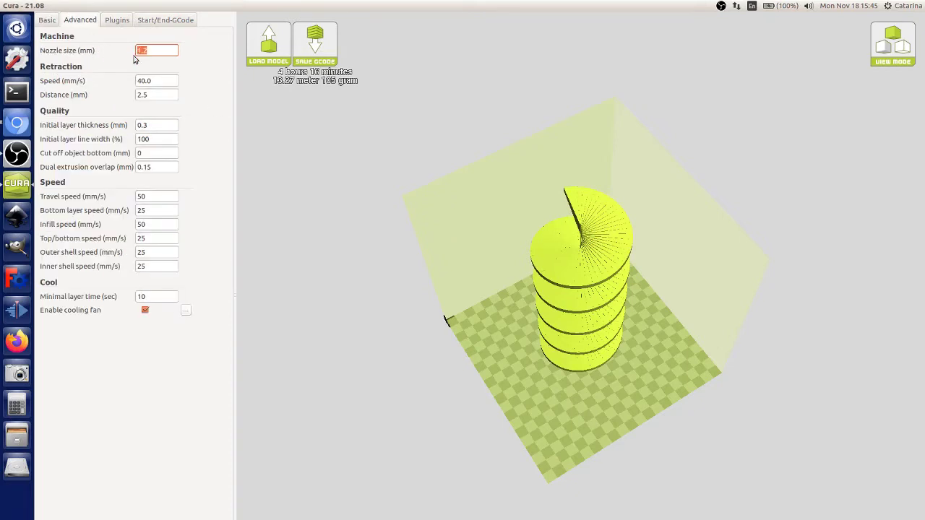
pyautogui.press('BackSpace')
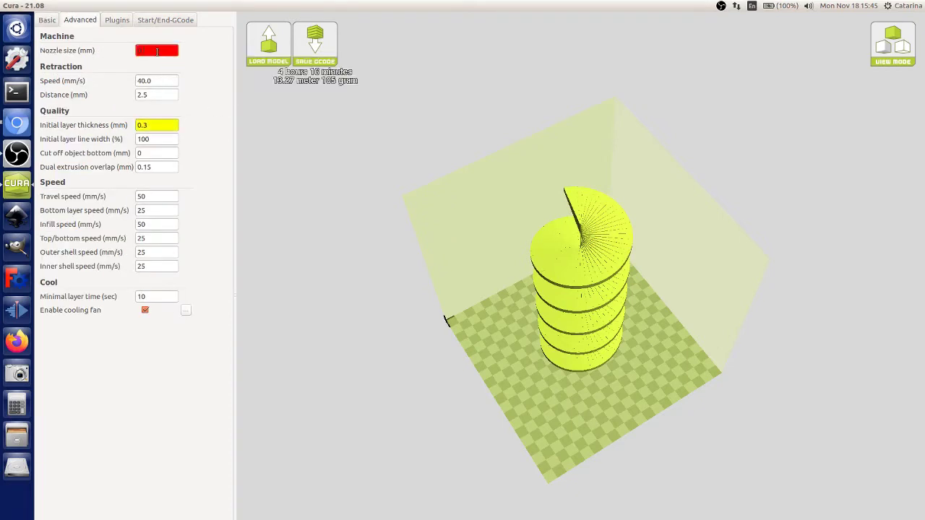
pyautogui.write('0.4')
pyautogui.click(47, 19)
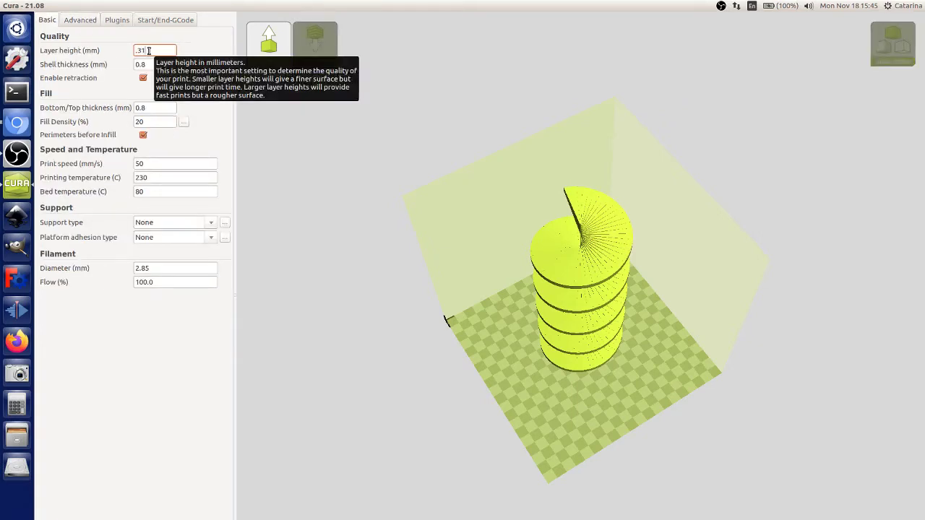
# Step: Replace the layer height with .2 mm, giving an 11 h 17 min, 100 g estimate
pyautogui.press('BackSpace')
pyautogui.write('2')
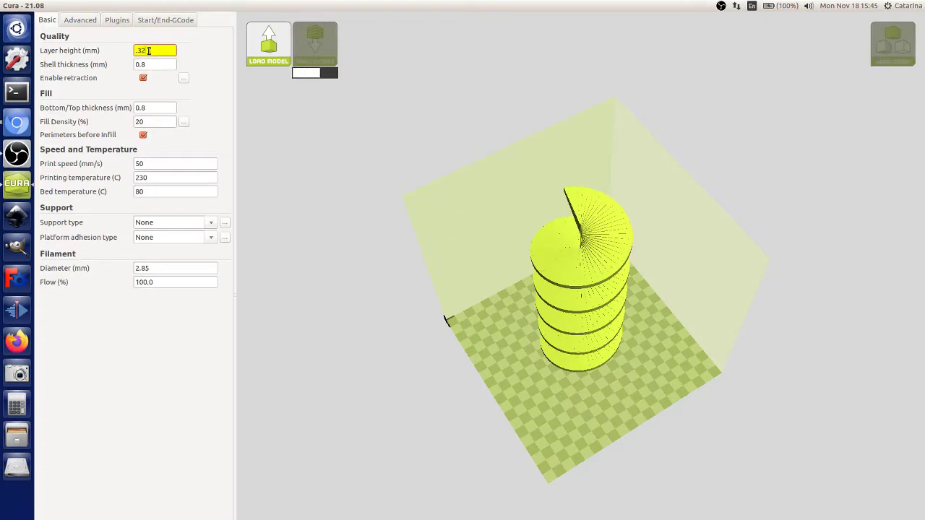
pyautogui.press('BackSpace')
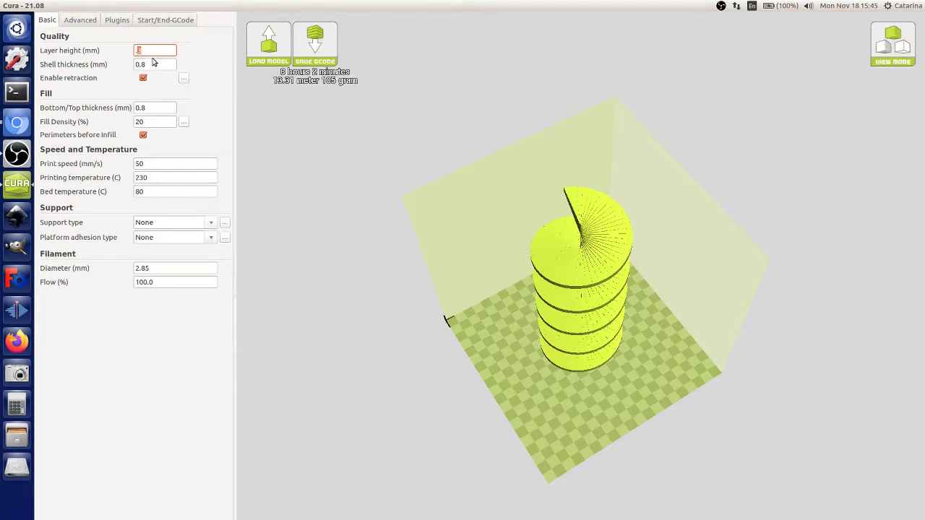
pyautogui.write('2')
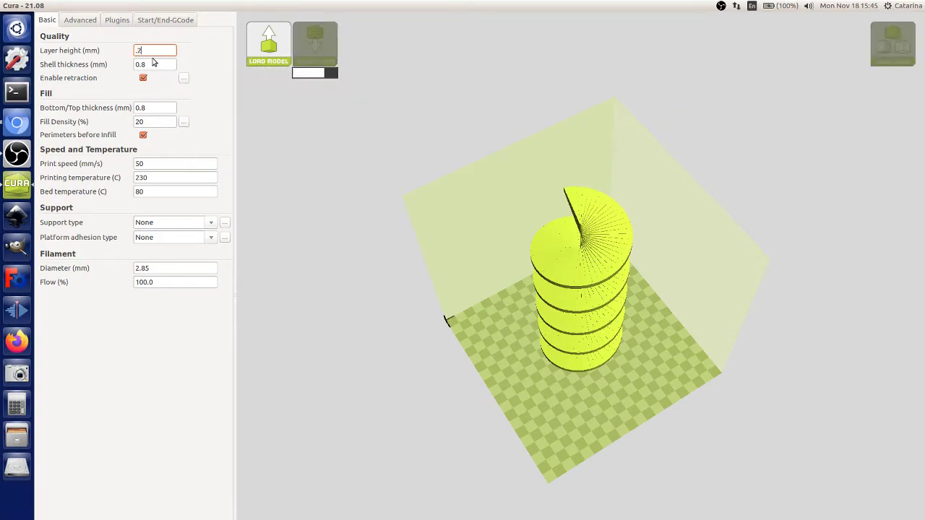
pyautogui.press('BackSpace')
pyautogui.press('BackSpace')
pyautogui.write('0')
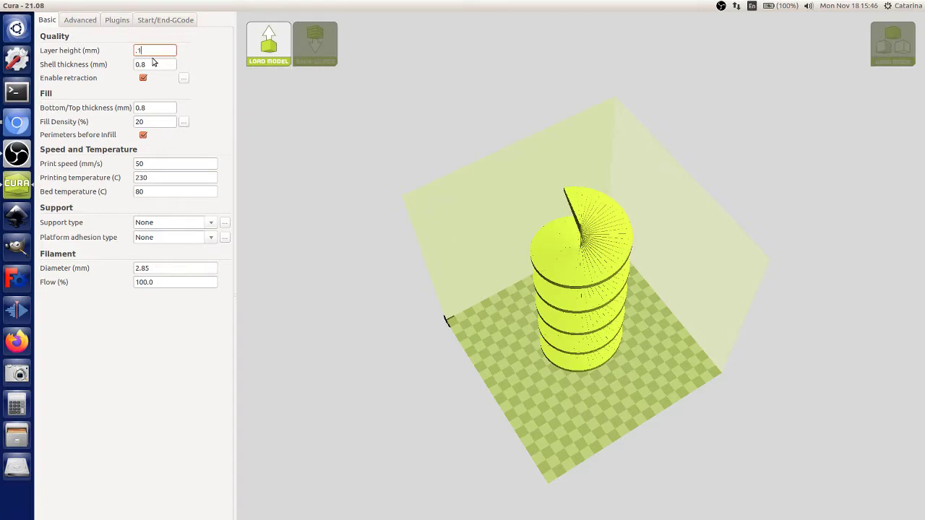
pyautogui.press('BackSpace')
pyautogui.write('.2')
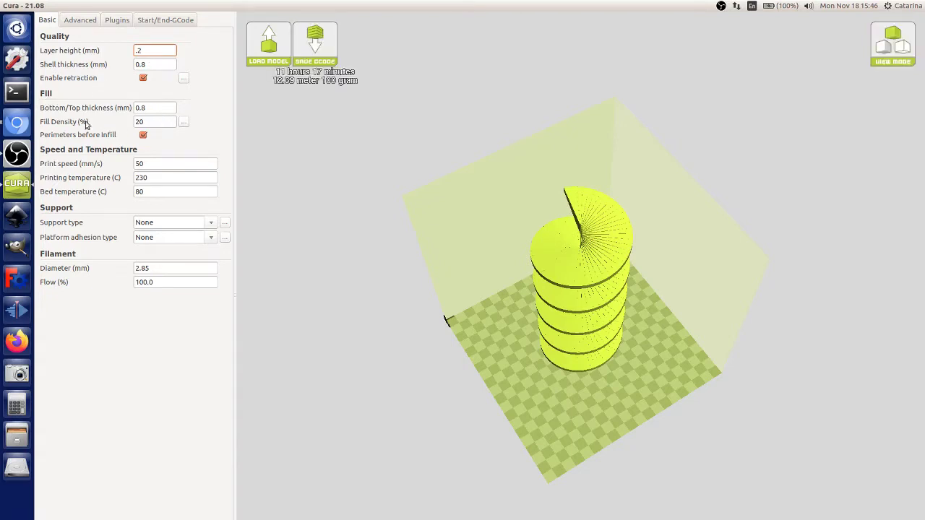
pyautogui.doubleClick(155, 121)
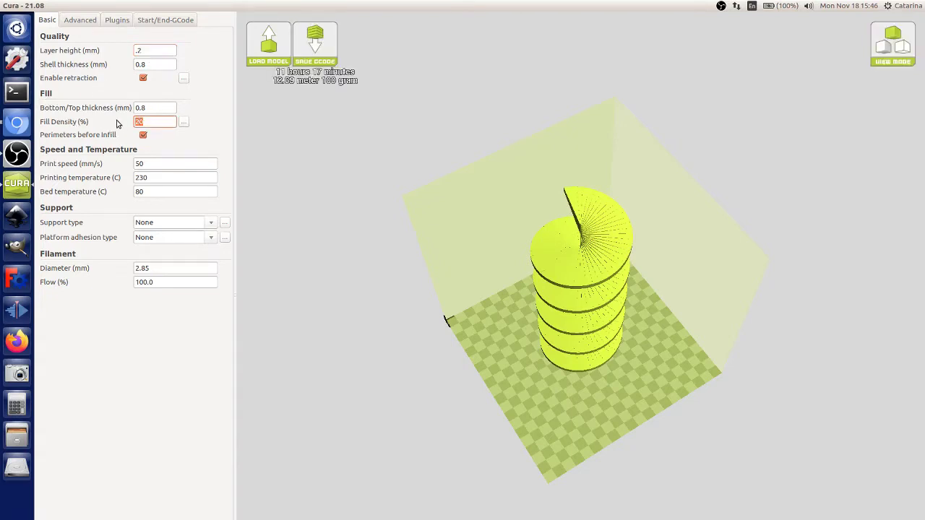
pyautogui.click(153, 123)
pyautogui.moveTo(141, 119)
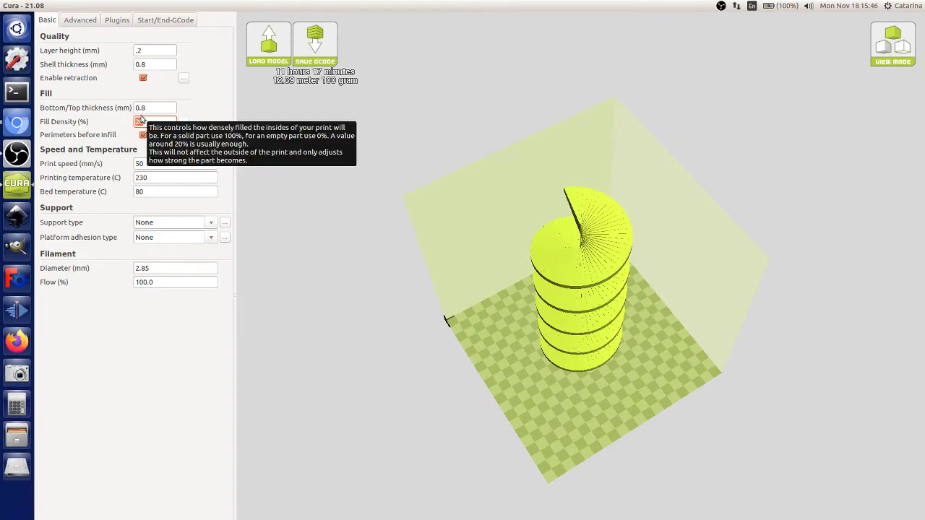
pyautogui.click(157, 122)
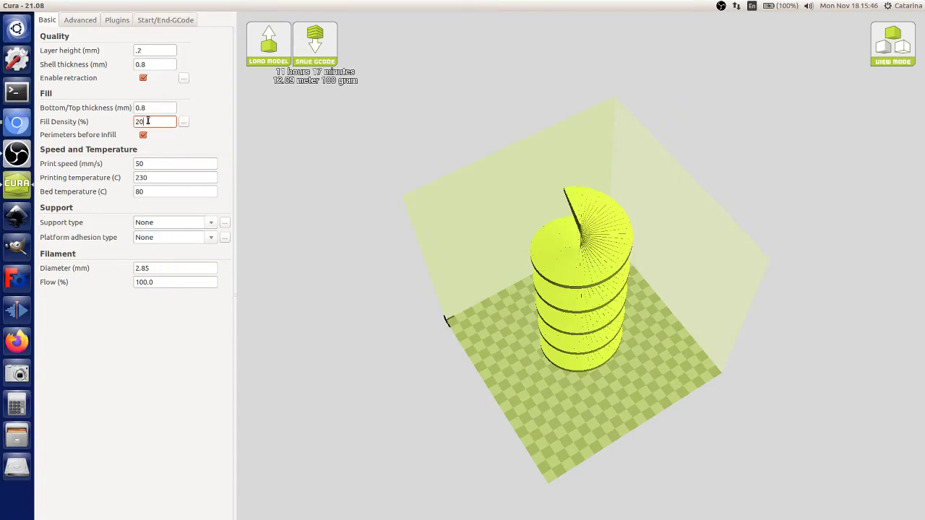
pyautogui.moveTo(141, 124); pyautogui.dragTo(128, 125)
pyautogui.click(153, 64)
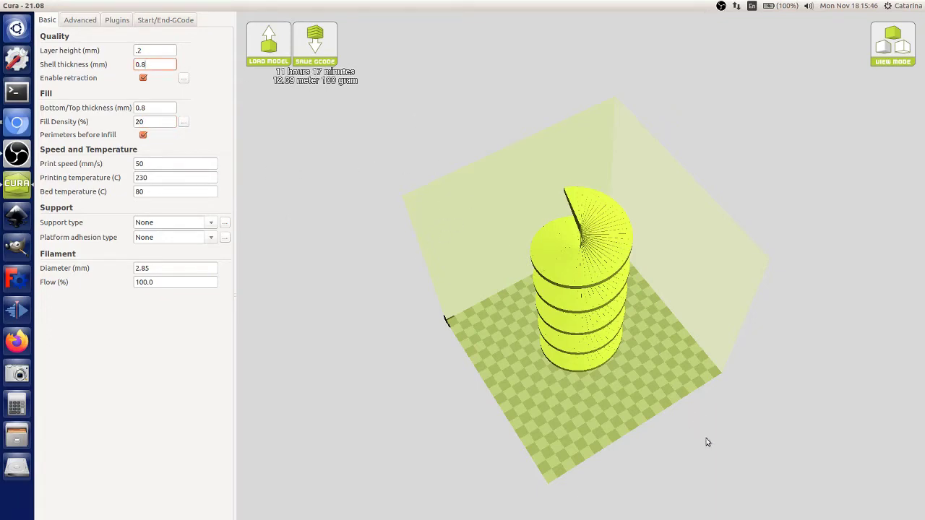
pyautogui.moveTo(706, 440); pyautogui.dragTo(638, 391, button='right')
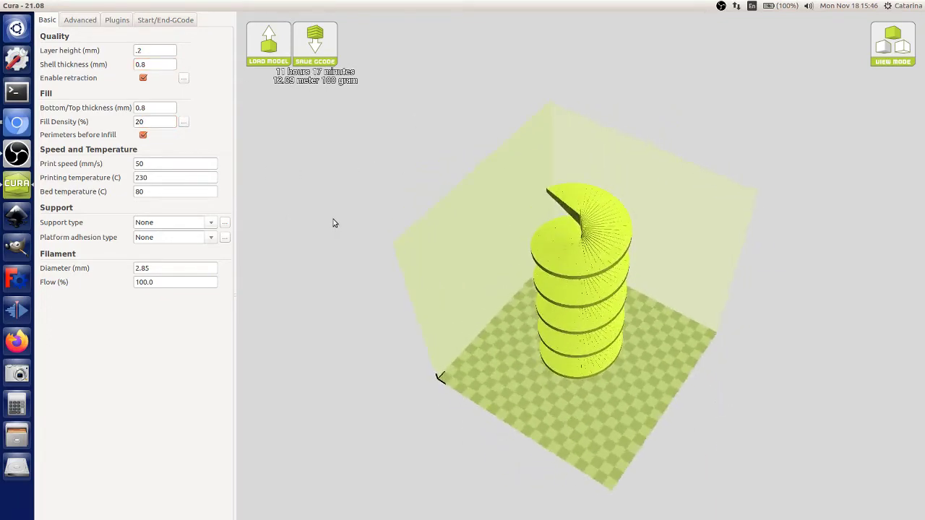
pyautogui.moveTo(332, 221); pyautogui.dragTo(325, 192, button='right')
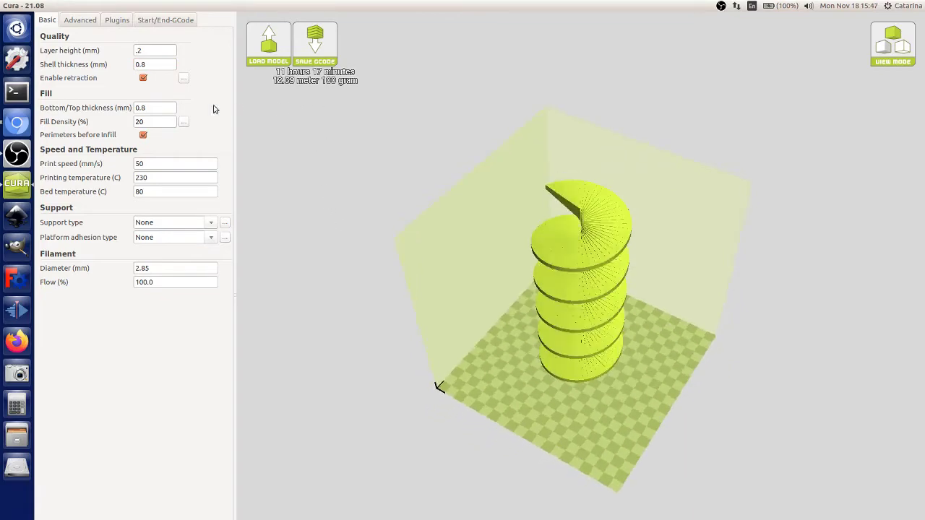
pyautogui.moveTo(659, 256); pyautogui.dragTo(587, 290, button='right')
pyautogui.moveTo(542, 283); pyautogui.dragTo(691, 359, button='right')
pyautogui.moveTo(545, 334); pyautogui.dragTo(556, 318, button='right')
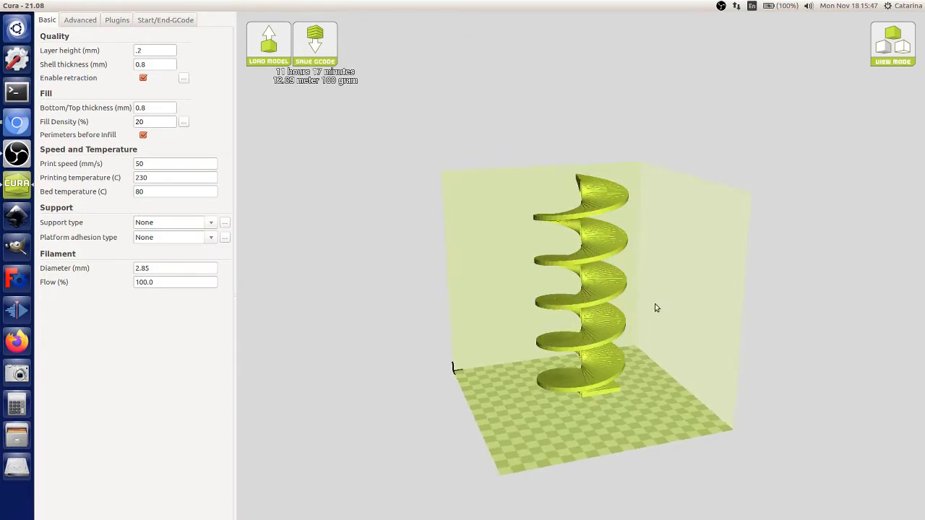
# Step: Replace the 0.4 mm nozzle size with 0.8 mm and return to the Basic settings
pyautogui.moveTo(749, 318); pyautogui.dragTo(739, 323, button='right')
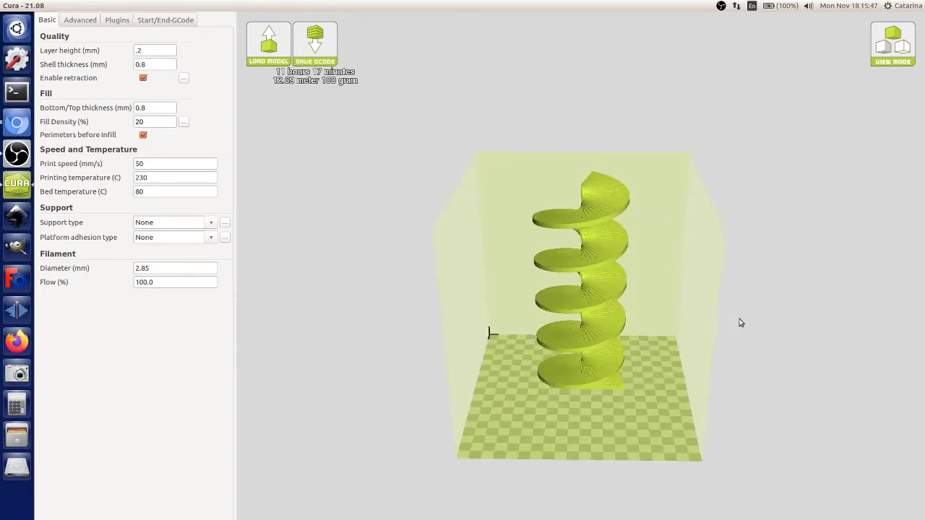
pyautogui.moveTo(597, 249); pyautogui.dragTo(354, 88, button='right')
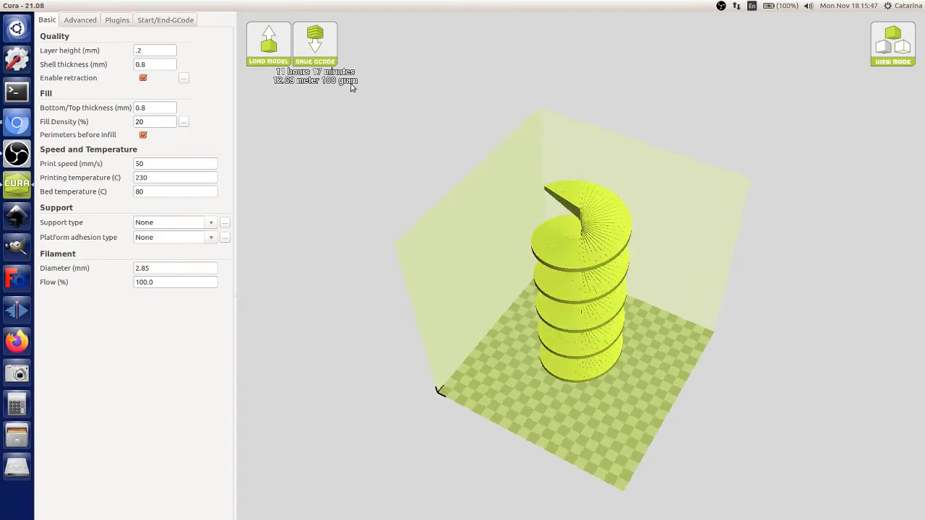
pyautogui.click(77, 21)
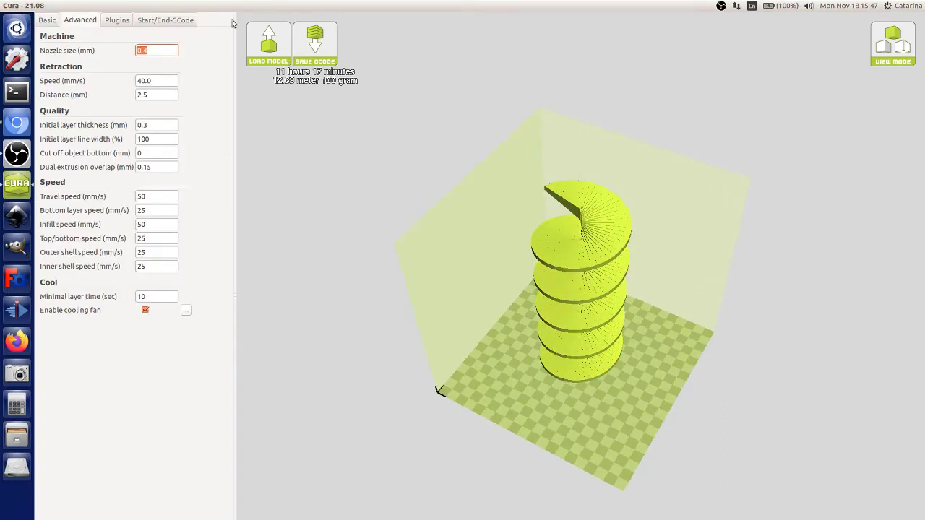
pyautogui.click(51, 21)
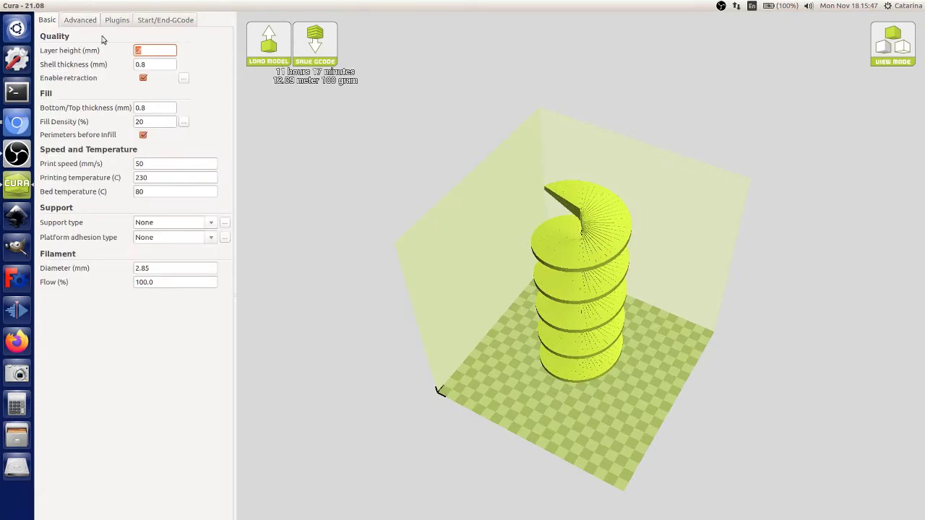
pyautogui.moveTo(682, 288); pyautogui.dragTo(744, 307, button='right')
pyautogui.doubleClick(155, 52)
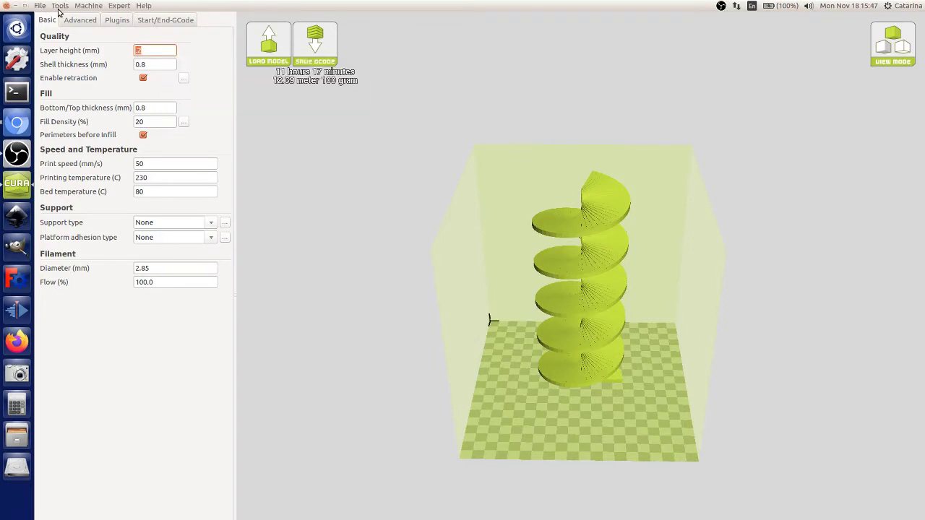
pyautogui.click(80, 19)
pyautogui.press('BackSpace')
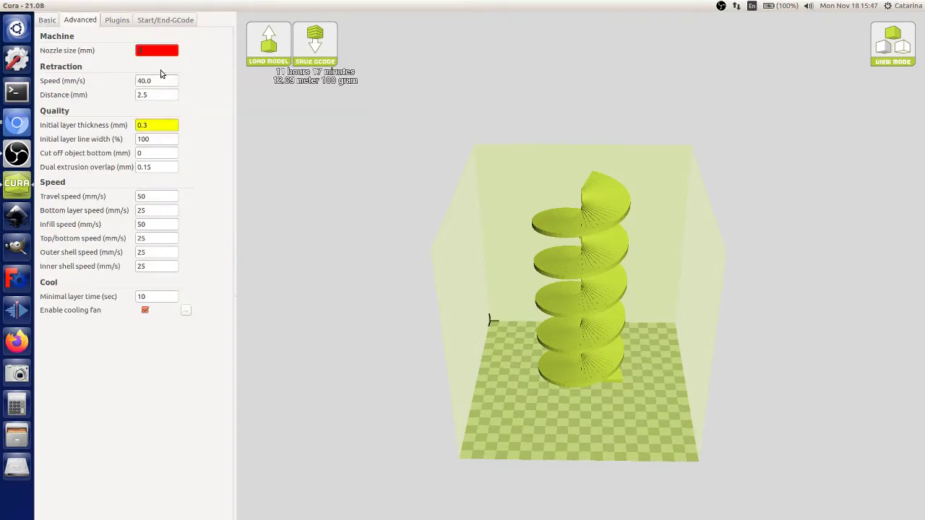
pyautogui.write('0.8')
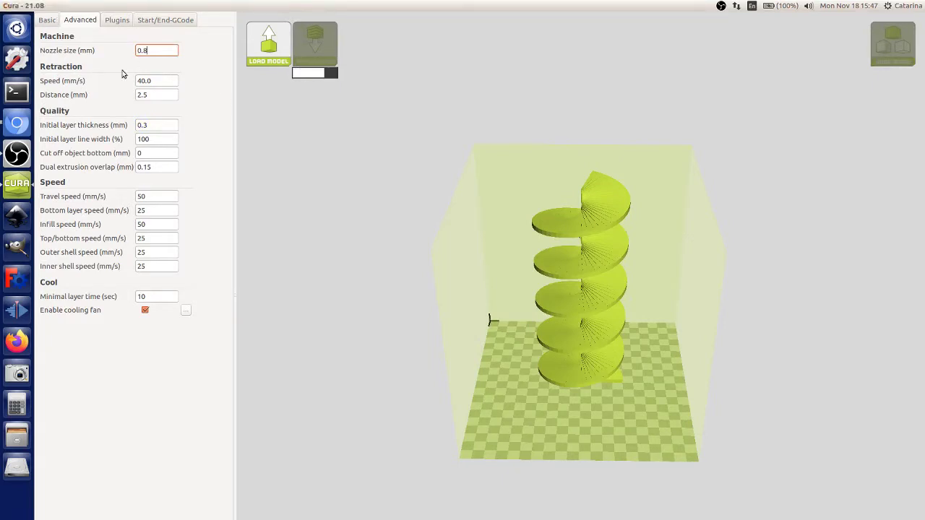
pyautogui.click(50, 22)
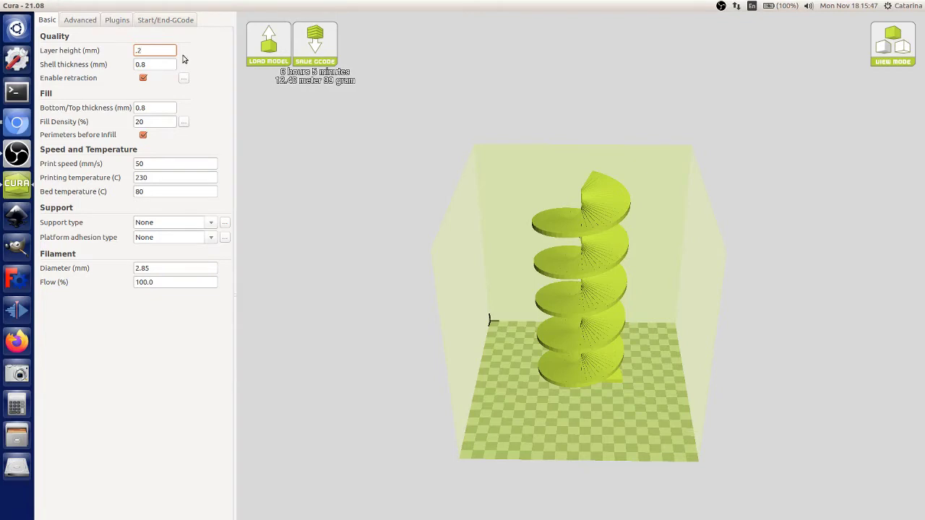
# Step: Set the layer height to 0.6 mm, giving a 2 h 32 min, 118 g estimate
pyautogui.press('BackSpace')
pyautogui.press('BackSpace')
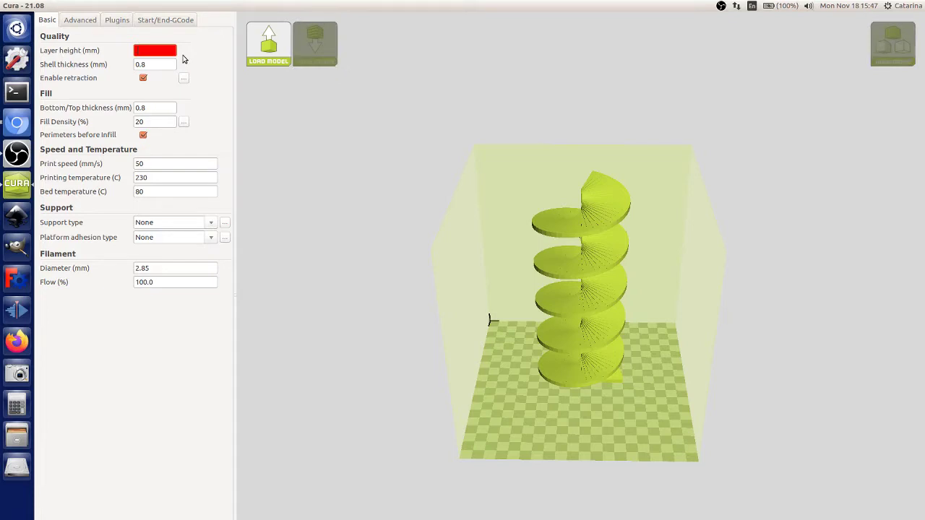
pyautogui.write('.7')
pyautogui.press('BackSpace')
pyautogui.write('6')
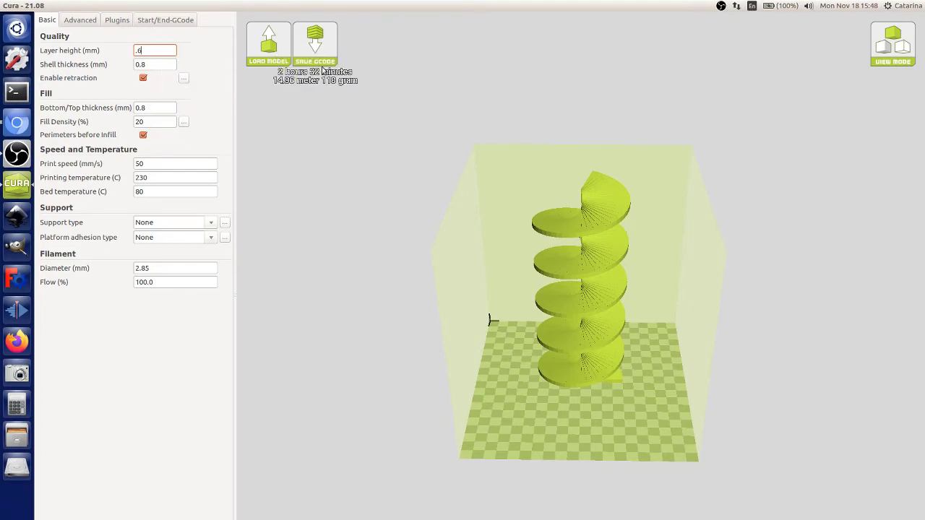
pyautogui.click(280, 74)
pyautogui.moveTo(685, 319)
pyautogui.mouseDown(button='right')
pyautogui.moveTo(692, 368)
pyautogui.moveTo(700, 355)
pyautogui.moveTo(690, 325)
pyautogui.mouseUp(button='right')
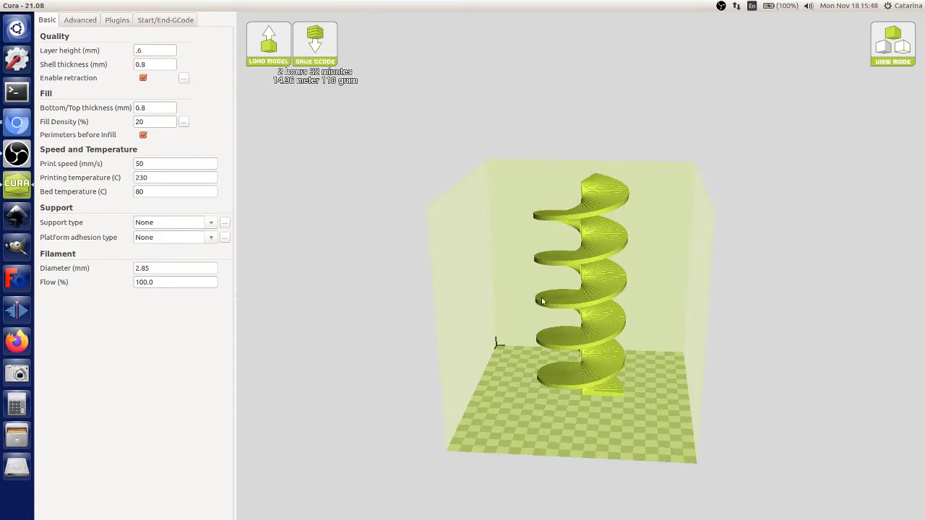
pyautogui.scroll(5, 584, 244)
pyautogui.moveTo(434, 258); pyautogui.dragTo(314, 109, button='right')
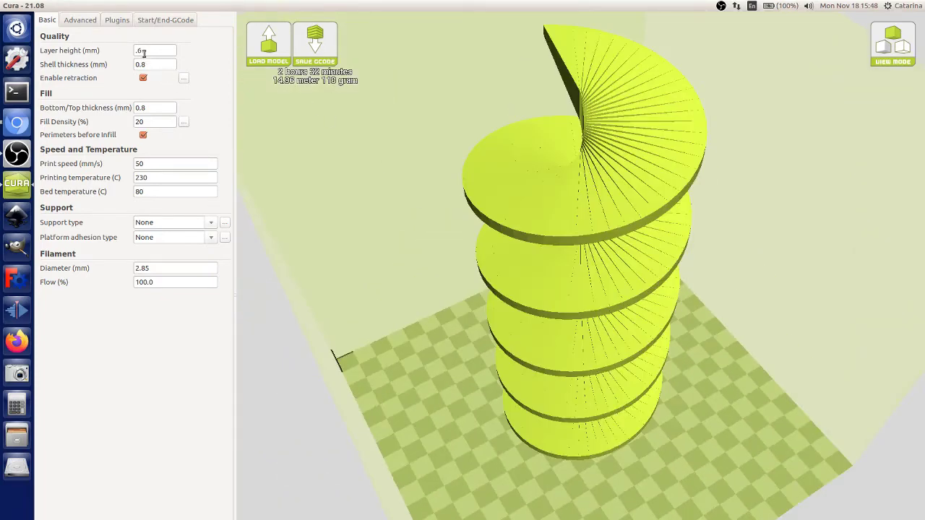
# Step: Clear the 0.8 mm nozzle size in the Advanced settings
pyautogui.click(75, 20)
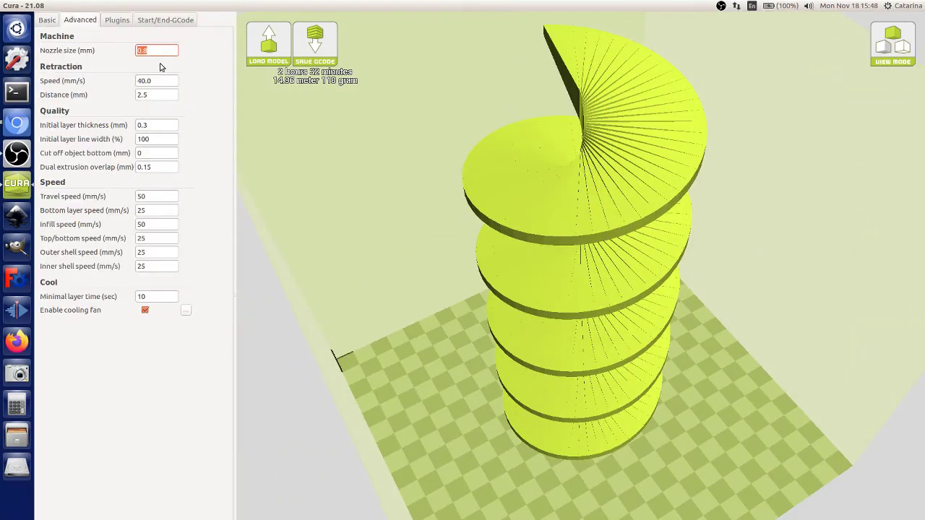
pyautogui.click(164, 50)
pyautogui.press('BackSpace')
pyautogui.press('BackSpace')
pyautogui.press('BackSpace')
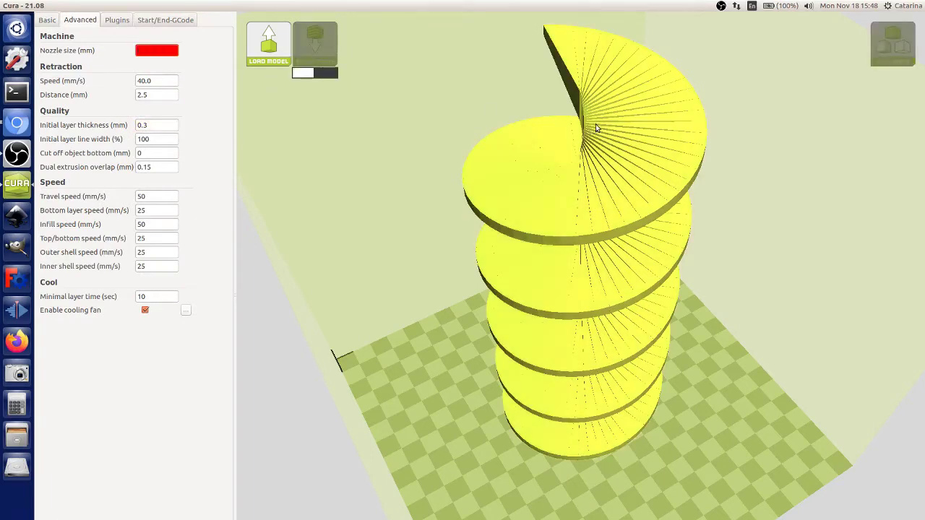
pyautogui.moveTo(611, 134); pyautogui.dragTo(593, 201, button='right')
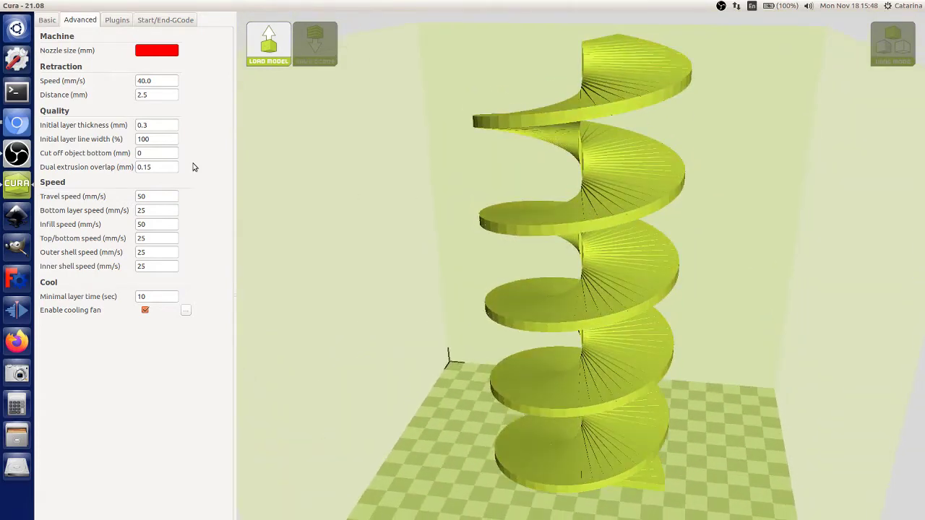
# Step: Enter a 1.2 mm nozzle size in the Advanced settings
pyautogui.click(49, 21)
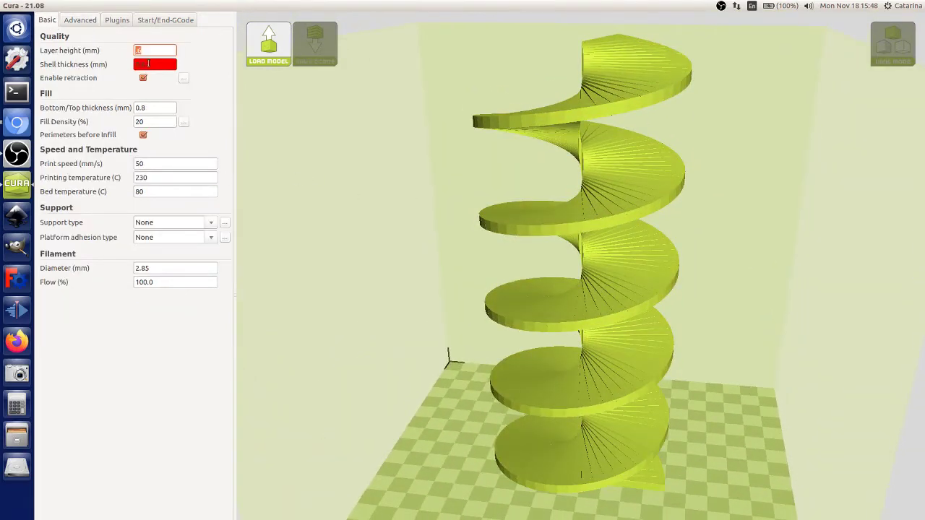
pyautogui.write('.6')
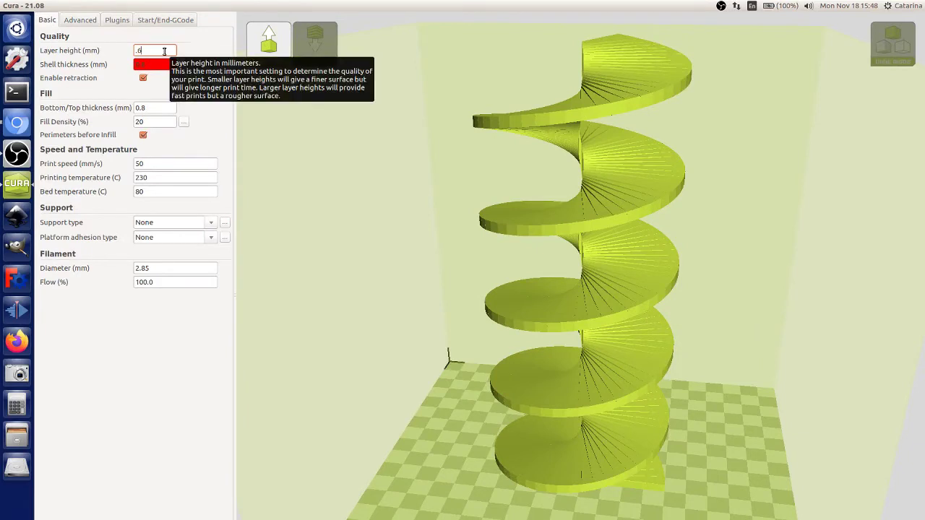
pyautogui.click(70, 20)
pyautogui.write('1.2')
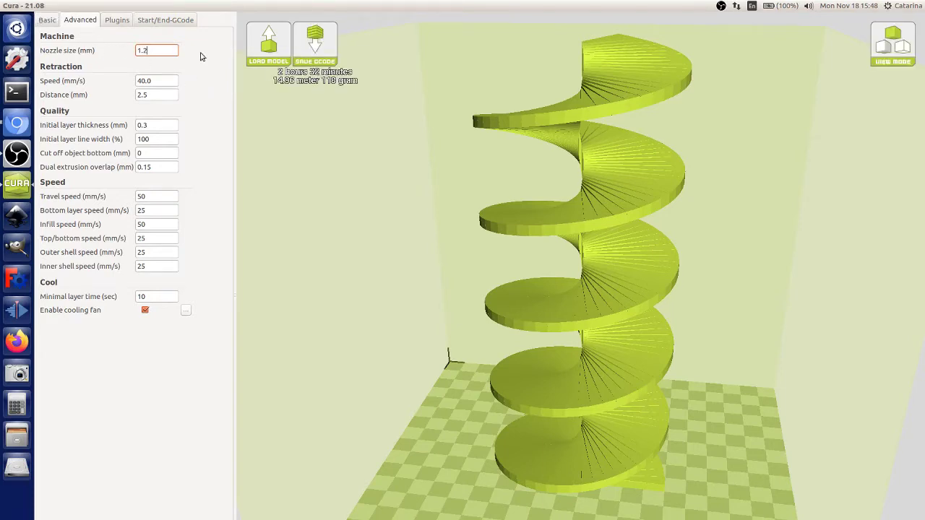
# Step: Try layer heights of 0.8, 0.9 and 1 mm, then settle on 0.95 mm
pyautogui.click(47, 20)
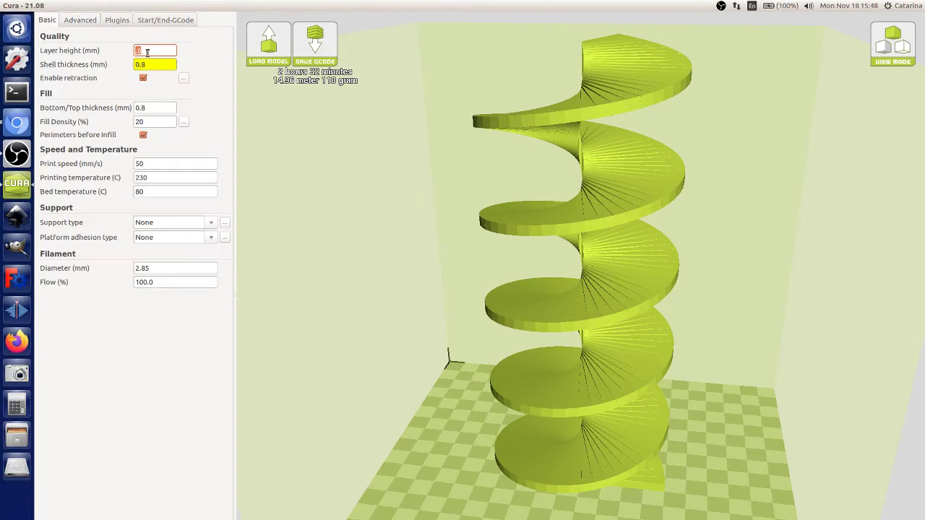
pyautogui.press('BackSpace')
pyautogui.hotkey('ctrl', 'z')
pyautogui.press('BackSpace')
pyautogui.write('.8')
pyautogui.press('BackSpace')
pyautogui.press('BackSpace')
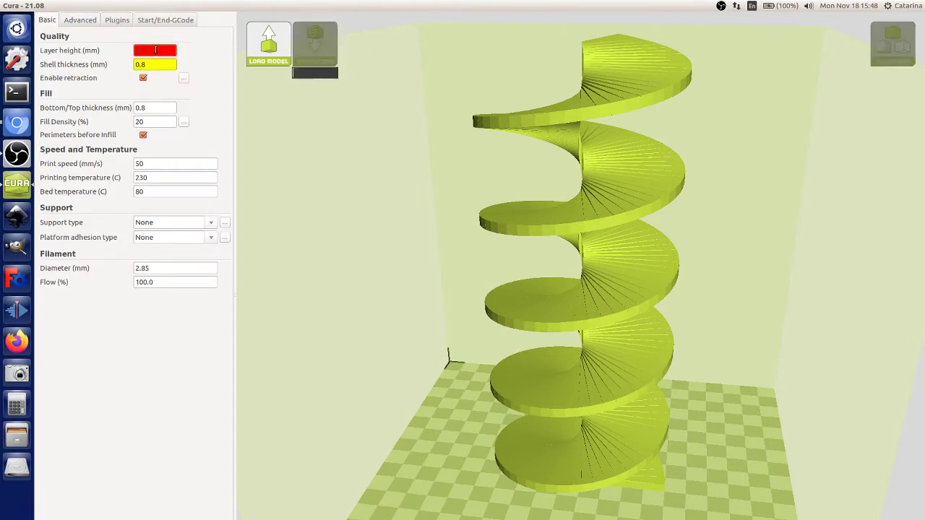
pyautogui.write('.9')
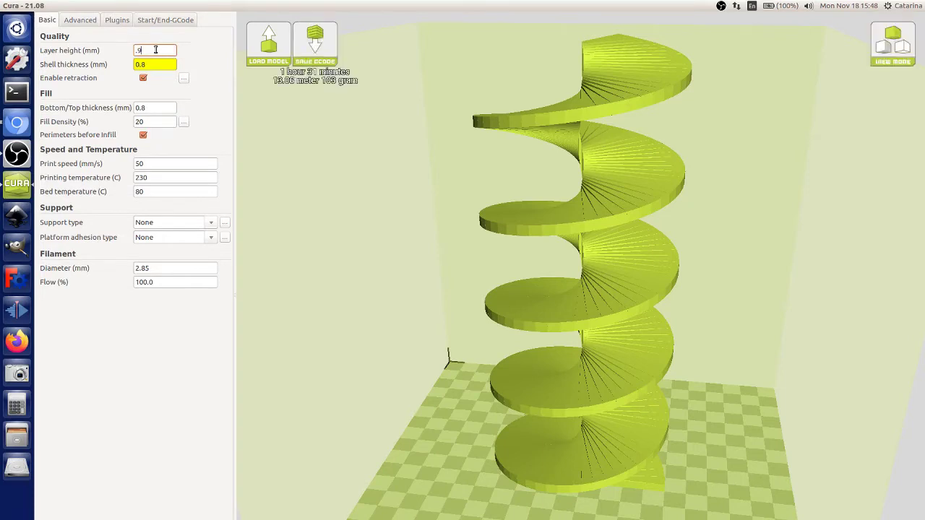
pyautogui.press('BackSpace')
pyautogui.press('BackSpace')
pyautogui.write('1')
pyautogui.press('BackSpace')
pyautogui.write('.95')
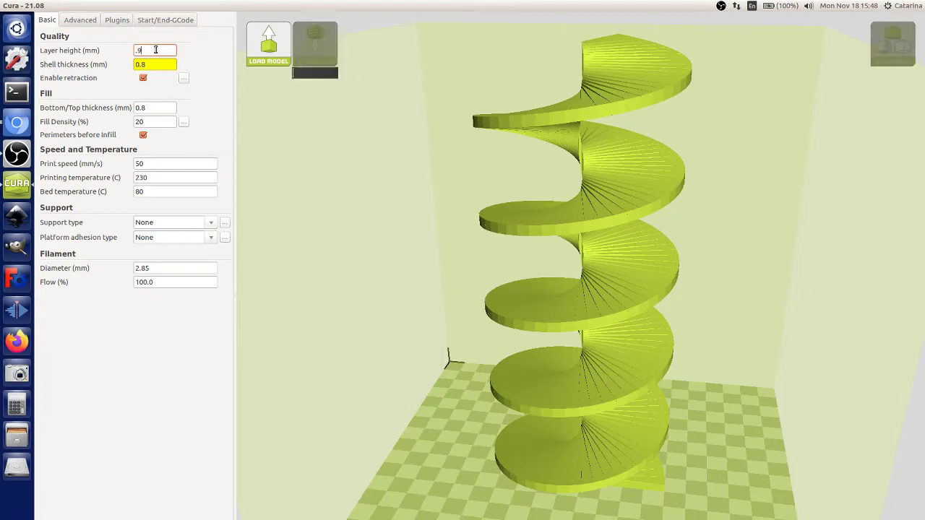
pyautogui.press('BackSpace')
pyautogui.write('6')
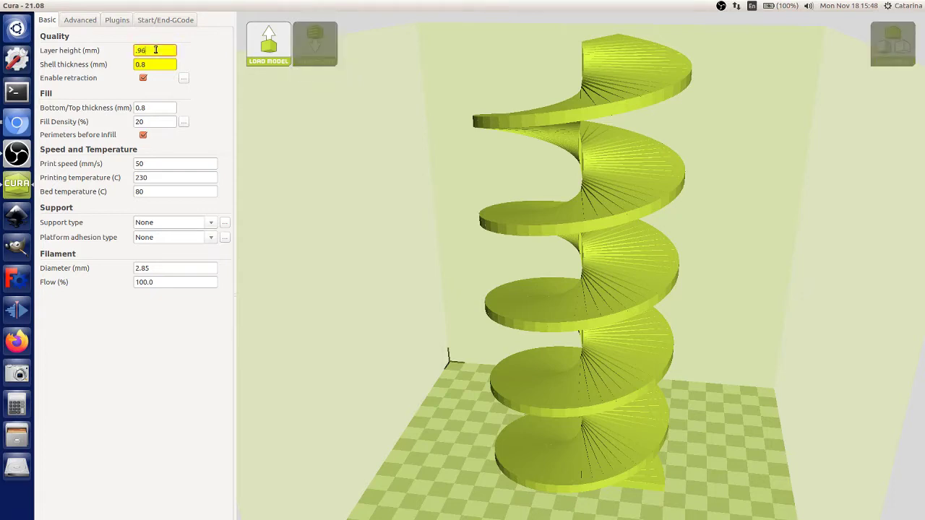
pyautogui.press('BackSpace')
pyautogui.write('5')
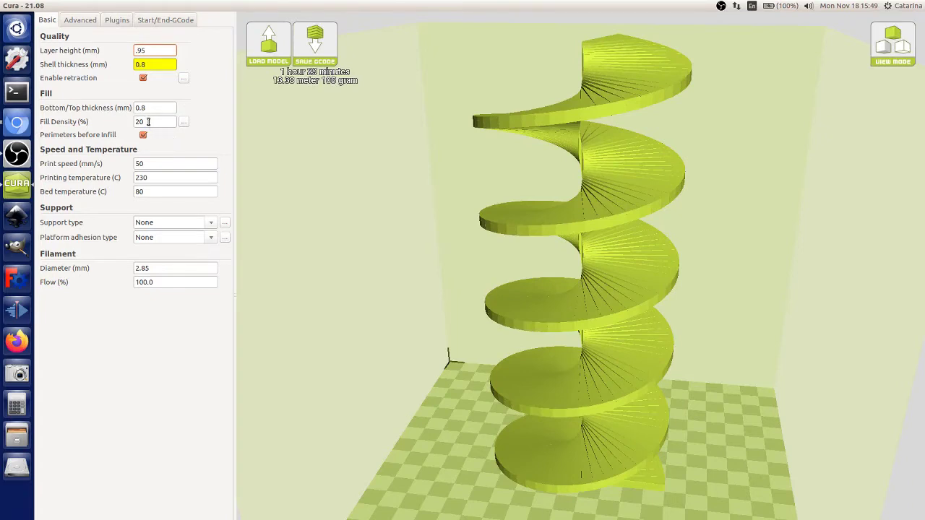
# Step: Change fill density from 20% to 40%, then to 100% (2 h 53 min, 210 g)
pyautogui.click(144, 123)
pyautogui.press('BackSpace')
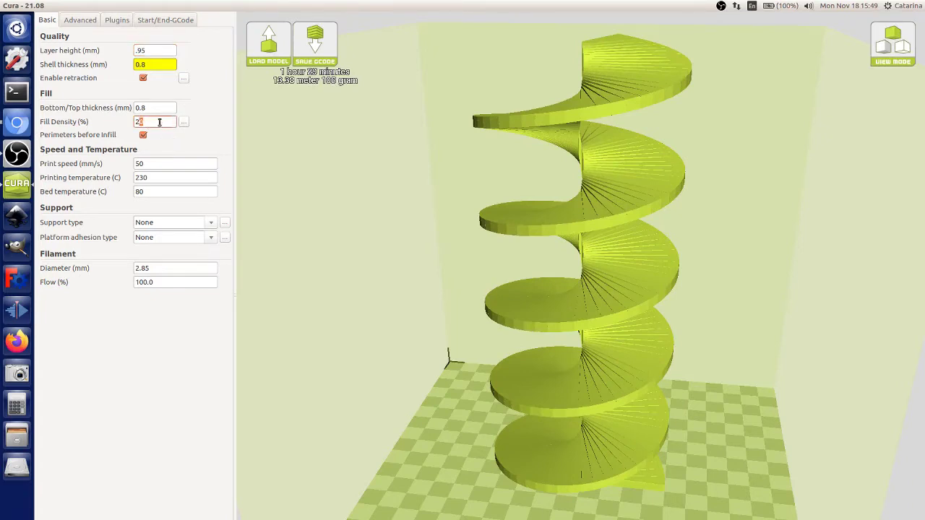
pyautogui.write('0')
pyautogui.moveTo(159, 122); pyautogui.dragTo(134, 123)
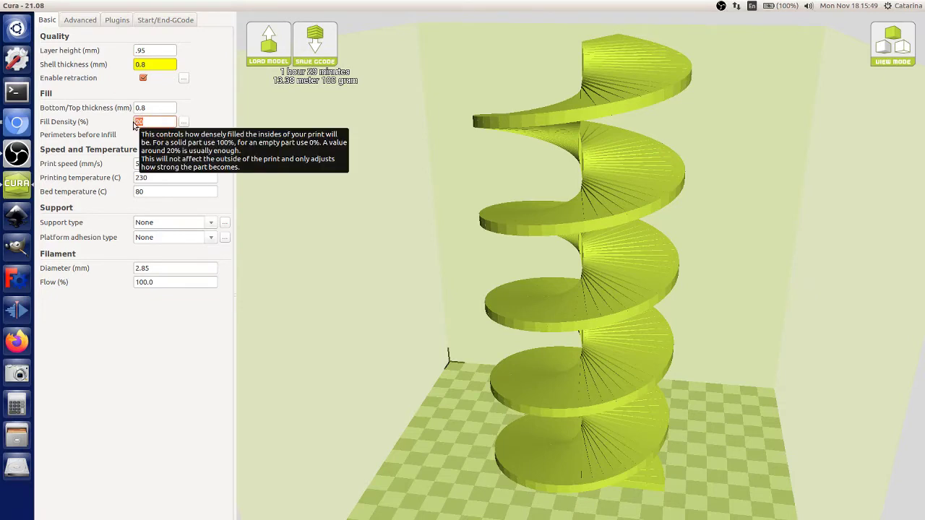
pyautogui.write('40')
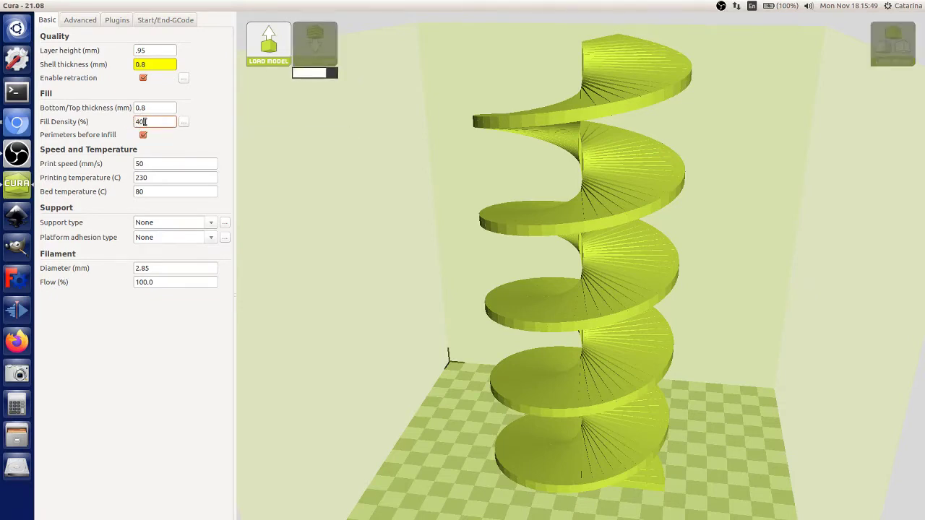
pyautogui.moveTo(156, 121); pyautogui.dragTo(124, 121)
pyautogui.write('100')
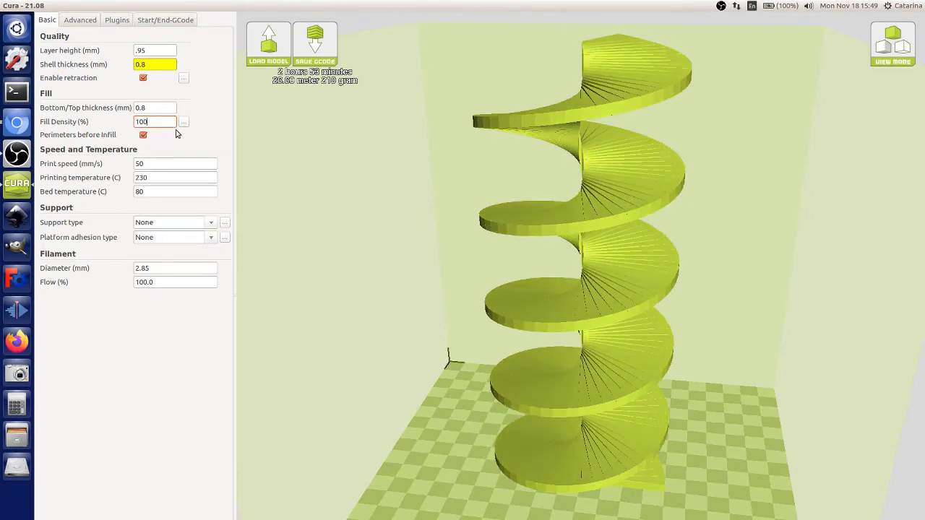
pyautogui.moveTo(152, 124); pyautogui.dragTo(126, 127)
pyautogui.moveTo(696, 256); pyautogui.dragTo(615, 227, button='right')
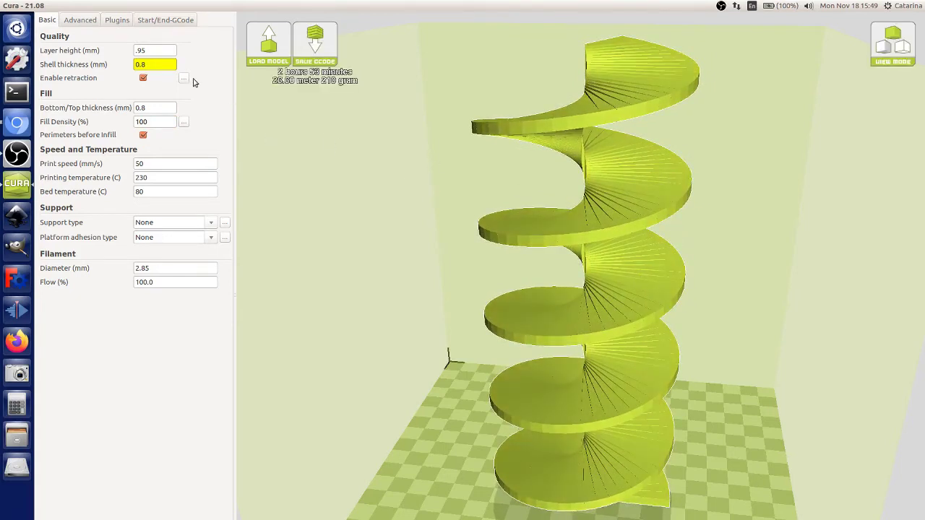
# Step: Review the printing temperature, leaving it at 230 °C, and move to the bed temperature
pyautogui.moveTo(151, 180); pyautogui.dragTo(131, 184)
pyautogui.click(156, 181)
pyautogui.moveTo(156, 176); pyautogui.dragTo(133, 177)
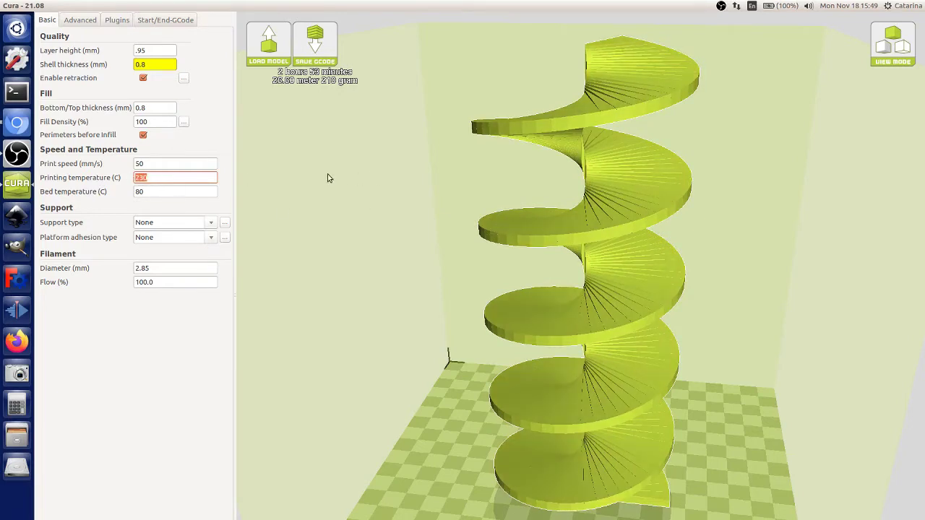
pyautogui.click(150, 179)
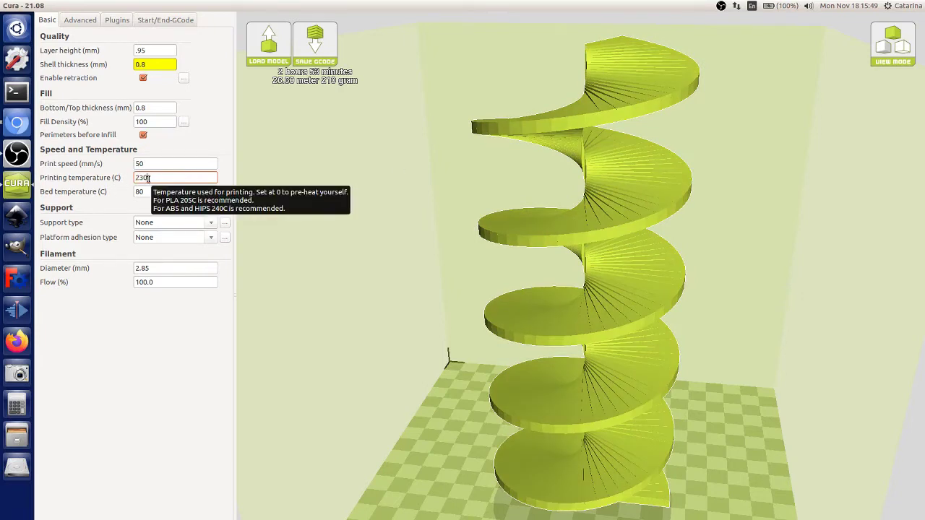
pyautogui.doubleClick(147, 178)
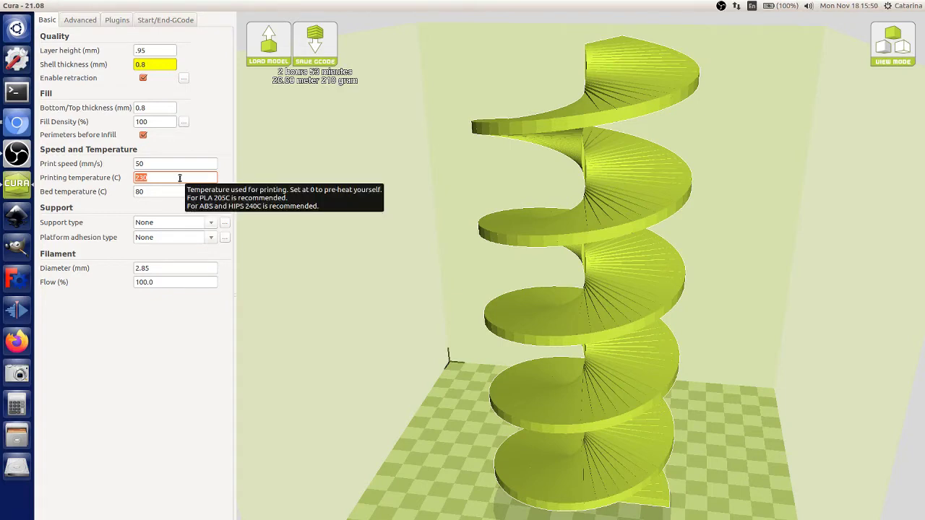
pyautogui.click(148, 179)
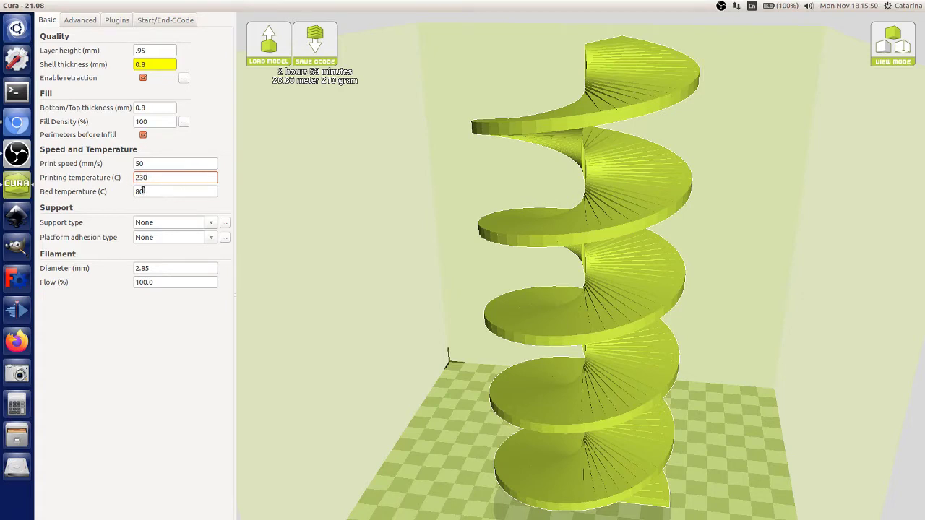
pyautogui.press('Tab')
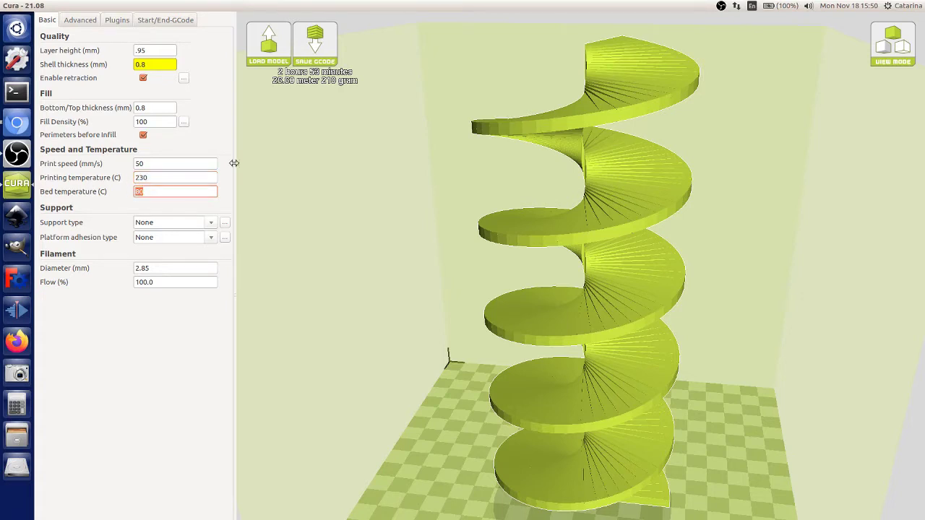
# Step: Check the 1.2 mm nozzle size in the Advanced settings and zoom out
pyautogui.click(78, 26)
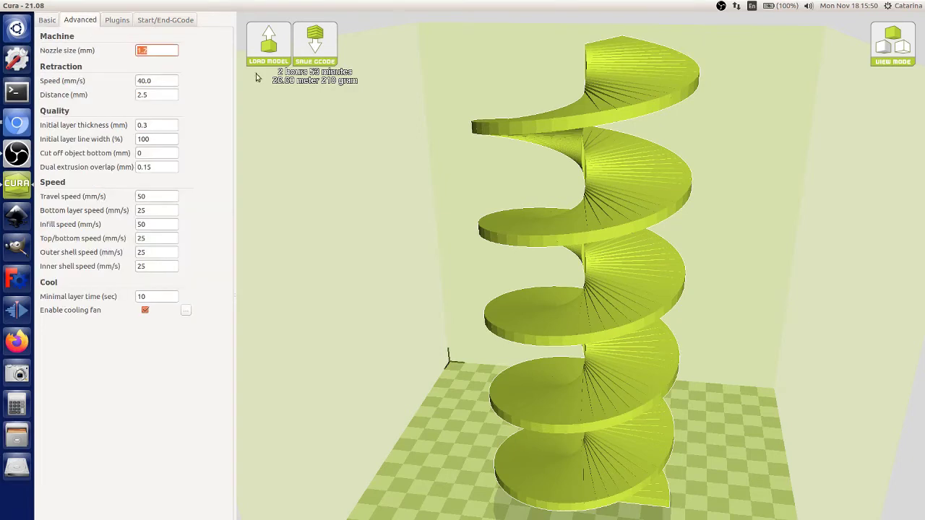
pyautogui.doubleClick(151, 54)
pyautogui.scroll(-3, 605, 135)
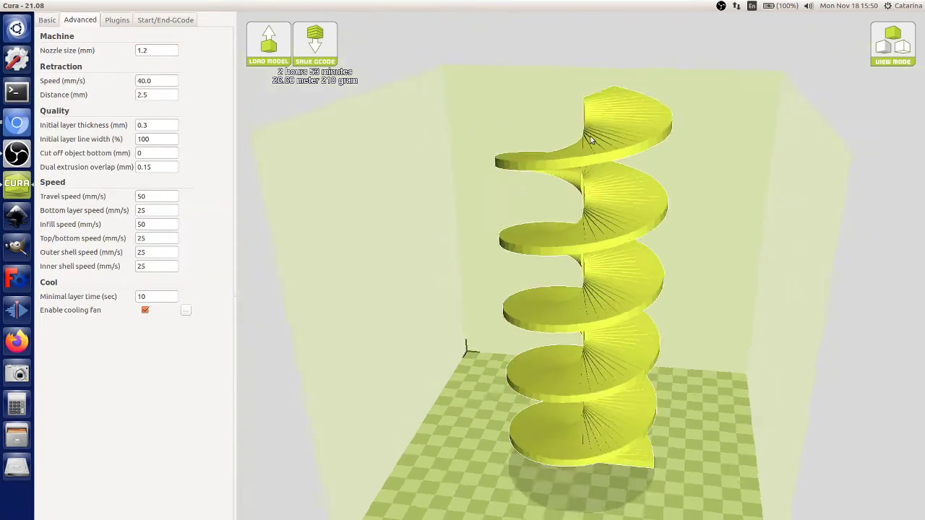
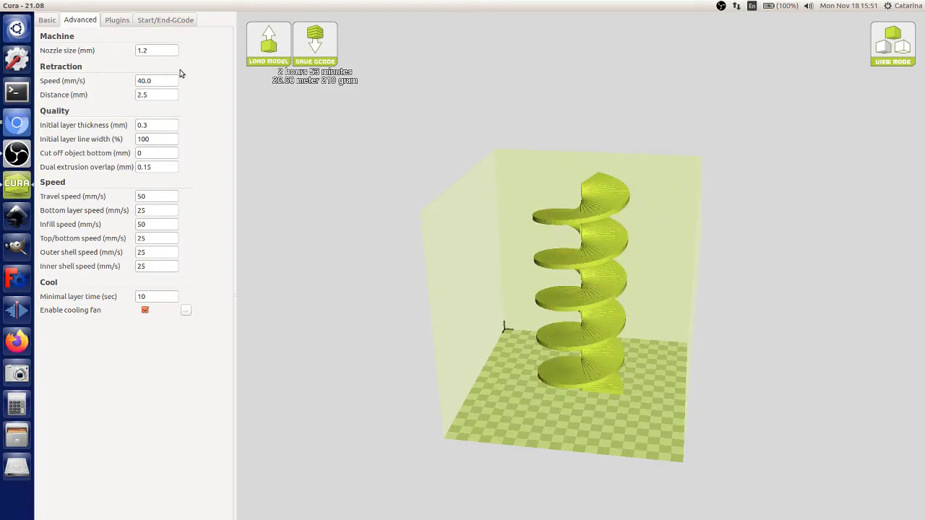
# Step: In the Basic settings, try print speeds of 200 and 100 mm/s
pyautogui.moveTo(159, 50); pyautogui.dragTo(135, 51)
pyautogui.click(47, 20)
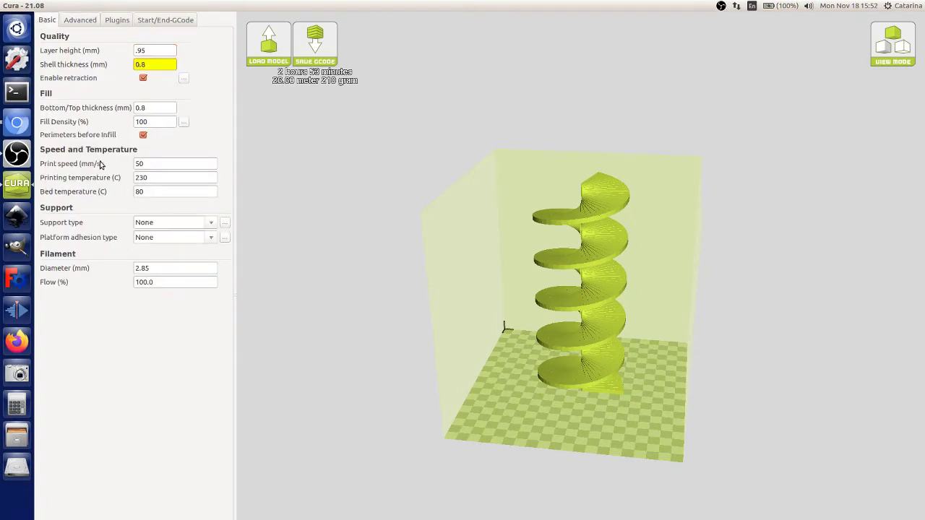
pyautogui.click(158, 163)
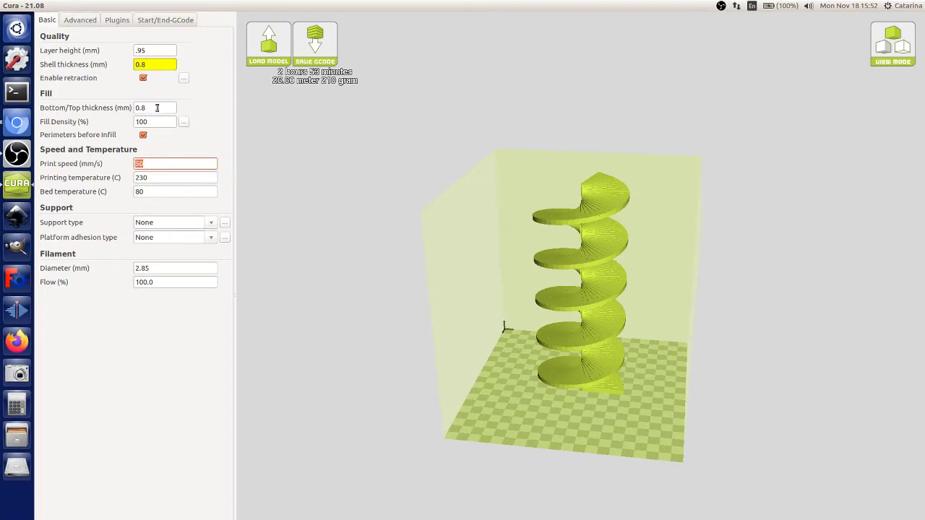
pyautogui.click(155, 166)
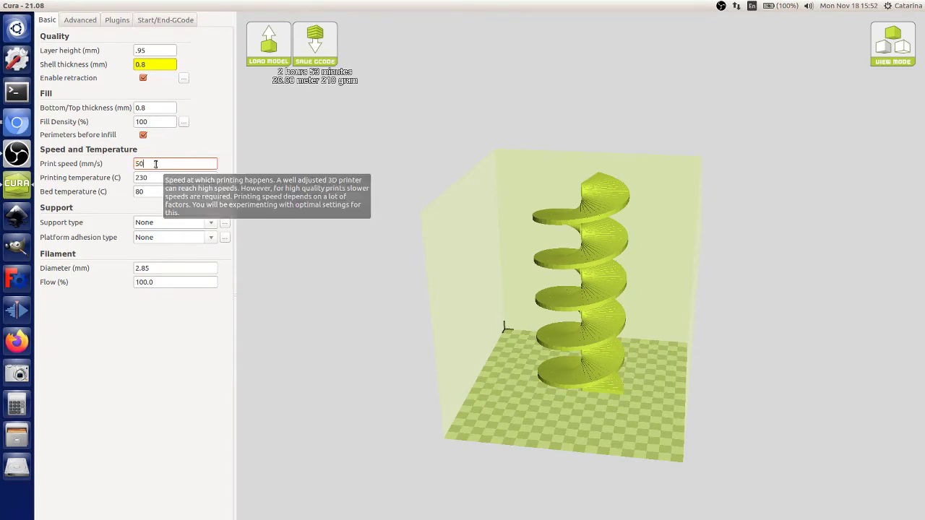
pyautogui.press('BackSpace')
pyautogui.press('BackSpace')
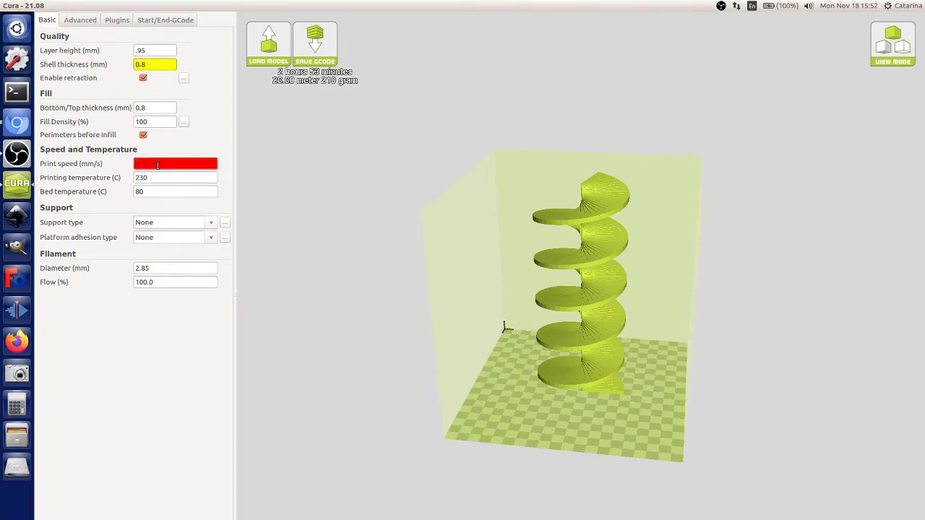
pyautogui.write('200')
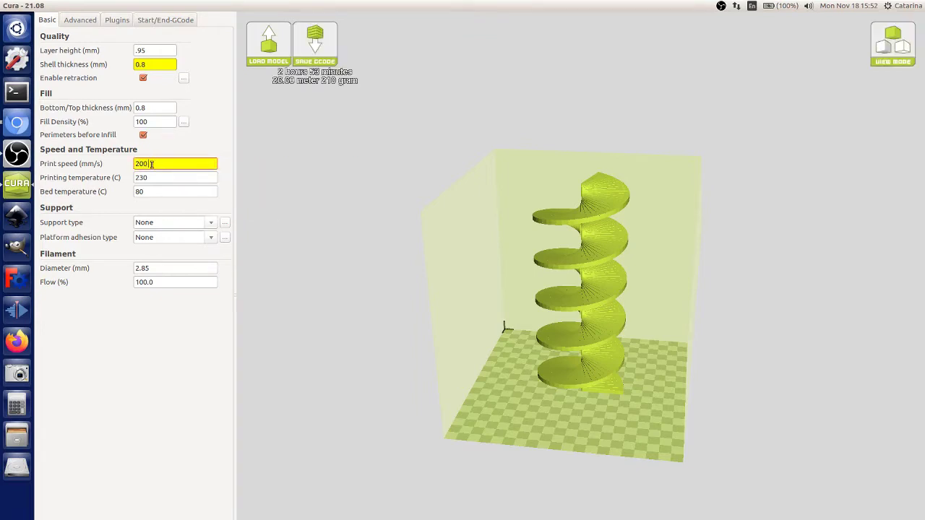
pyautogui.press('BackSpace')
pyautogui.press('BackSpace')
pyautogui.press('BackSpace')
pyautogui.write('100')
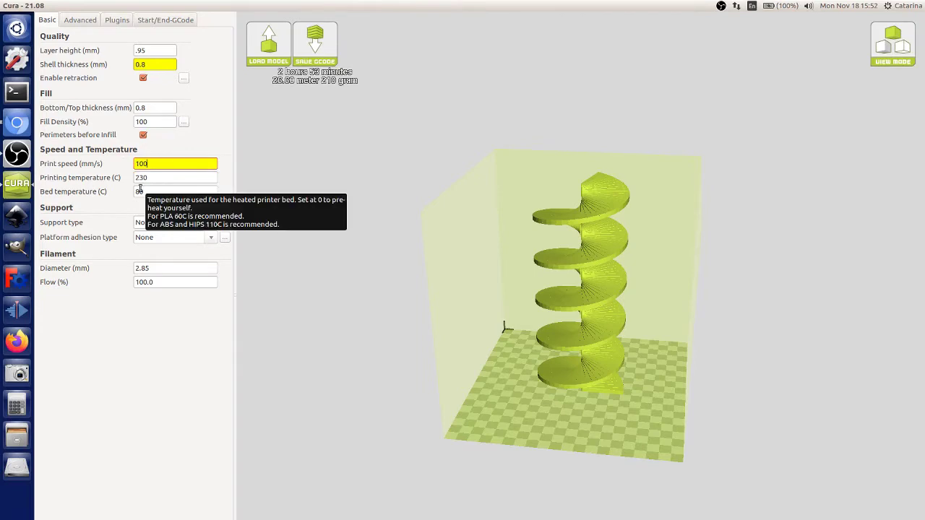
pyautogui.press('BackSpace')
pyautogui.press('BackSpace')
pyautogui.press('BackSpace')
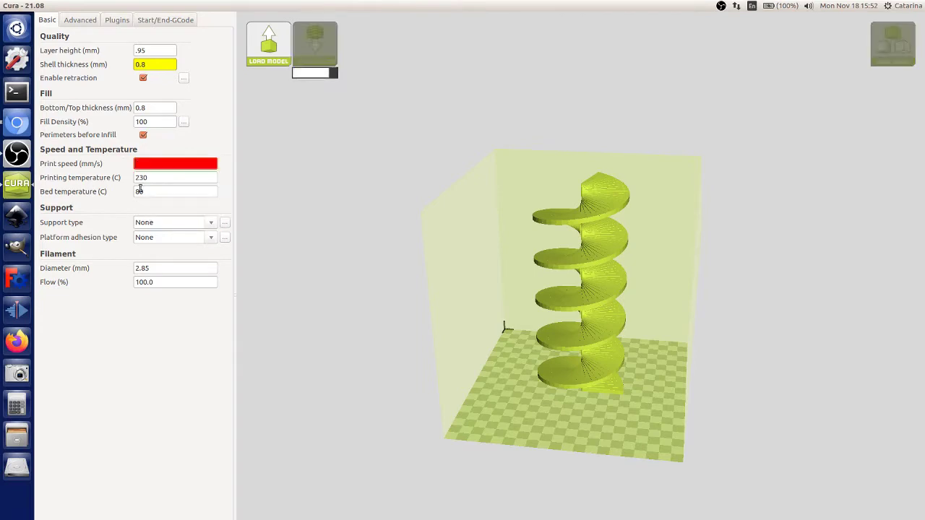
# Step: Try 60 and 70 mm/s, then return the print speed to 50 mm/s
pyautogui.write('50')
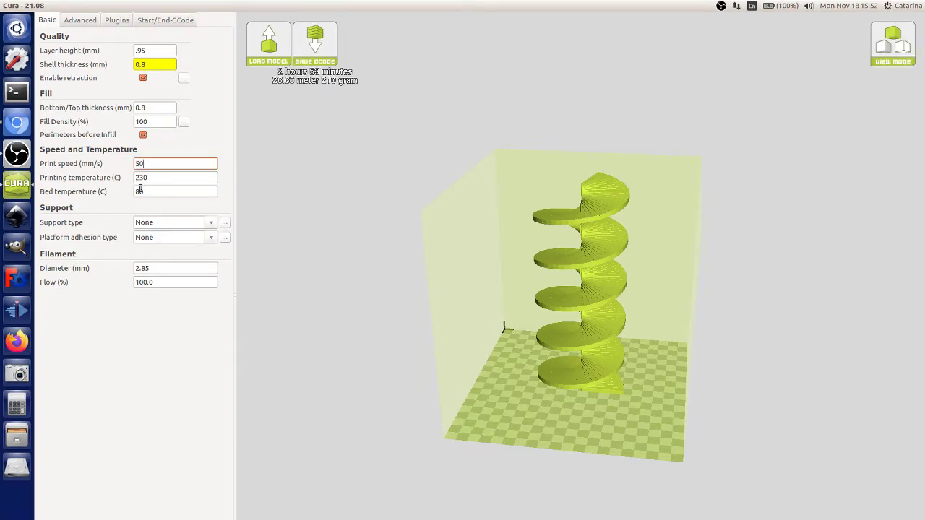
pyautogui.press('BackSpace')
pyautogui.press('BackSpace')
pyautogui.write('60')
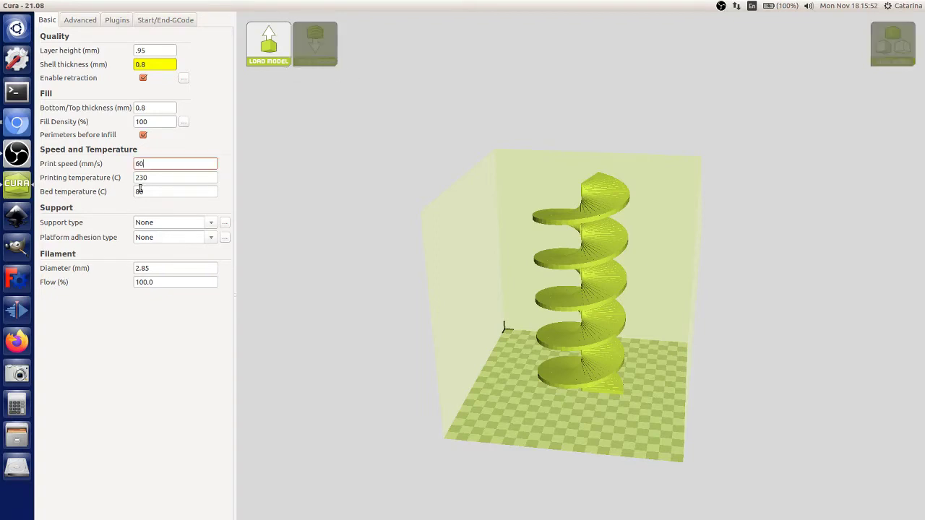
pyautogui.press('BackSpace')
pyautogui.press('BackSpace')
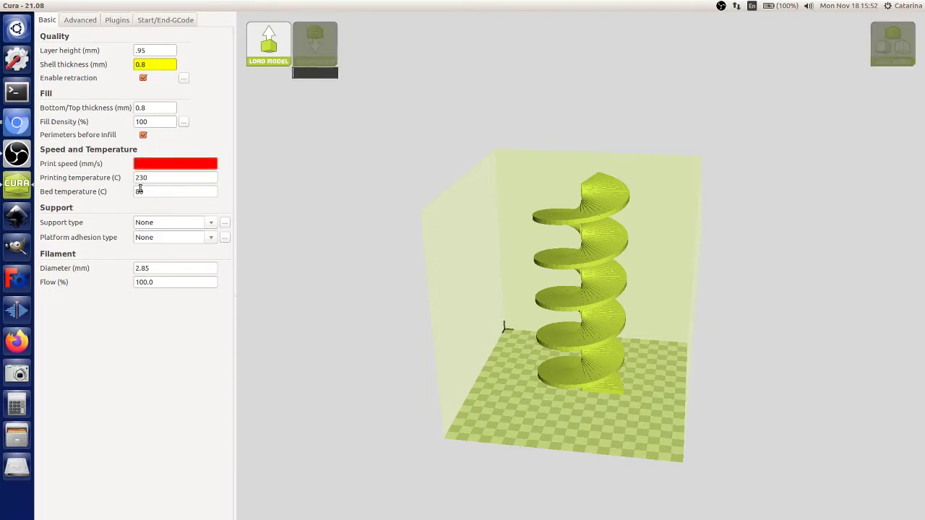
pyautogui.write('70')
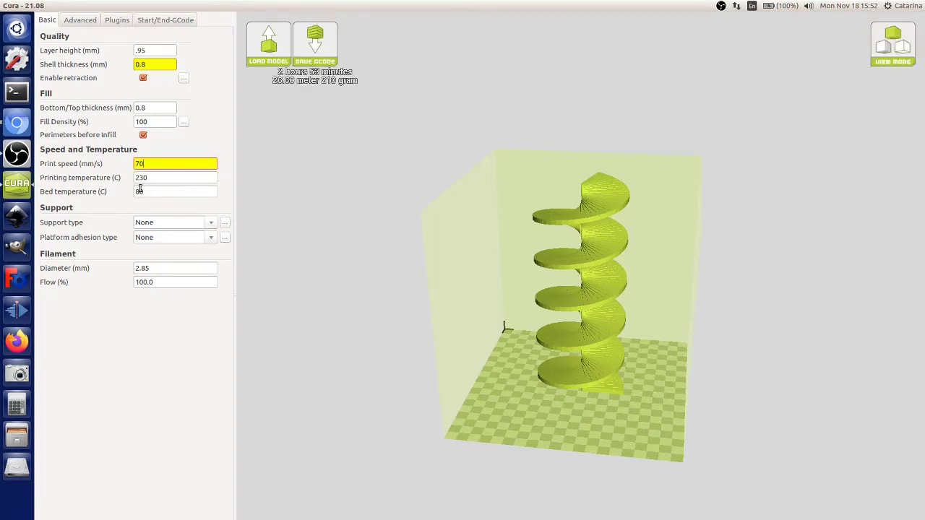
pyautogui.press('BackSpace')
pyautogui.press('BackSpace')
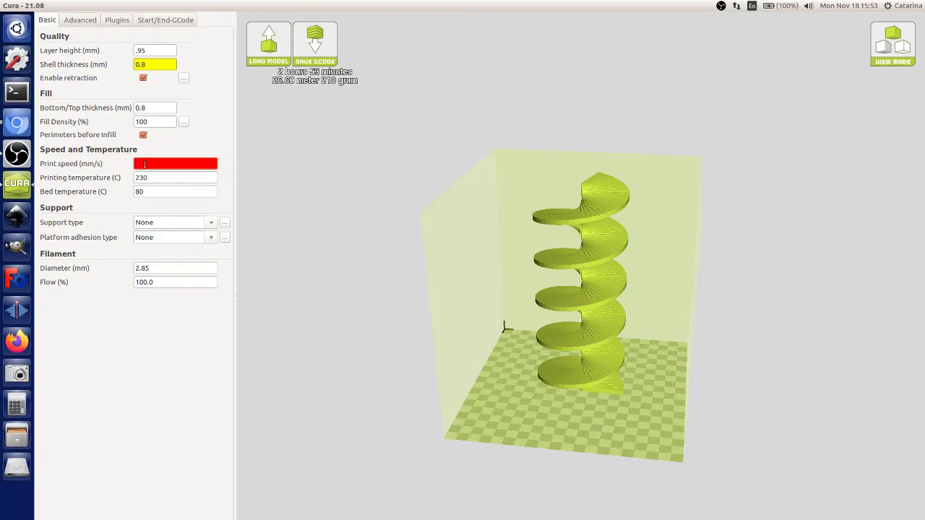
pyautogui.write('50')
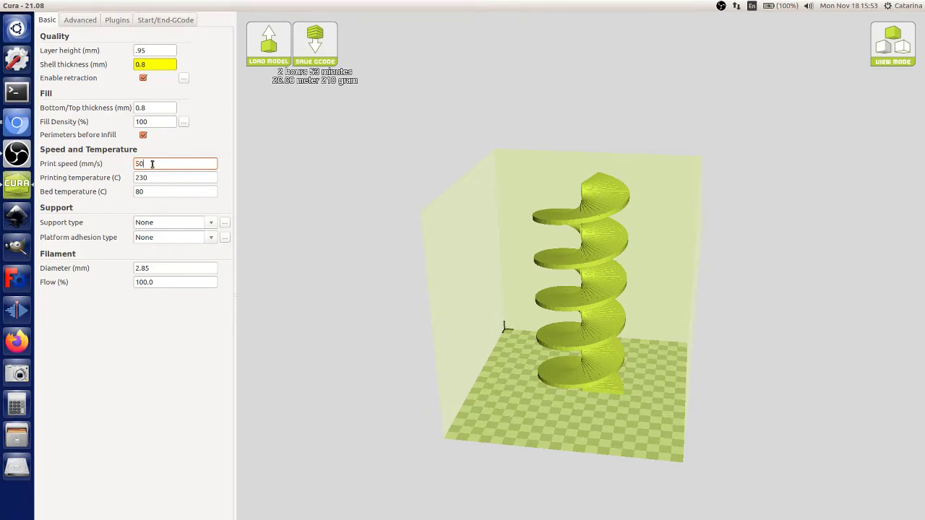
pyautogui.doubleClick(138, 165)
# Step: Switch to Layers view, limit toolpaths to layer 23, and orbit to look down on the bed
pyautogui.click(158, 237)
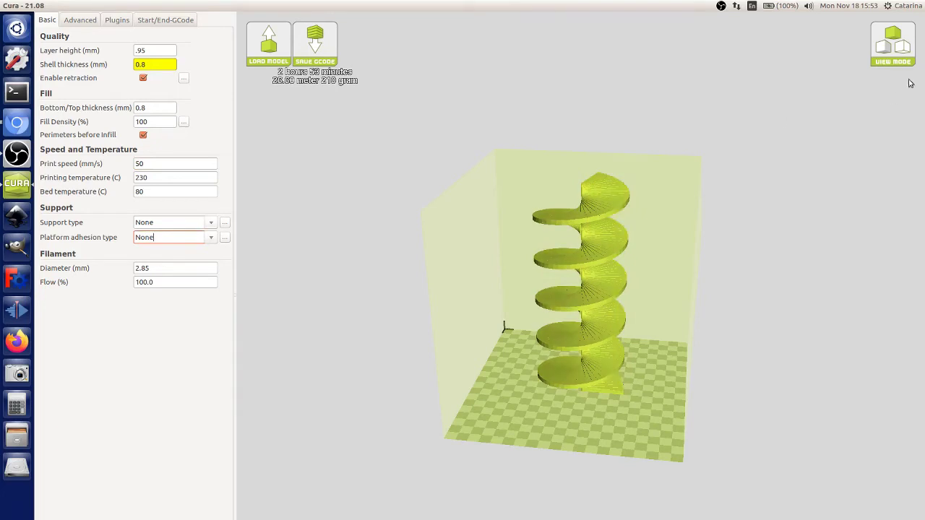
pyautogui.click(899, 59)
pyautogui.click(912, 241)
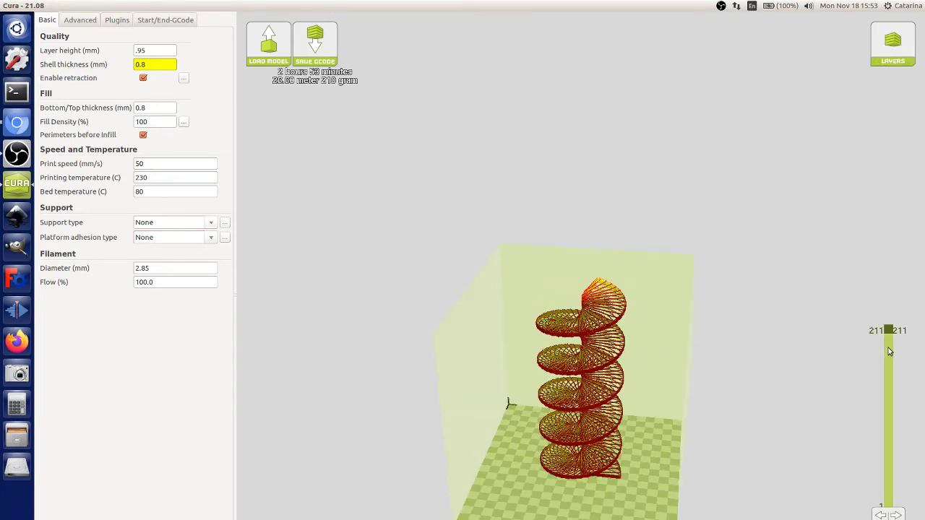
pyautogui.moveTo(888, 330); pyautogui.dragTo(888, 504)
pyautogui.moveTo(540, 203); pyautogui.dragTo(826, 291, button='right')
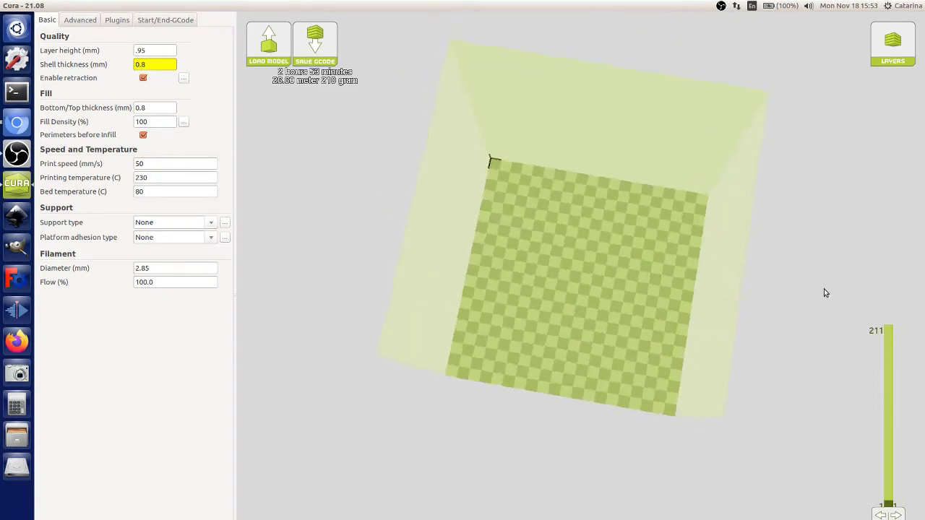
pyautogui.moveTo(888, 505); pyautogui.dragTo(889, 489)
pyautogui.moveTo(609, 314); pyautogui.dragTo(296, 154, button='right')
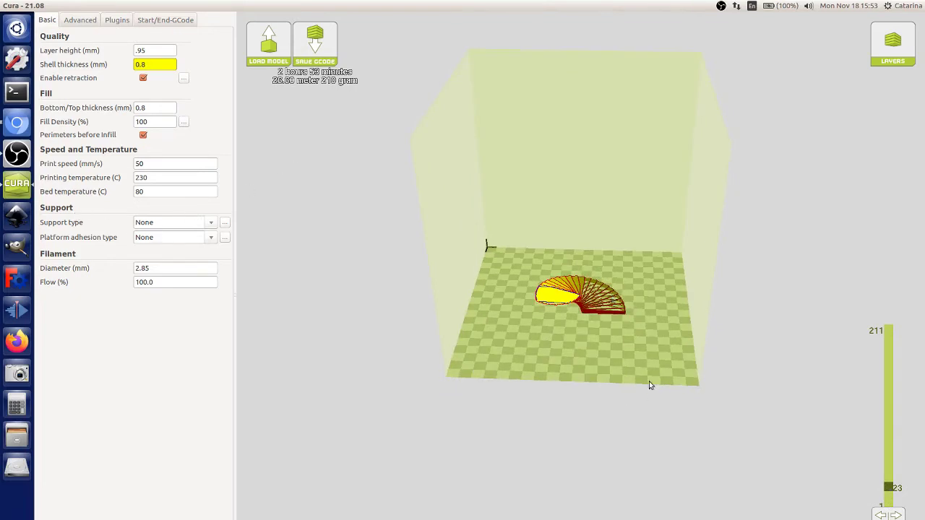
pyautogui.moveTo(649, 381); pyautogui.dragTo(636, 357, button='right')
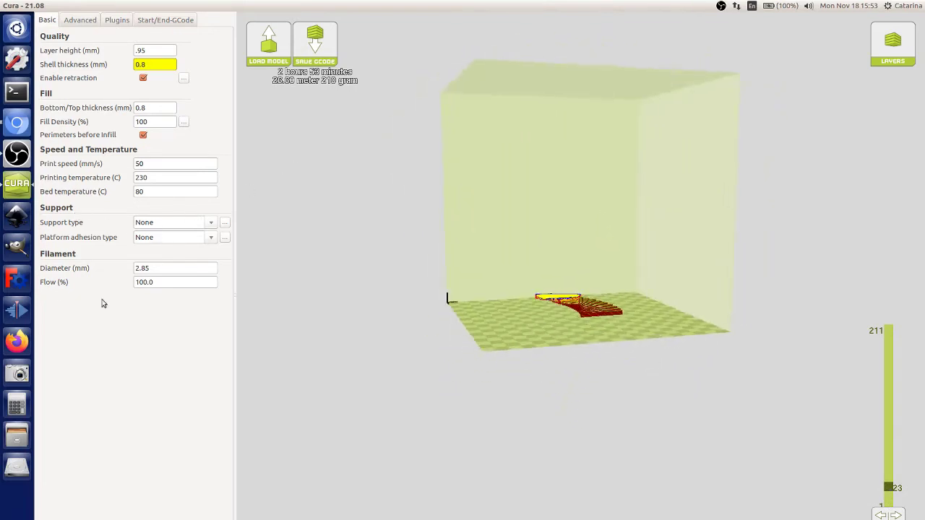
pyautogui.moveTo(696, 307); pyautogui.dragTo(676, 347, button='right')
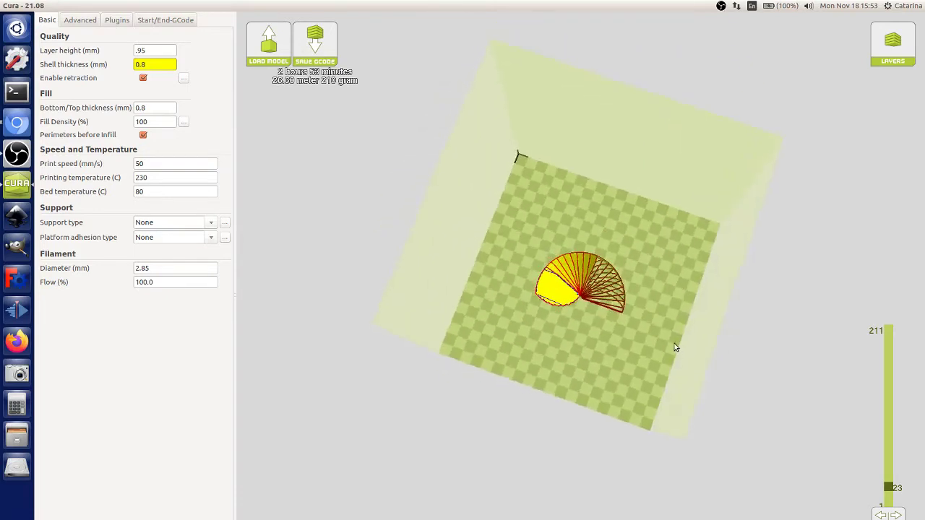
# Step: Set platform adhesion to Brim and keep the brim line amount at 10
pyautogui.click(152, 237)
pyautogui.click(211, 238)
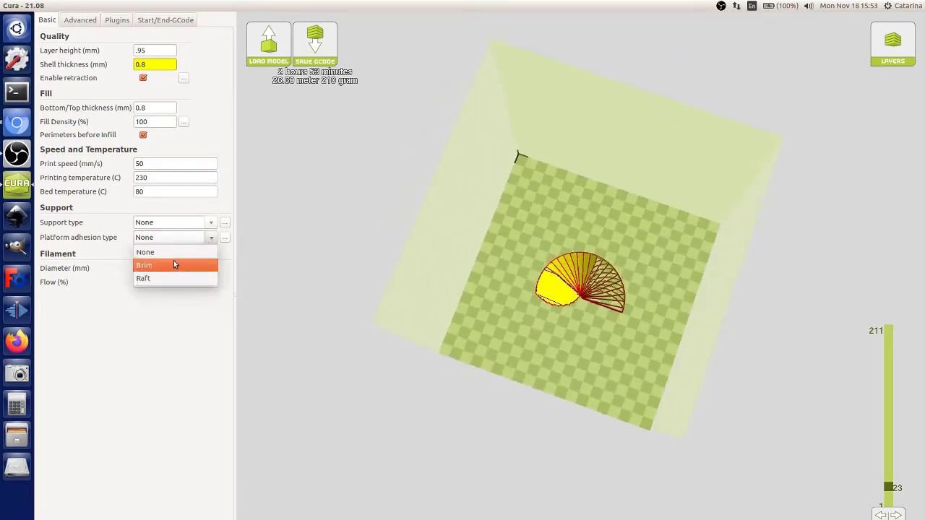
pyautogui.click(173, 263)
pyautogui.click(225, 238)
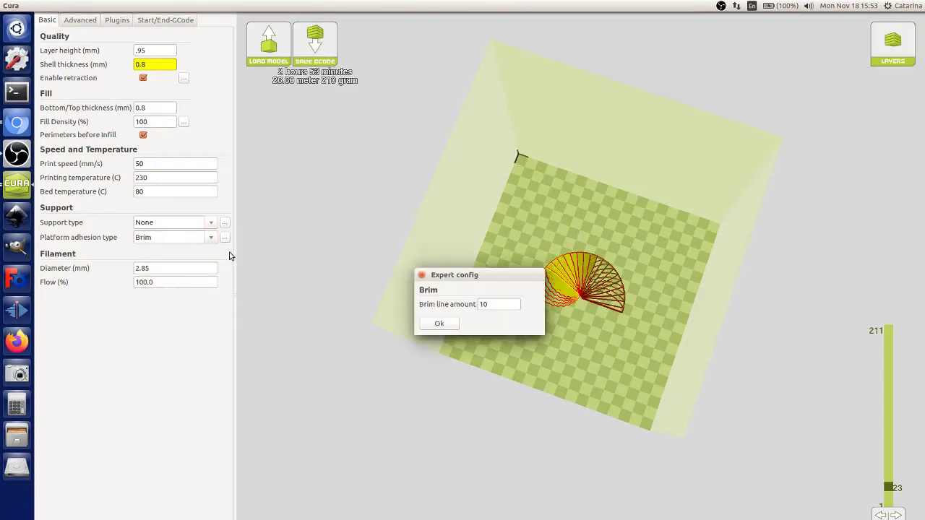
pyautogui.click(674, 411)
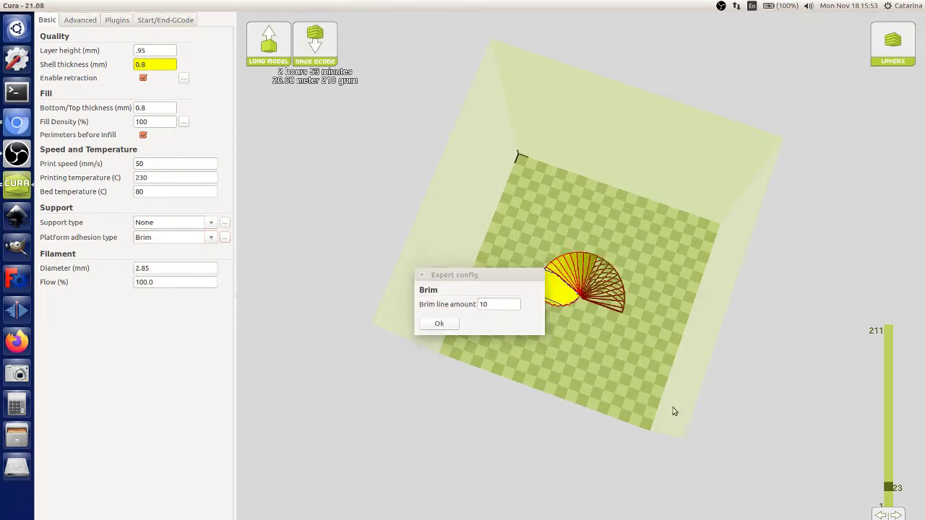
pyautogui.click(438, 325)
pyautogui.moveTo(441, 330); pyautogui.dragTo(595, 360, button='right')
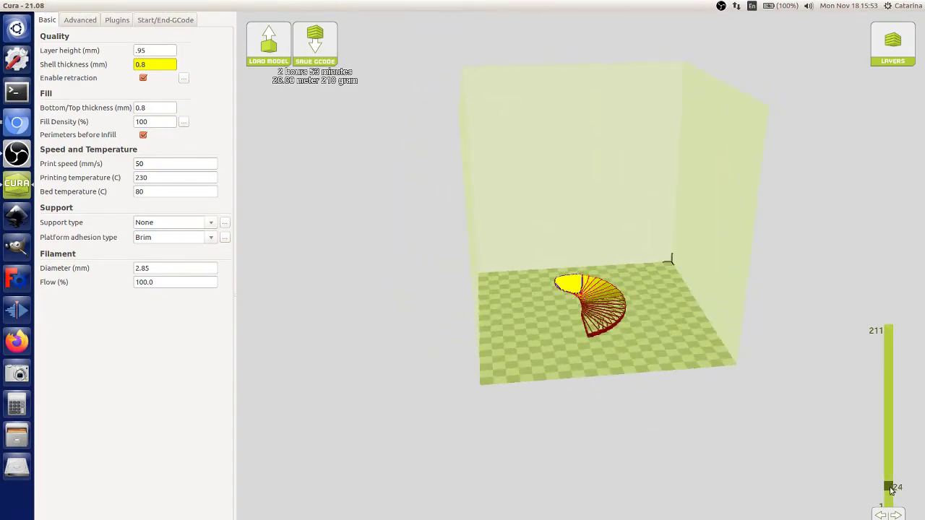
# Step: Step the layer slider back down, then minimize Cura to reveal the browser
pyautogui.moveTo(887, 489); pyautogui.dragTo(889, 503)
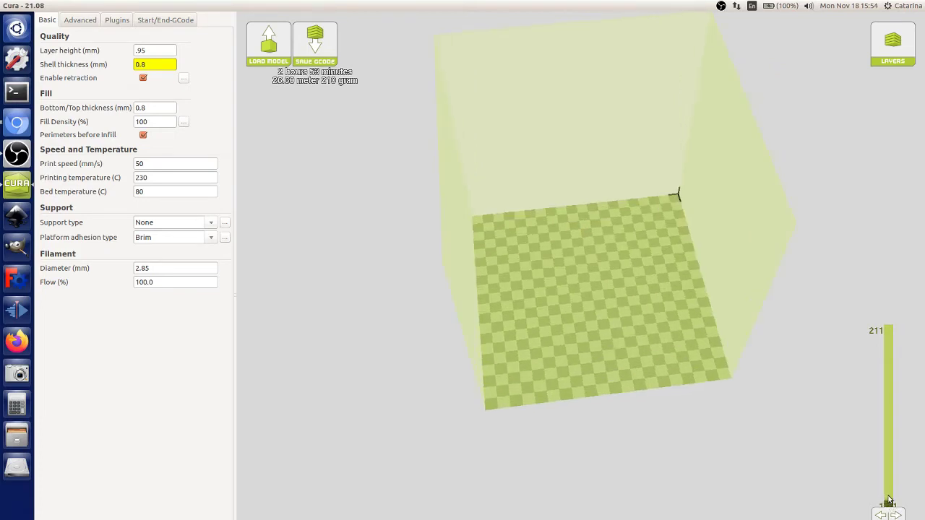
pyautogui.moveTo(889, 493); pyautogui.dragTo(888, 506)
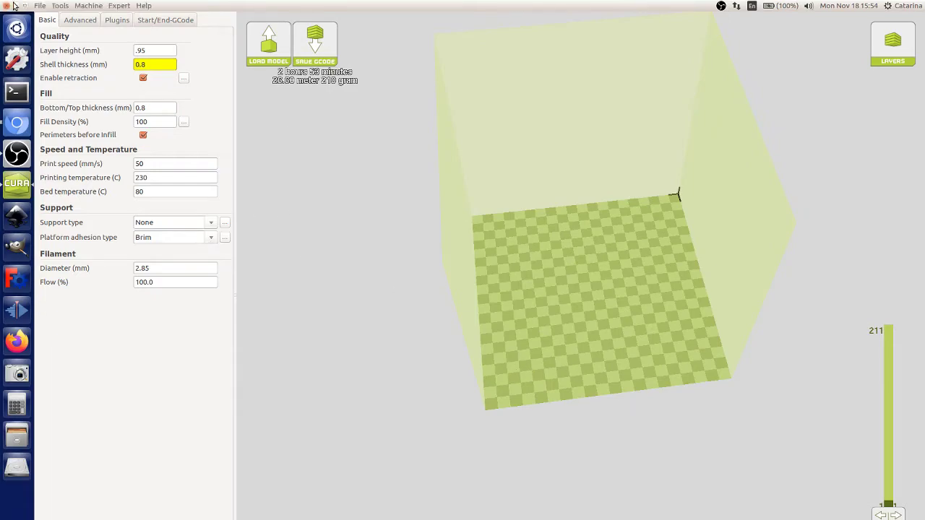
pyautogui.click(15, 5)
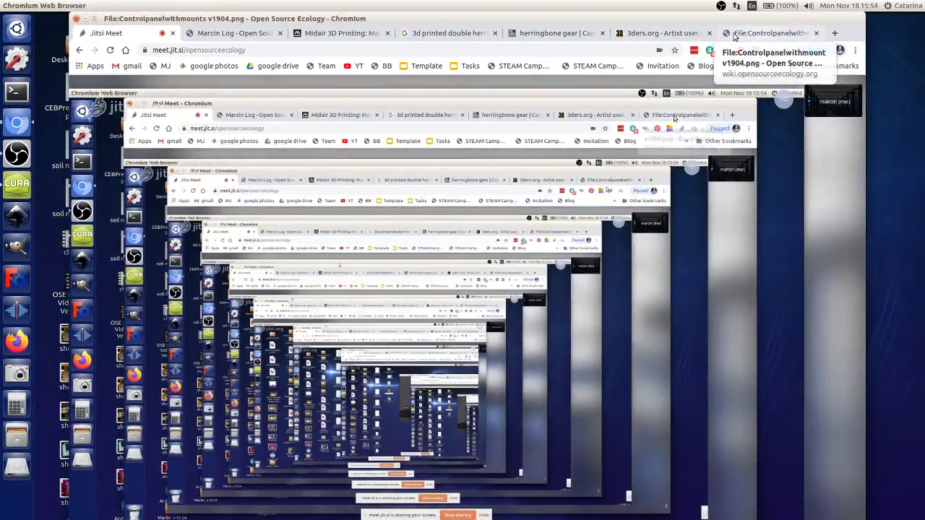
# Step: Go to the 3D Printer Critical Path wiki page, then the bookmarked developer log
pyautogui.click(770, 33)
pyautogui.click(269, 49)
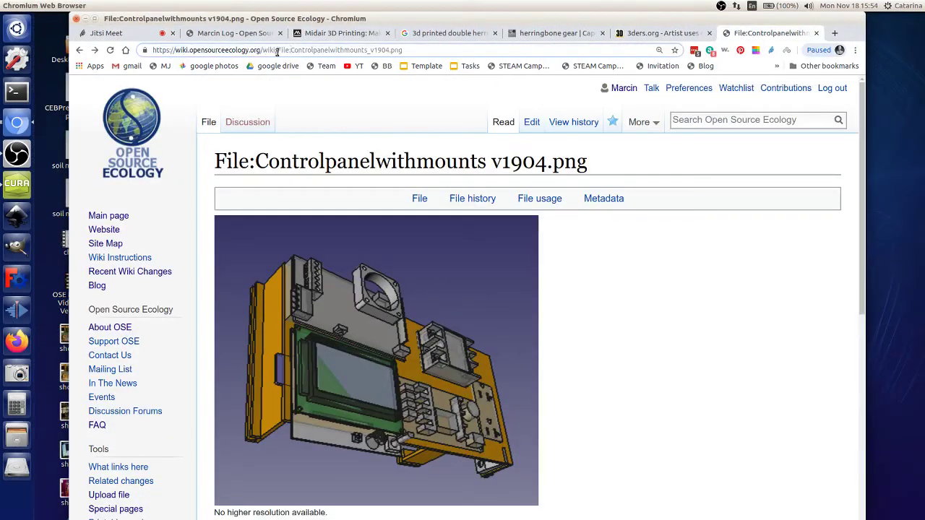
pyautogui.hotkey('shift', 'End')
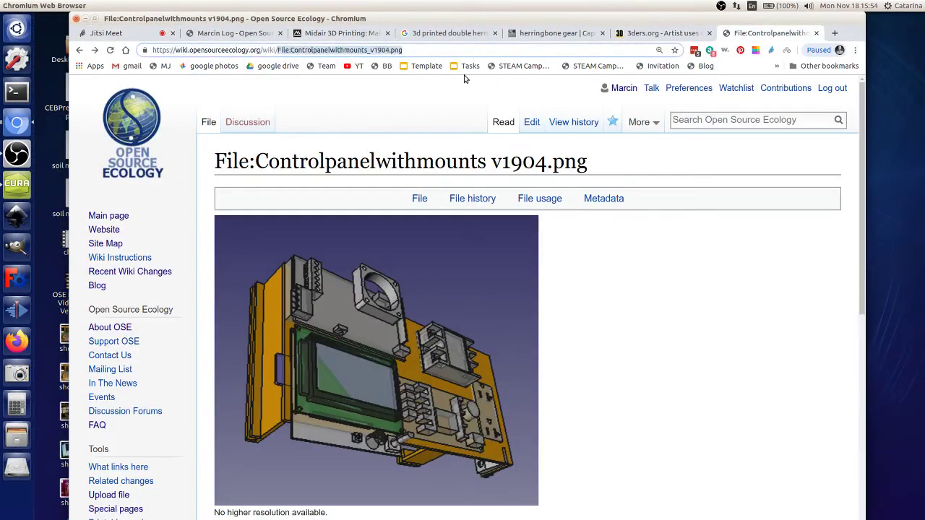
pyautogui.write('3D')
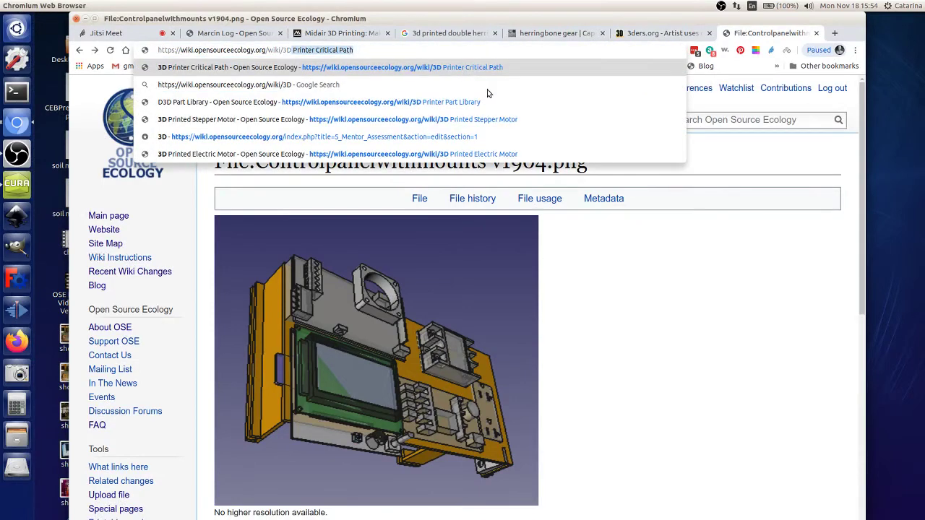
pyautogui.press('Return')
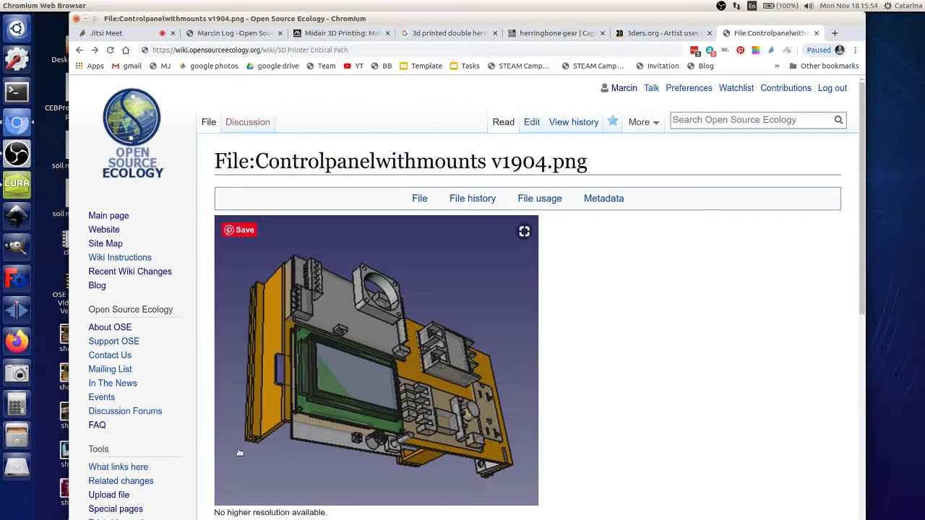
pyautogui.click(159, 69)
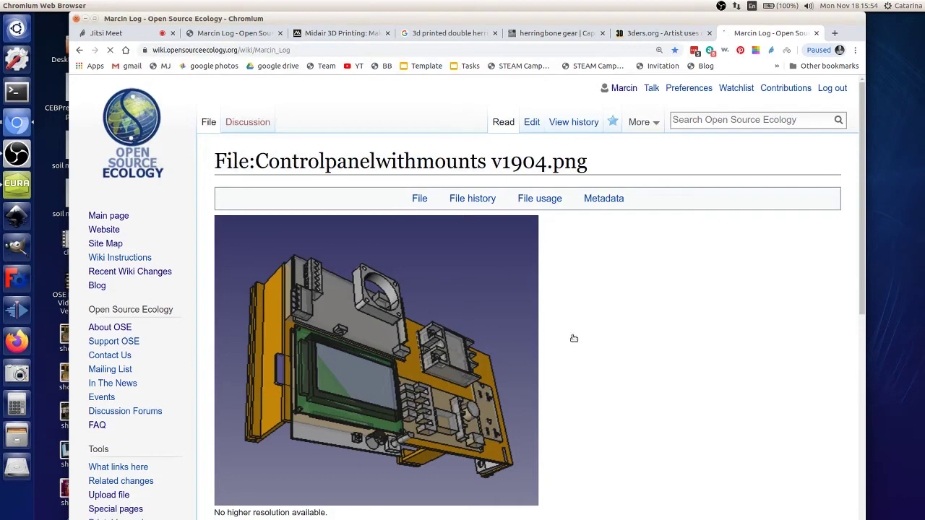
pyautogui.scroll(-5, 531, 408)
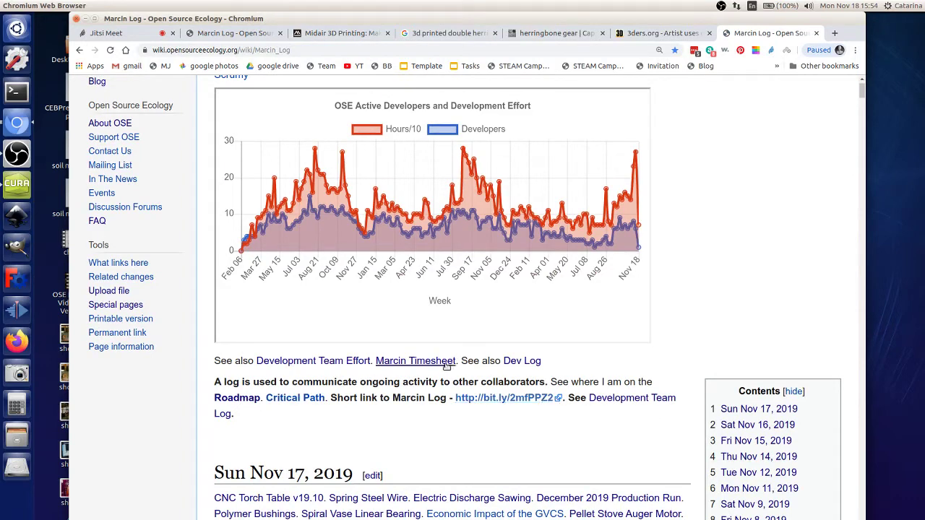
pyautogui.scroll(-3, 368, 445)
# Step: Search the log page for 'corner'
pyautogui.hotkey('ctrl', 'f')
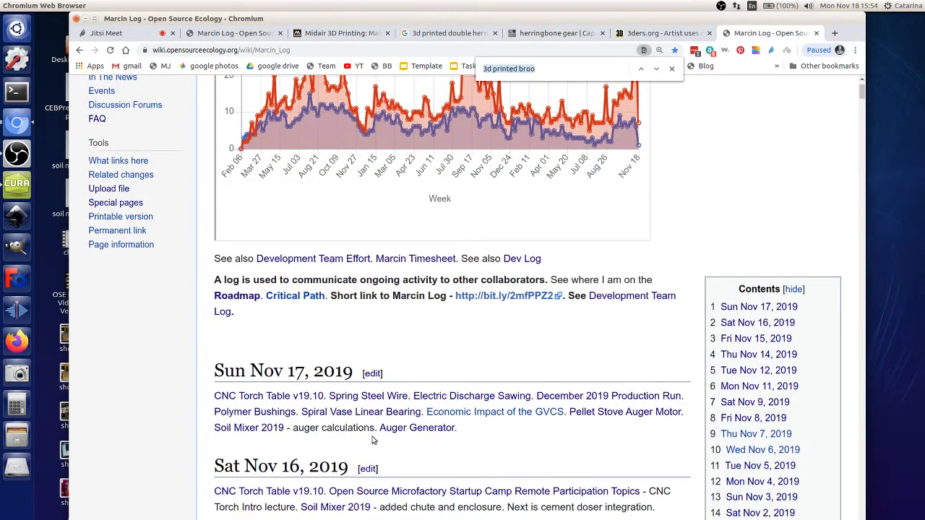
pyautogui.write('a')
pyautogui.press('BackSpace')
pyautogui.write('c')
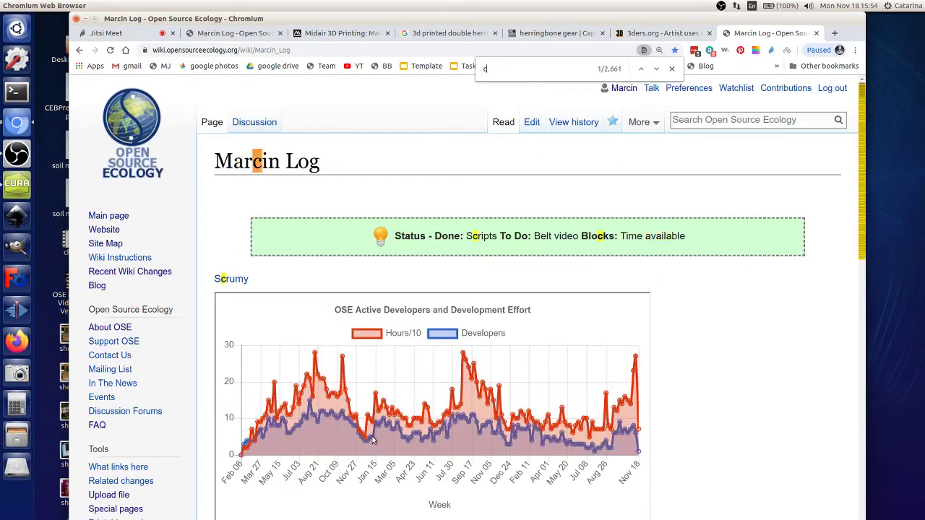
pyautogui.press('BackSpace')
pyautogui.write('corner')
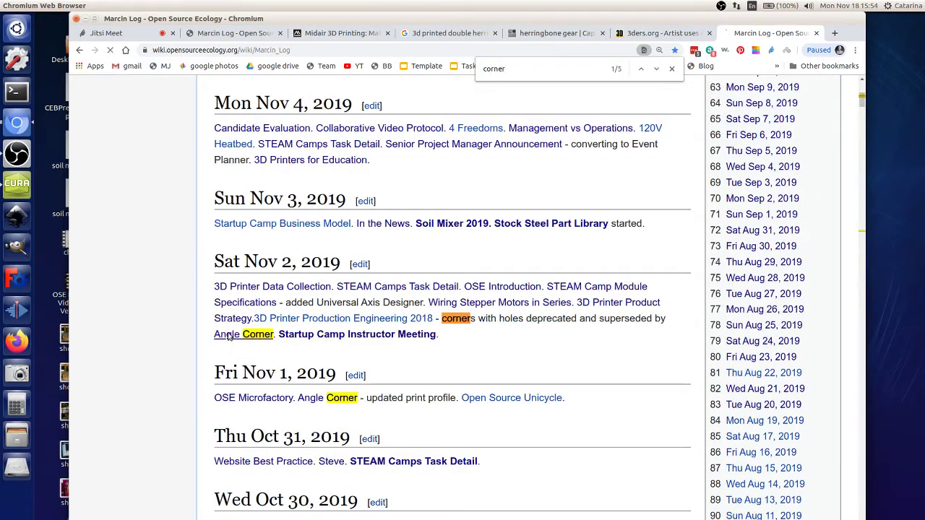
# Step: Follow the Angle Corner link and scroll the Angle Frame Connector page down to the footer
pyautogui.click(241, 337)
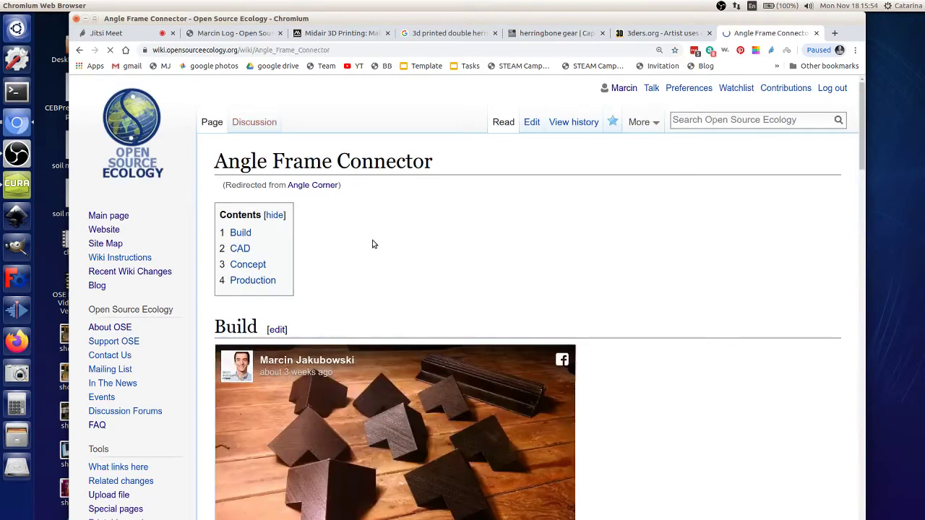
pyautogui.scroll(-3, 350, 371)
pyautogui.scroll(-2, 358, 332)
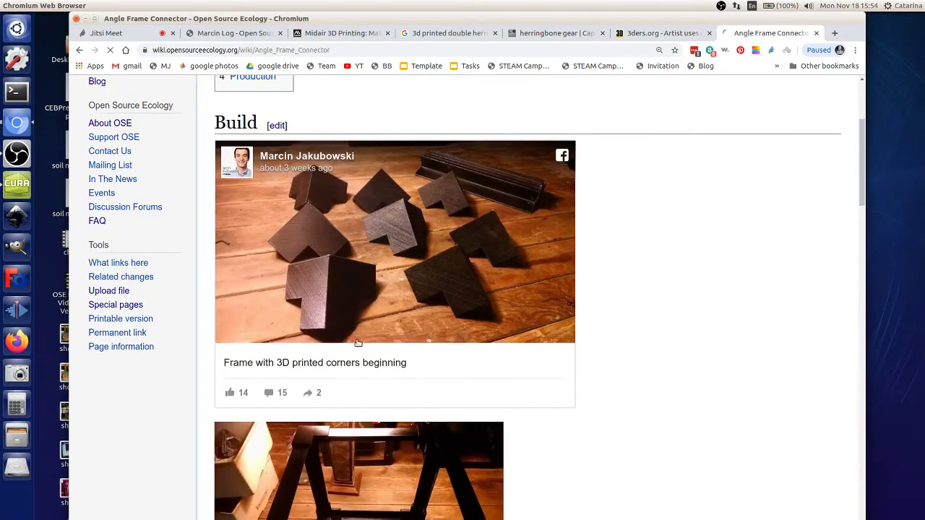
pyautogui.scroll(-2, 361, 327)
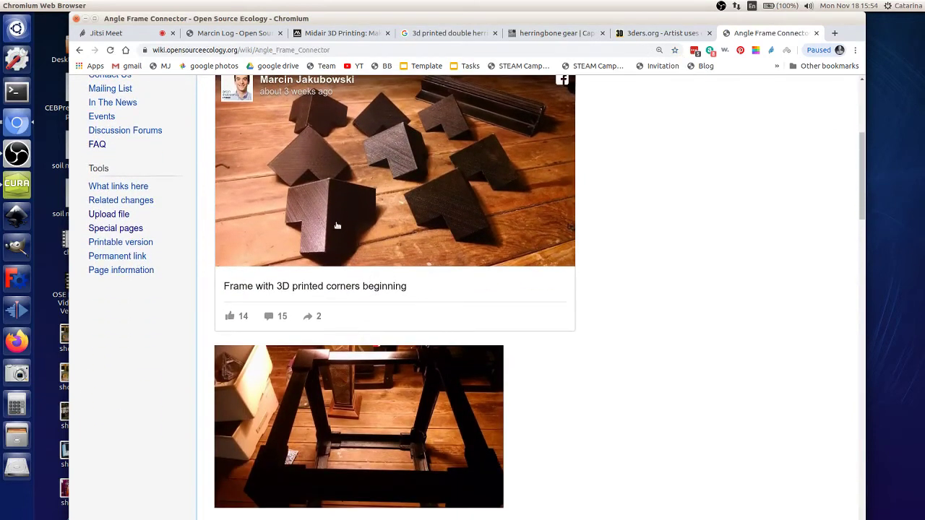
pyautogui.scroll(-15, 345, 222)
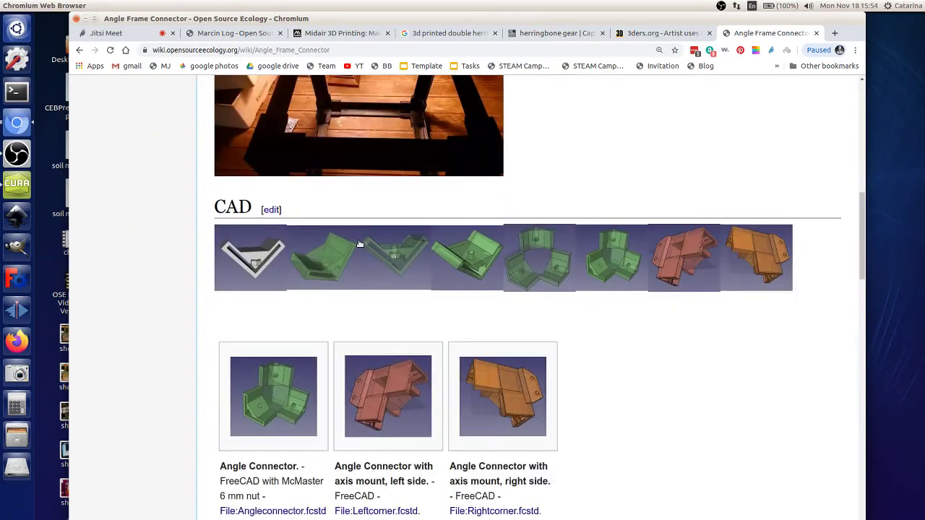
pyautogui.scroll(-12, 434, 318)
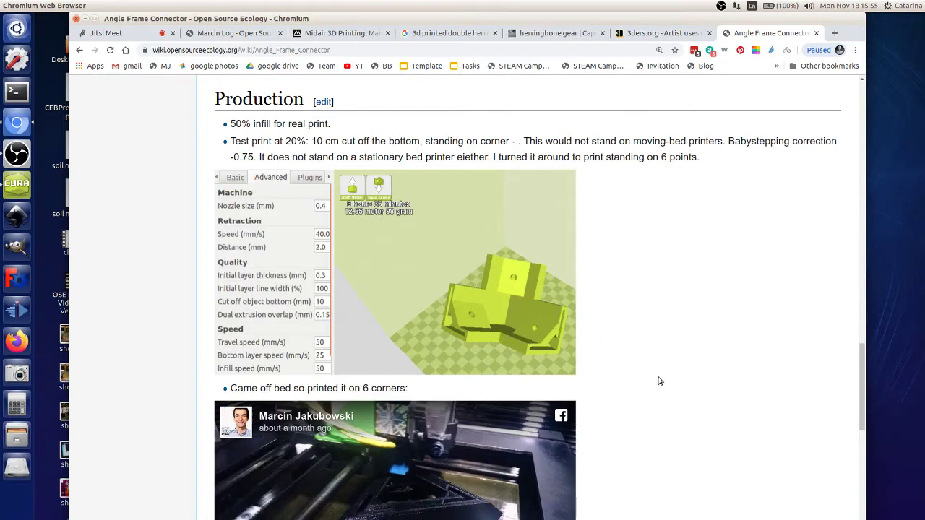
pyautogui.scroll(-3, 470, 340)
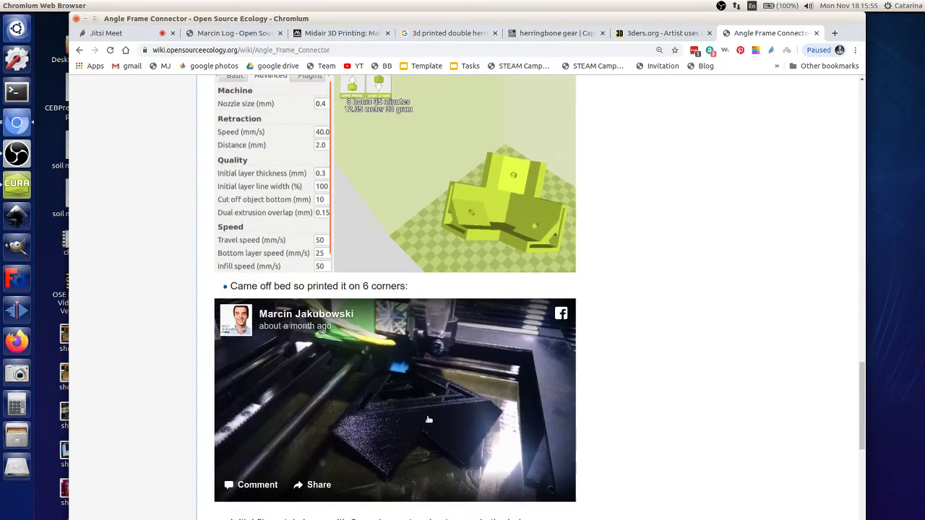
pyautogui.scroll(-5, 428, 420)
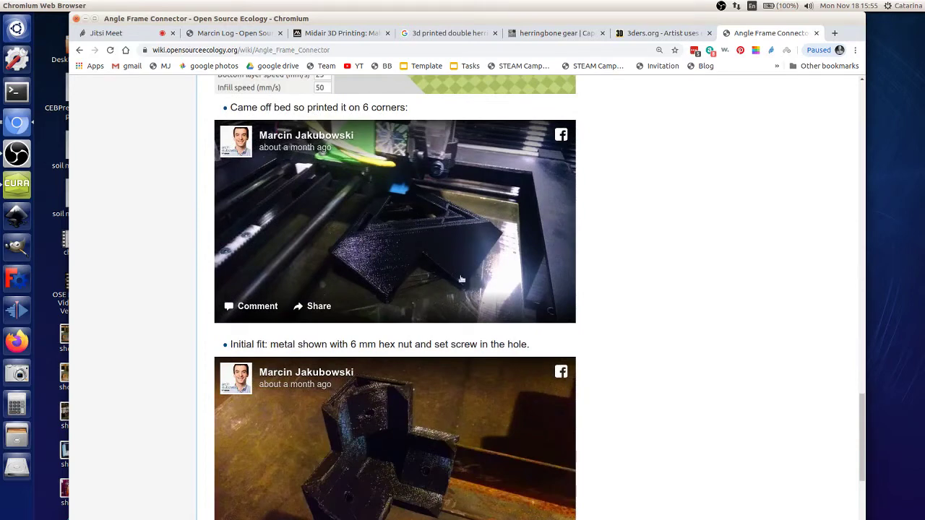
pyautogui.scroll(-10, 433, 285)
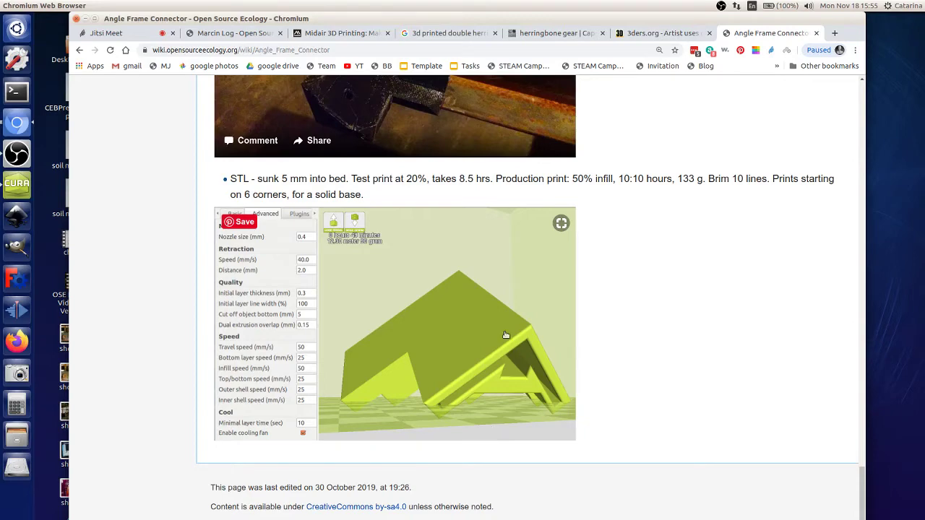
# Step: In Cura's expert configuration, turn on spiralizing the outer contour
pyautogui.click(17, 183)
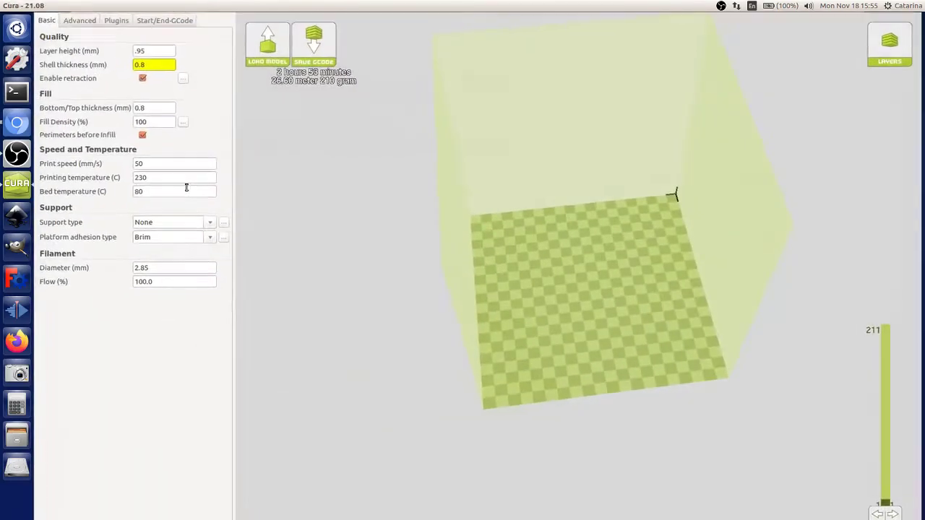
pyautogui.click(120, 6)
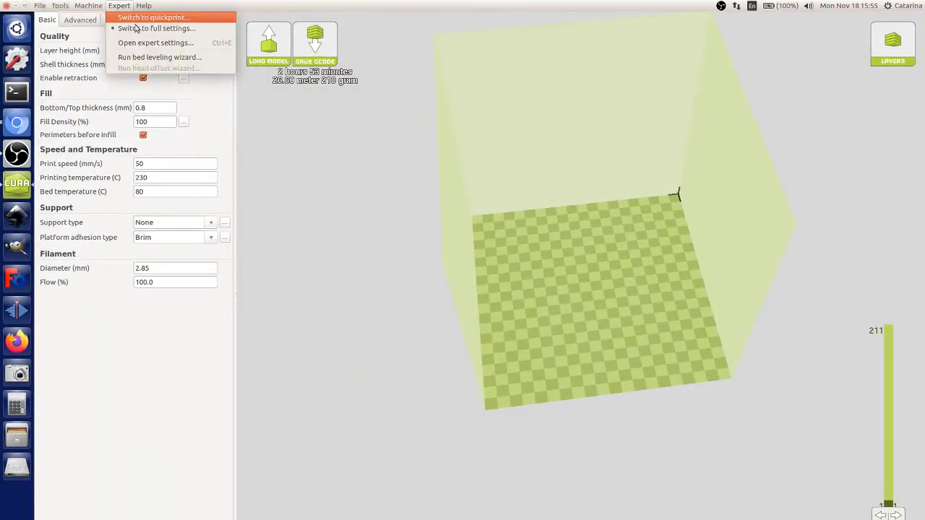
pyautogui.click(152, 43)
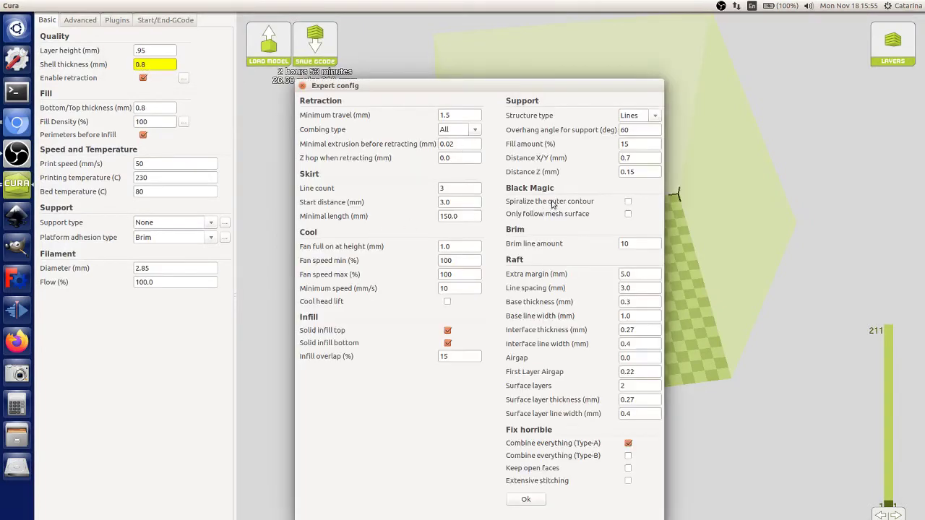
pyautogui.click(627, 202)
pyautogui.click(527, 499)
# Step: Show the sliced spiral up to layer 65 and unmaximize the Cura window
pyautogui.moveTo(879, 465); pyautogui.dragTo(886, 504)
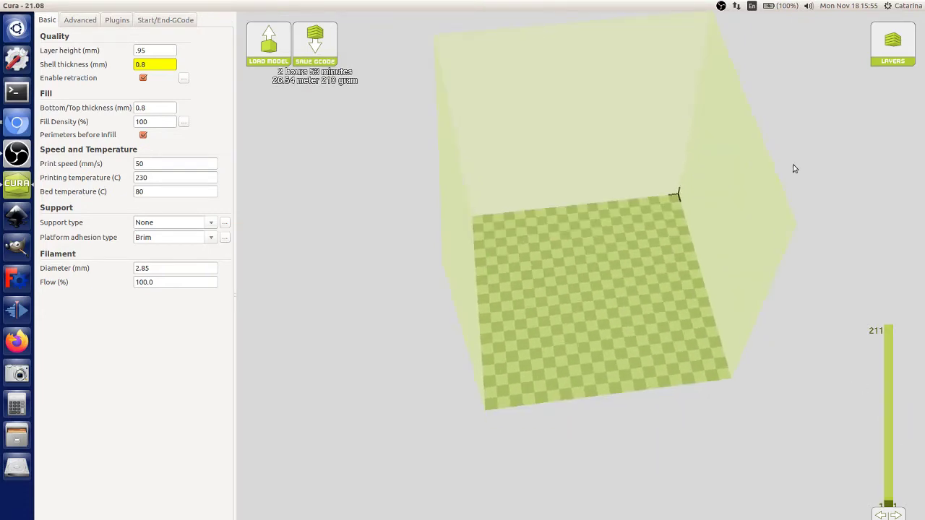
pyautogui.click(900, 45)
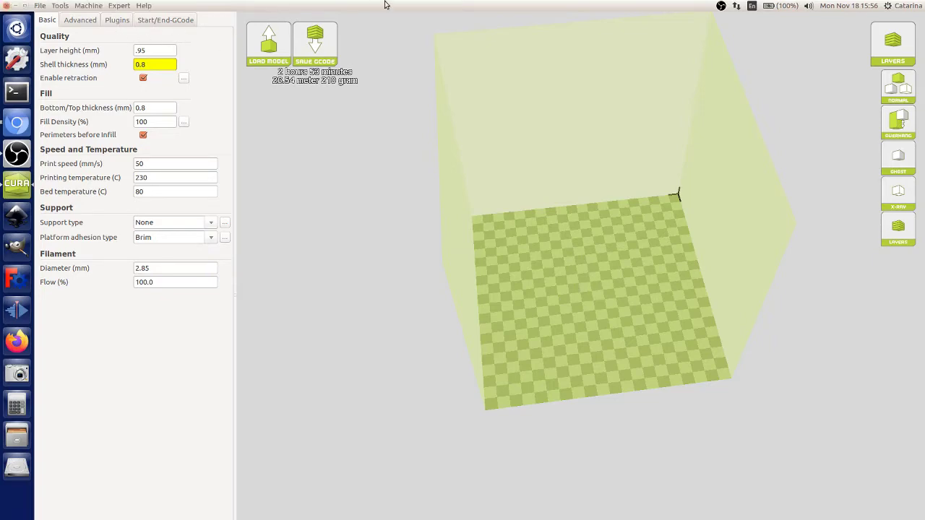
pyautogui.doubleClick(407, 4)
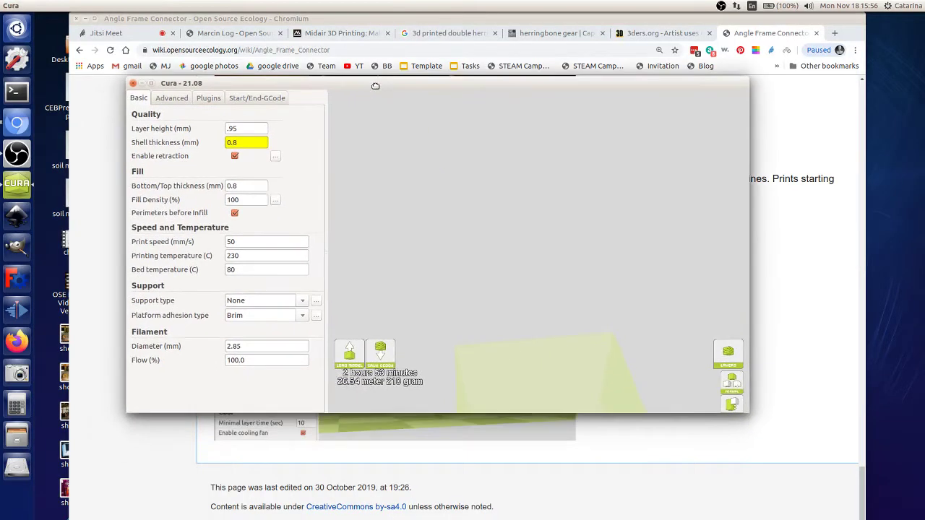
# Step: Open the wiki log bookmark, then Recent Changes, then the Upload log
pyautogui.click(419, 30)
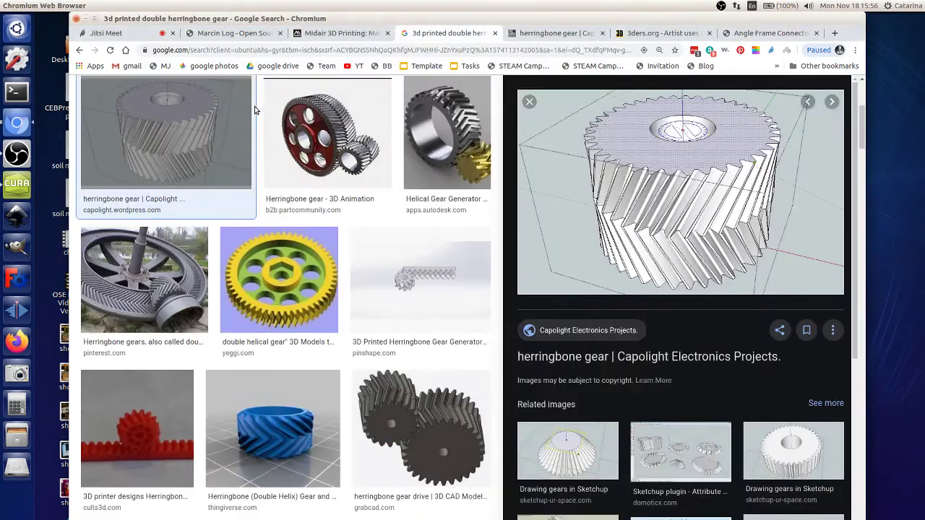
pyautogui.click(166, 67)
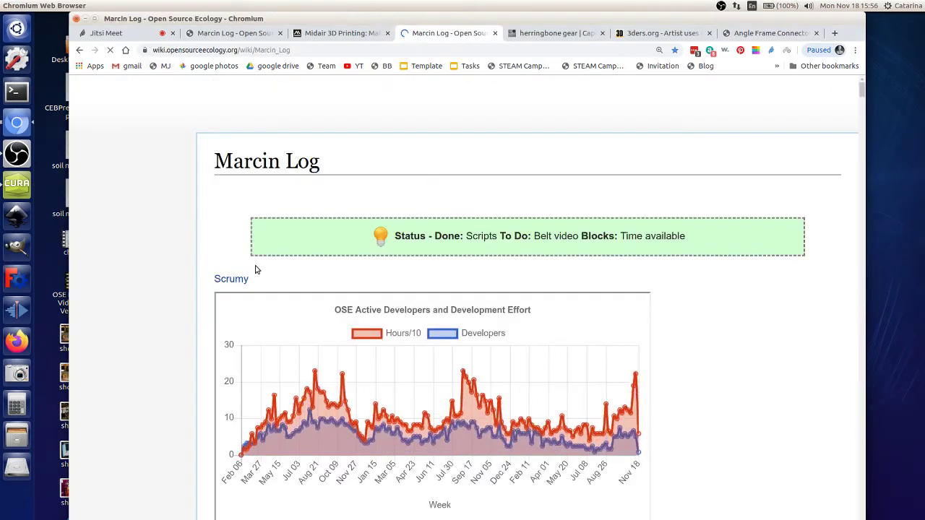
pyautogui.scroll(-4, 174, 295)
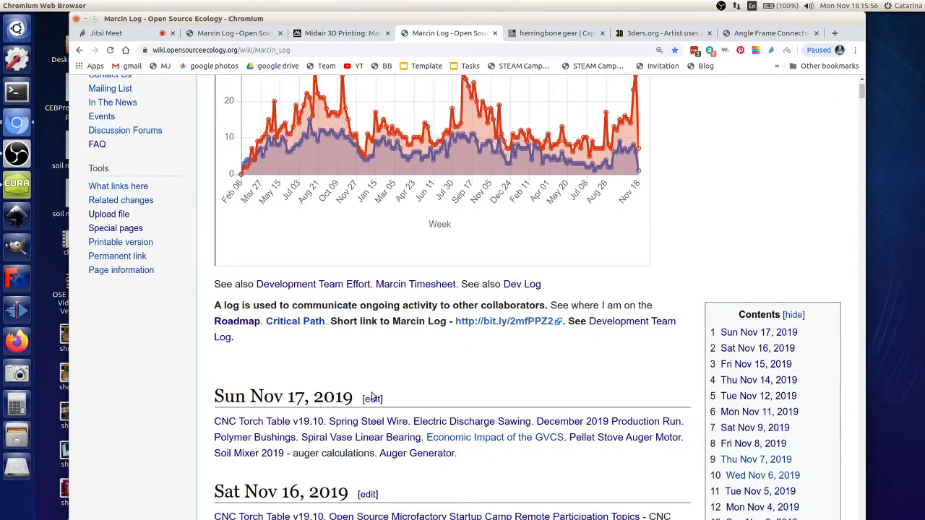
pyautogui.scroll(3, 332, 381)
pyautogui.click(133, 221)
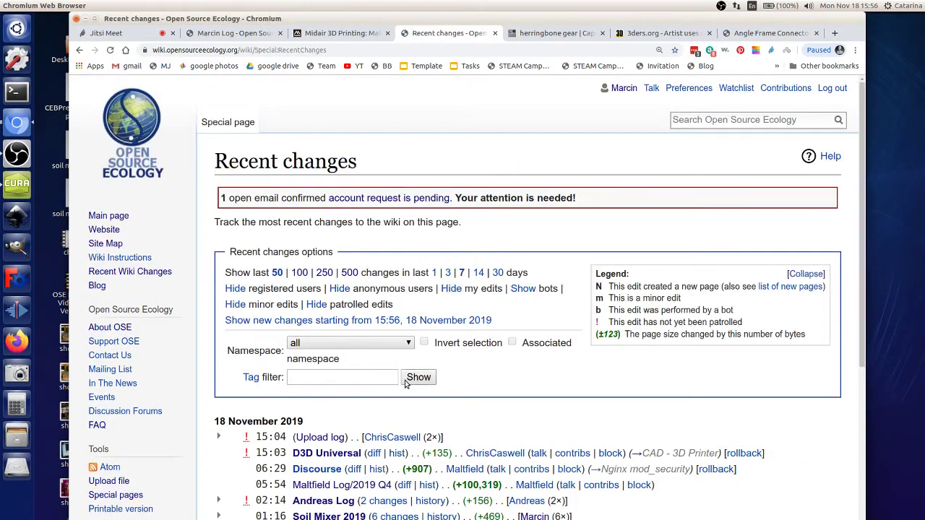
pyautogui.click(329, 438)
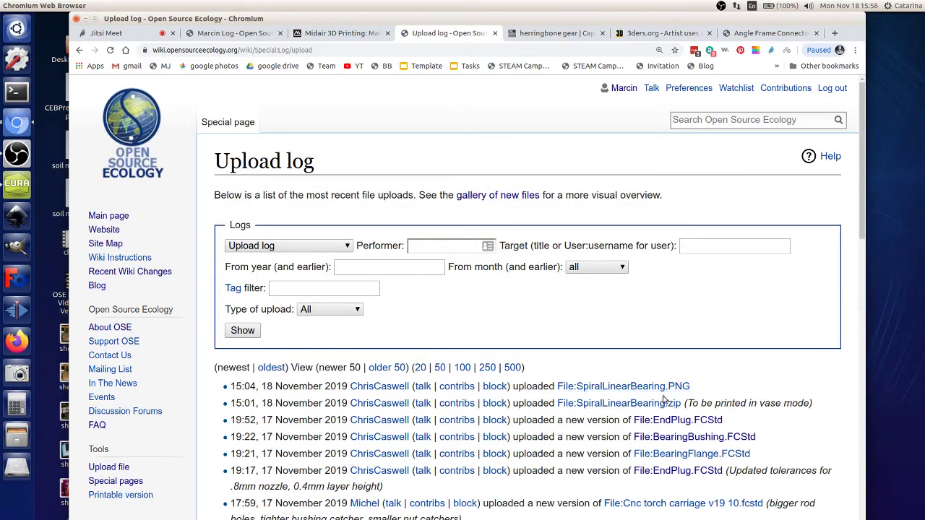
# Step: Open the SpiralLinearBearing.PNG file page and scroll through its details
pyautogui.click(667, 388)
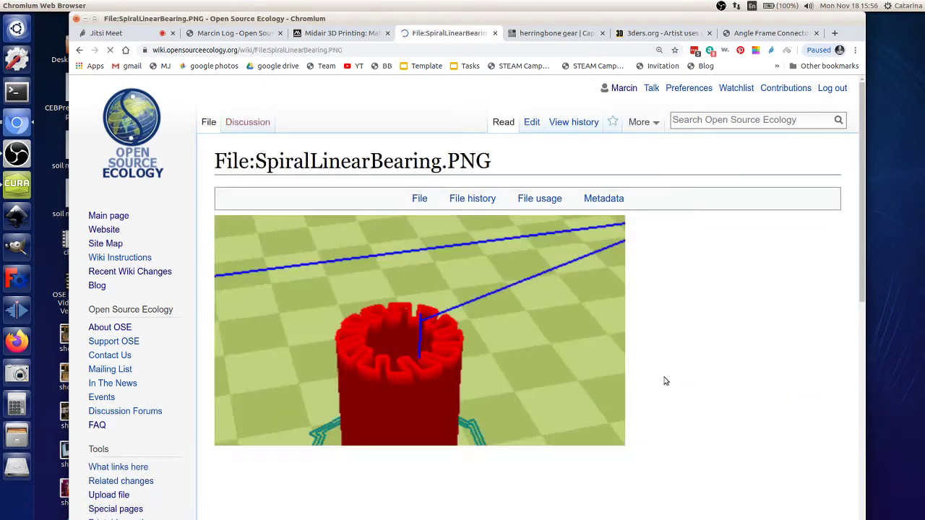
pyautogui.scroll(-1, 392, 391)
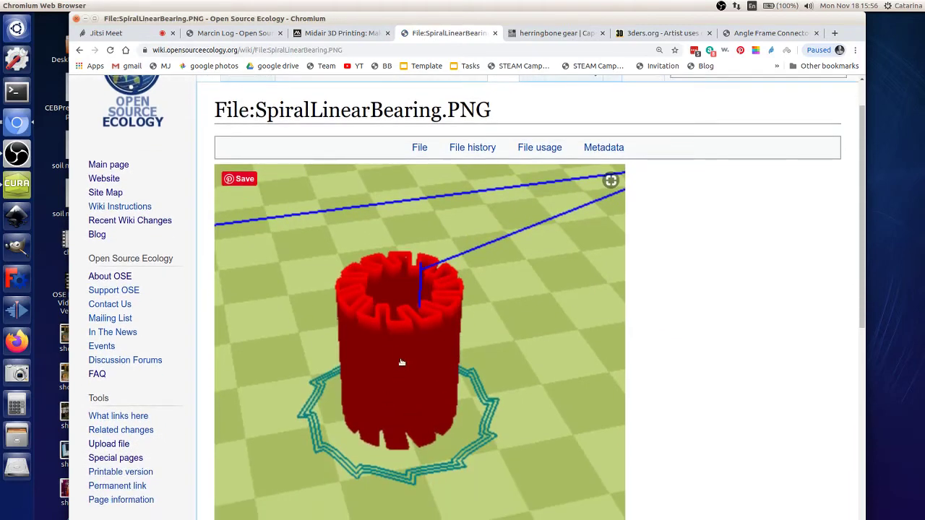
pyautogui.scroll(-1, 406, 347)
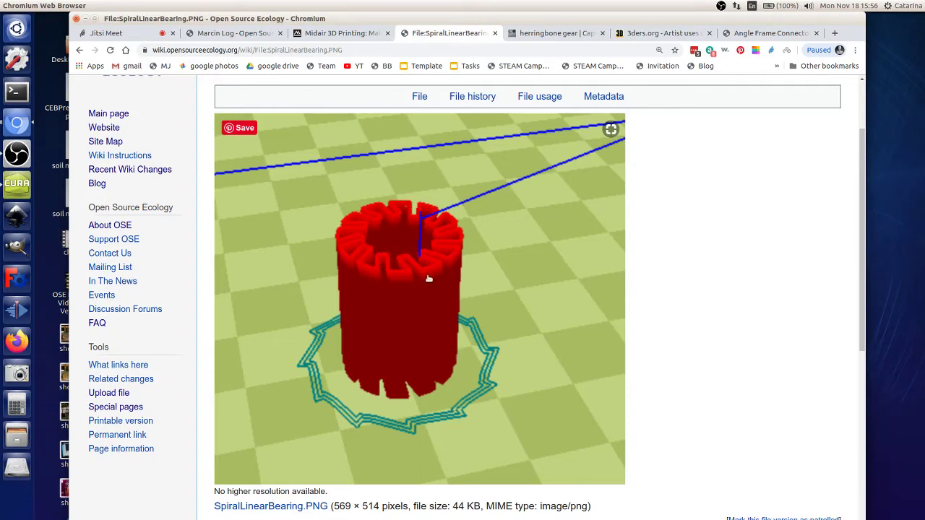
pyautogui.scroll(-2, 368, 277)
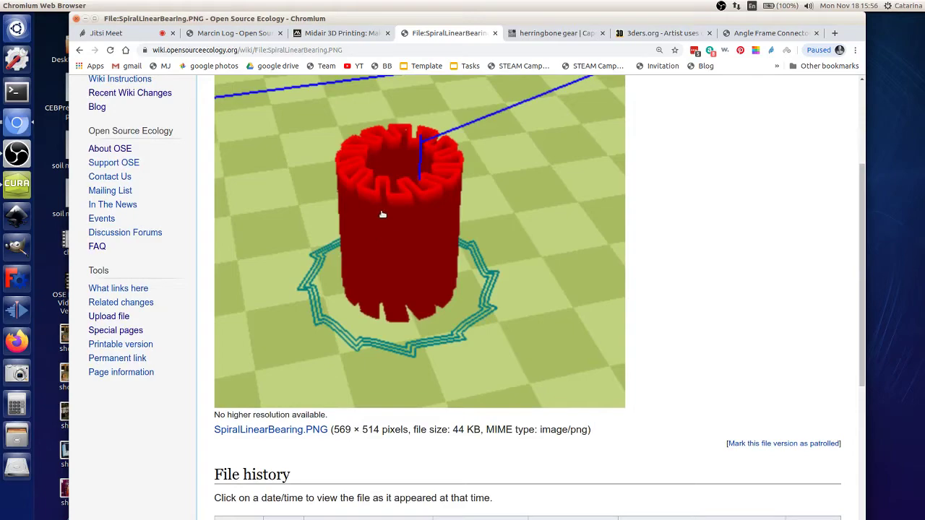
pyautogui.scroll(-3, 599, 431)
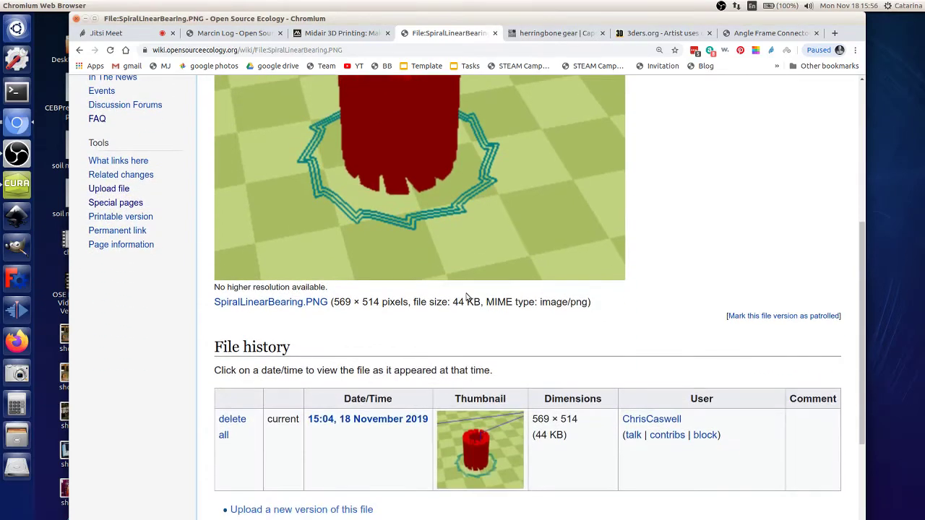
pyautogui.scroll(-5, 477, 311)
pyautogui.scroll(8, 491, 331)
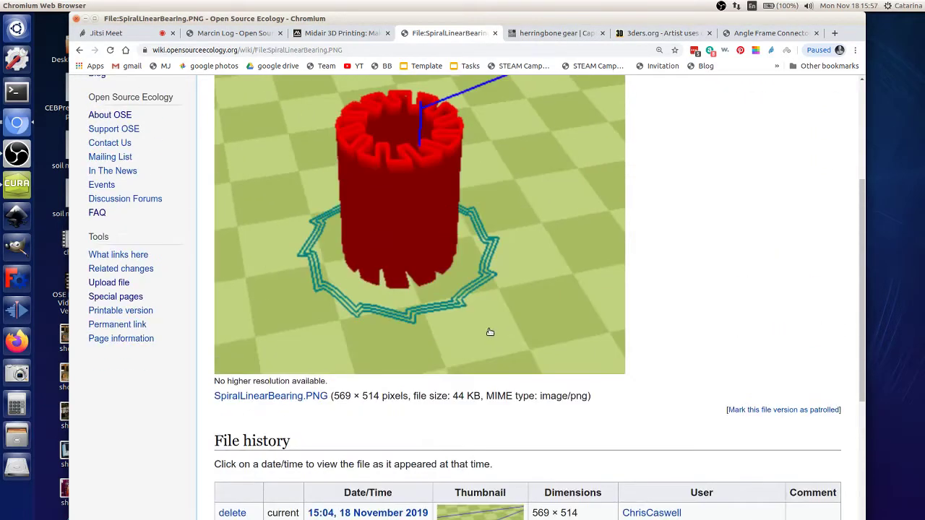
pyautogui.scroll(4, 490, 331)
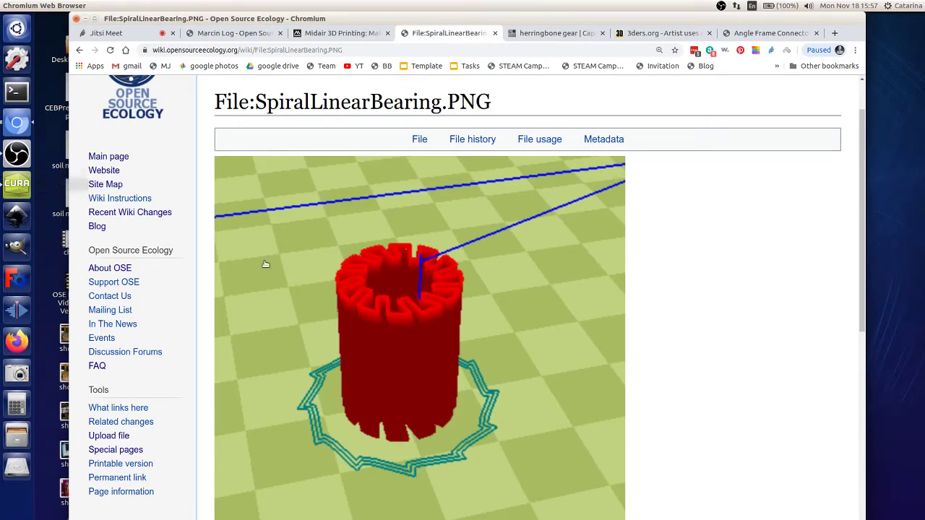
# Step: Follow the image's D3D Universal usage link and open File:SpiralLinearBearing.zip from its gallery
pyautogui.click(13, 183)
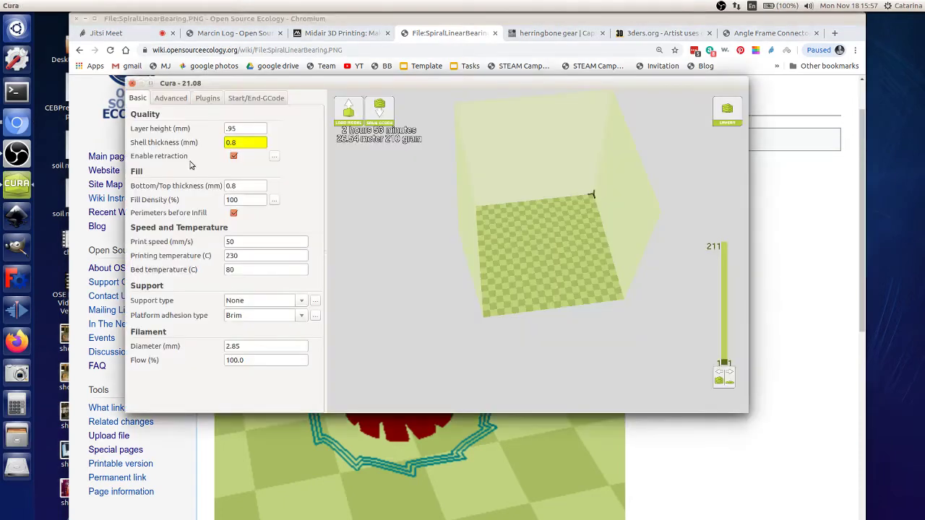
pyautogui.click(727, 497)
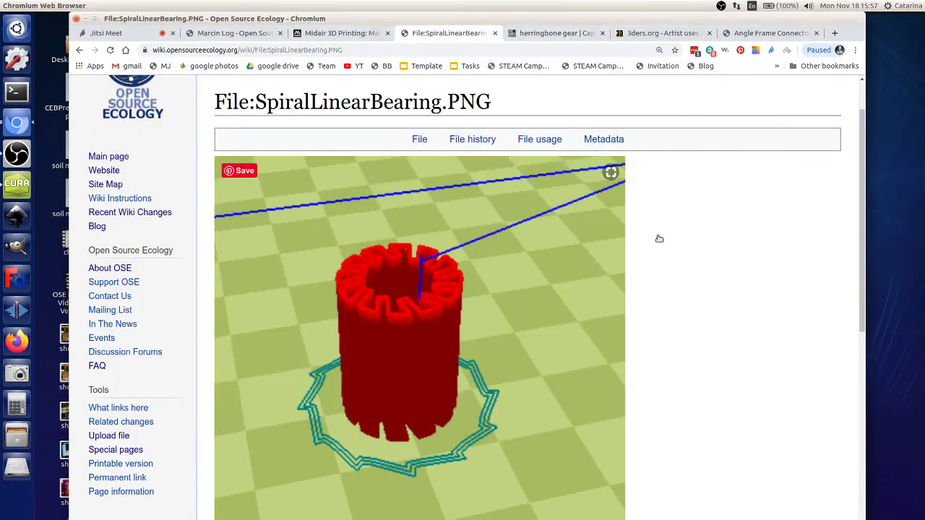
pyautogui.scroll(-5, 490, 314)
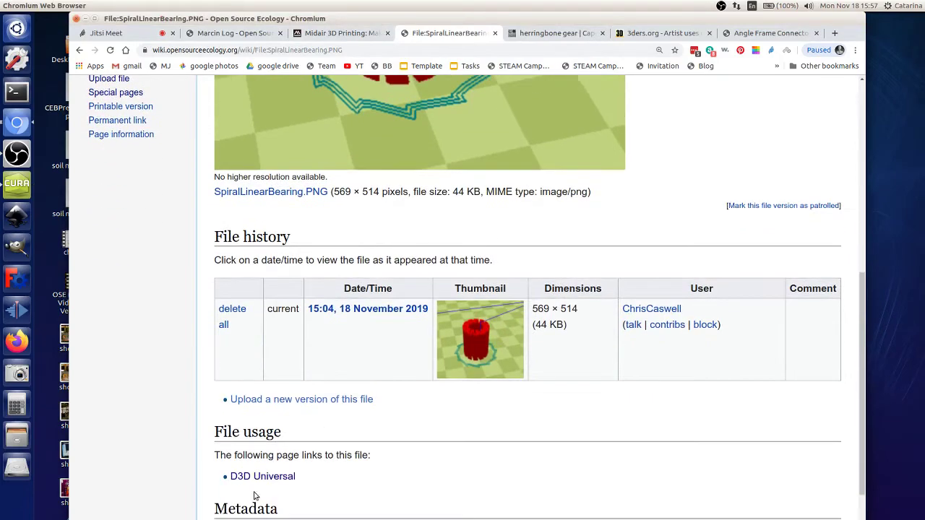
pyautogui.click(282, 474)
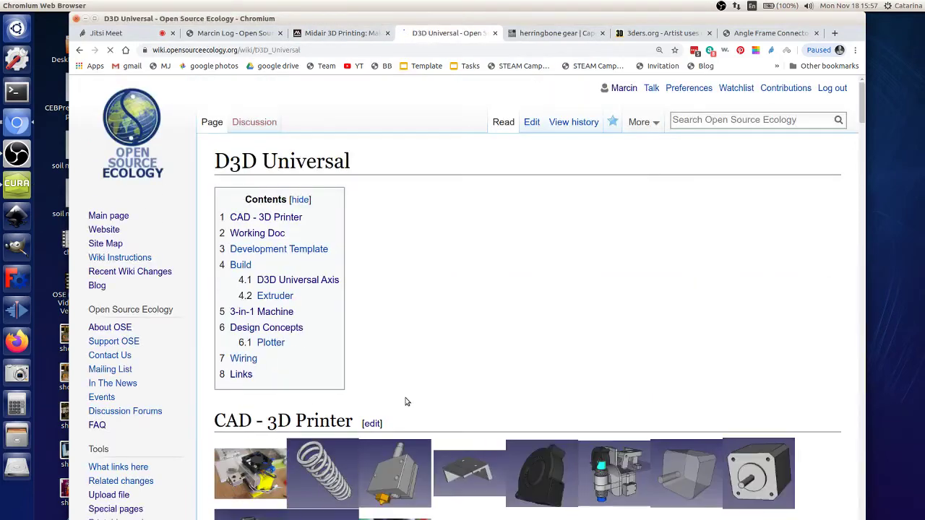
pyautogui.scroll(-10, 405, 402)
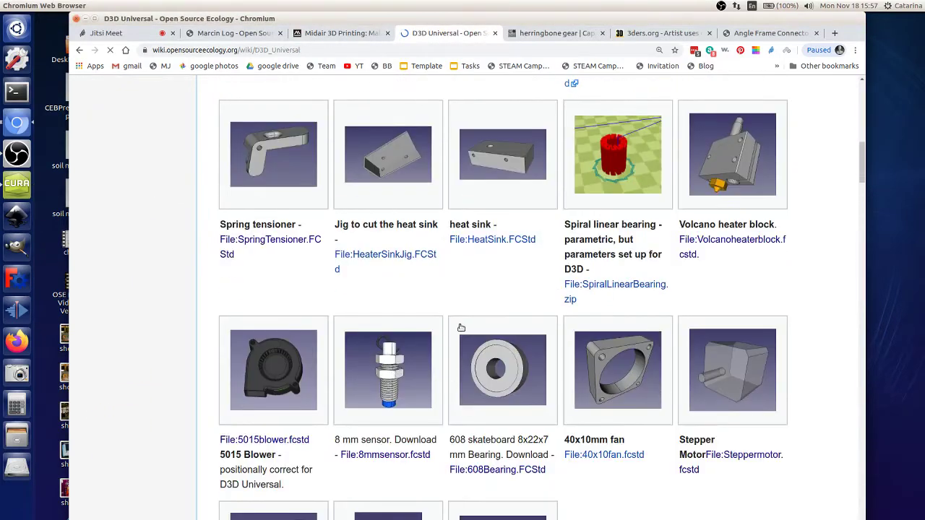
pyautogui.moveTo(595, 226); pyautogui.dragTo(599, 241)
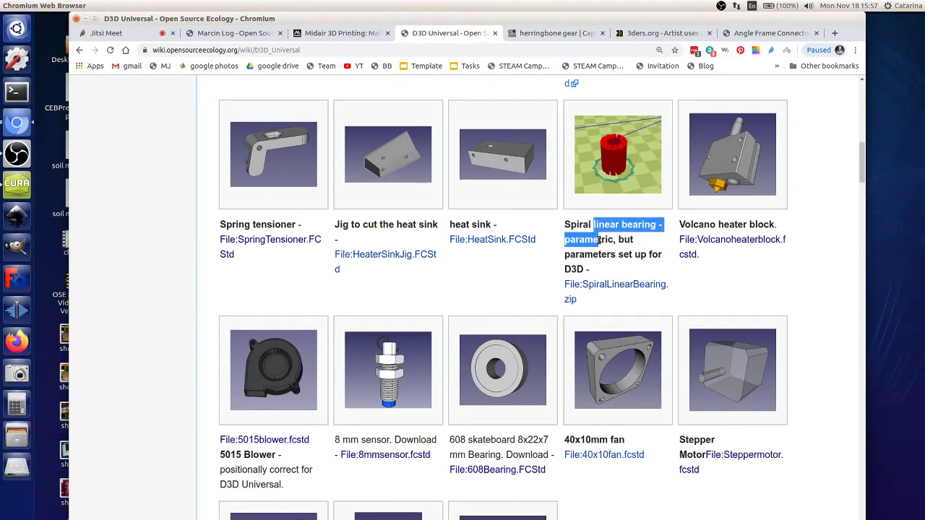
pyautogui.click(607, 284)
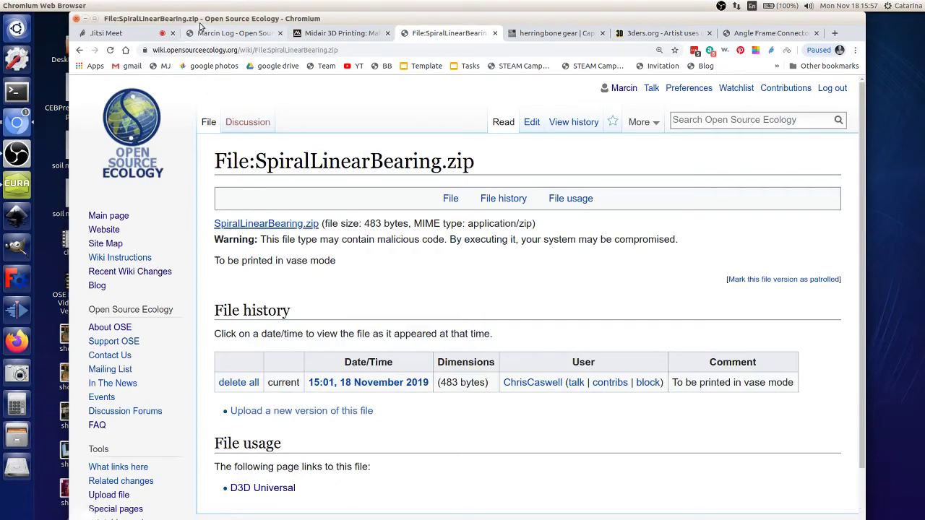
# Step: Extract SpiralLinearBearing.zip onto the desktop and open SpiralLinearBearing.scad in OpenSCAD
pyautogui.moveTo(200, 29); pyautogui.dragTo(603, 29)
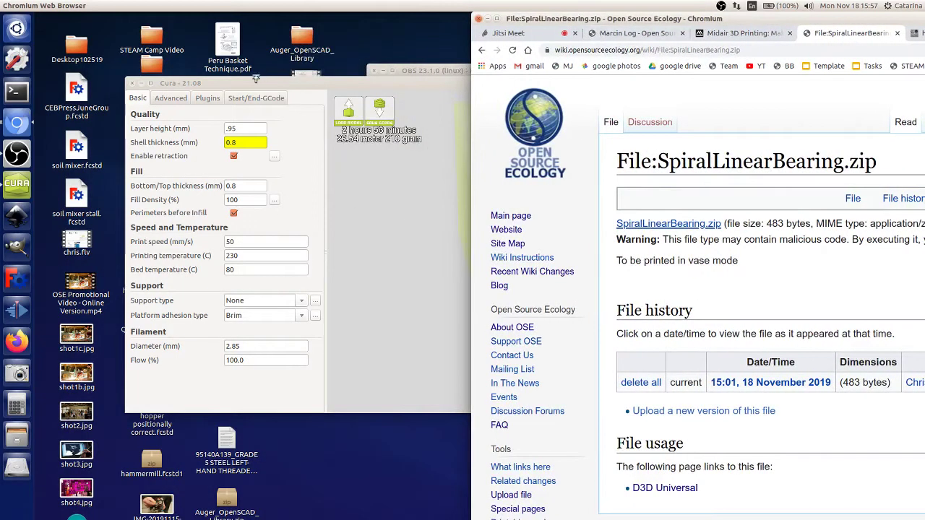
pyautogui.moveTo(267, 85); pyautogui.dragTo(654, 180)
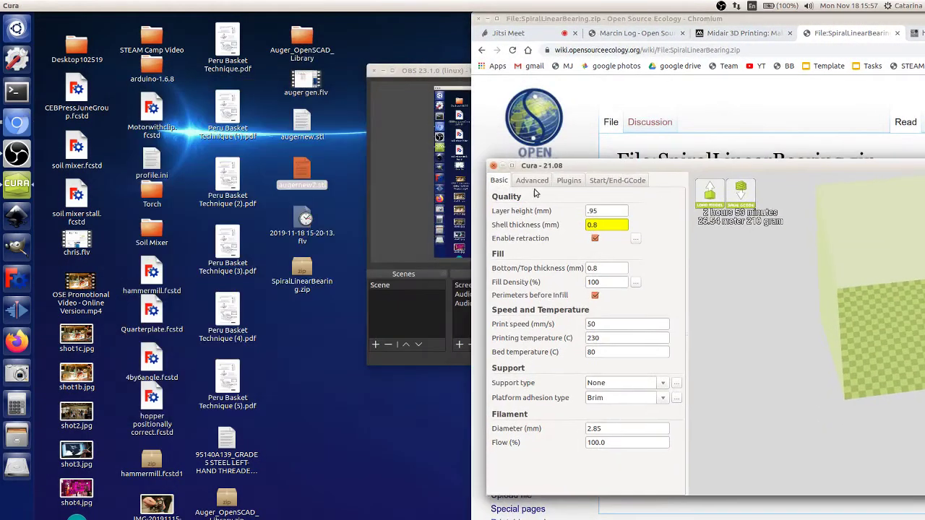
pyautogui.rightClick(304, 268)
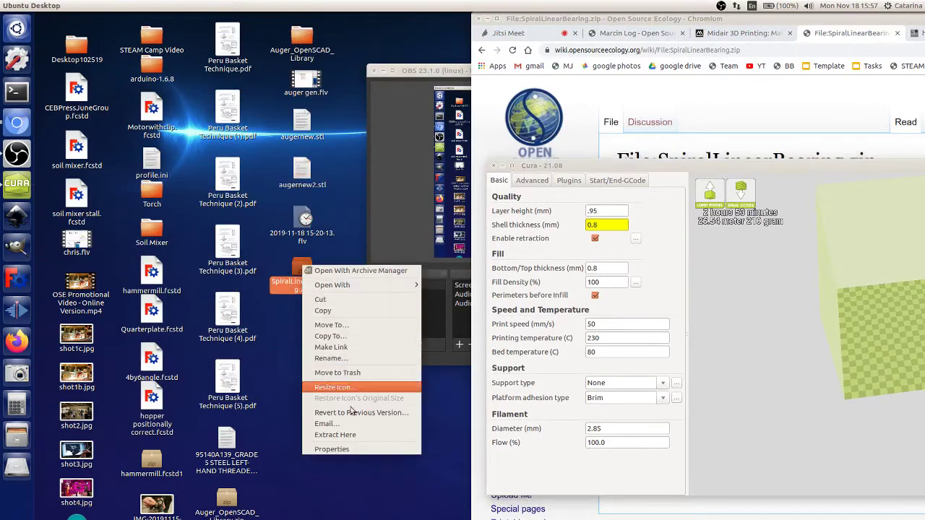
pyautogui.click(344, 434)
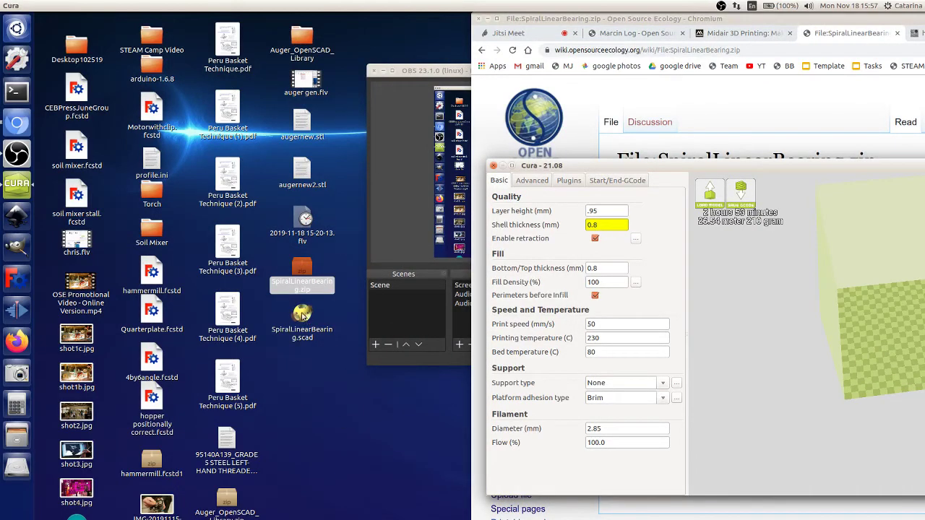
pyautogui.click(302, 315)
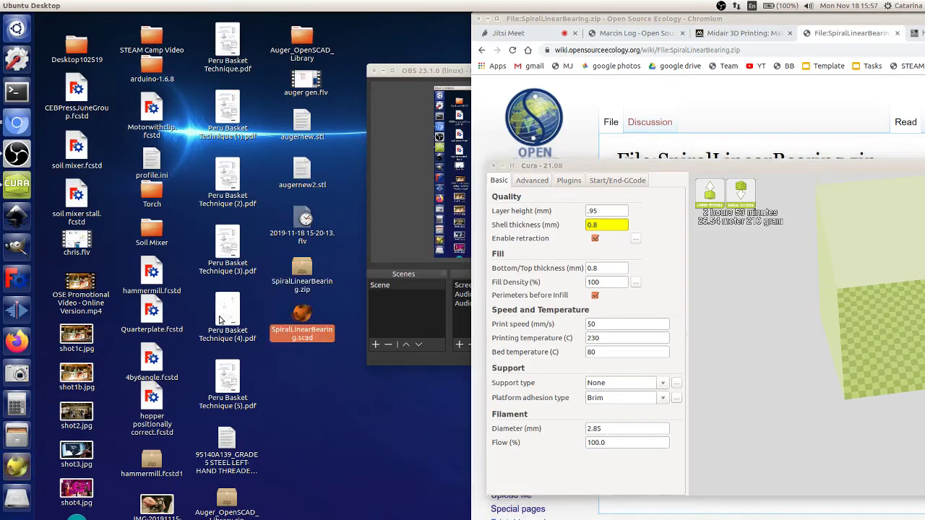
pyautogui.press('Return')
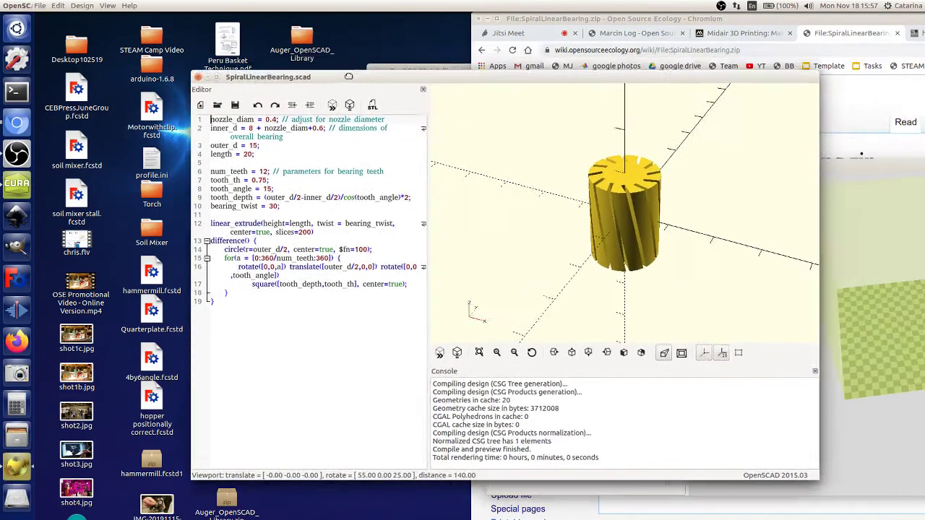
# Step: Render the twisted 12-tooth bearing (51452 facets) and export it to the Desktop as SpiralLinearBearing.stl
pyautogui.doubleClick(159, 94)
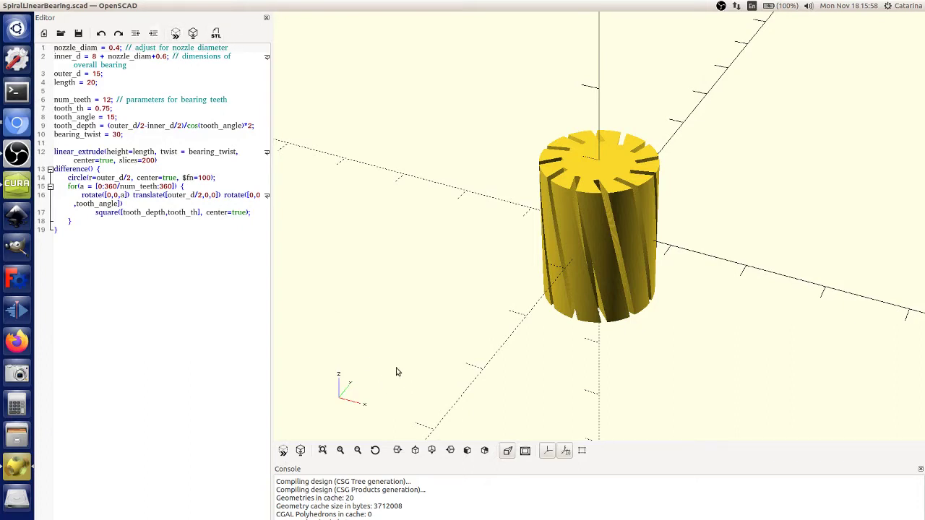
pyautogui.click(194, 34)
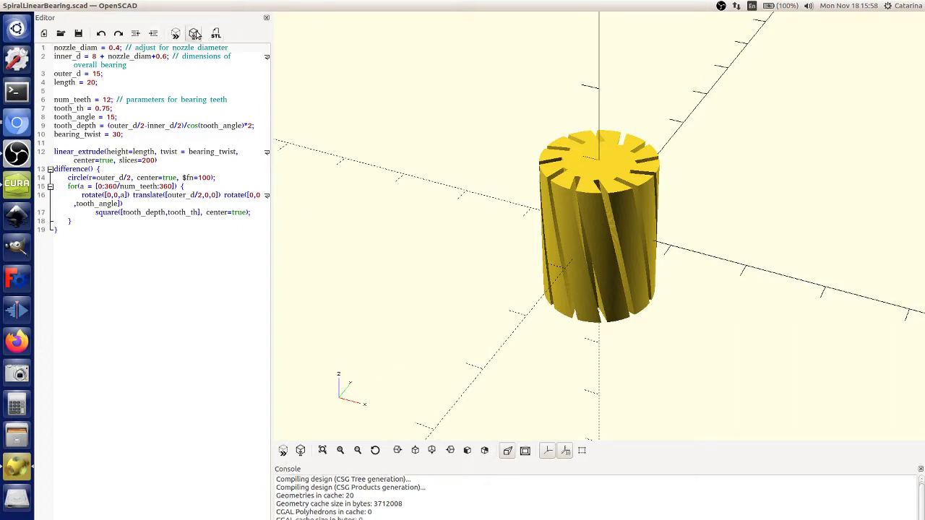
pyautogui.click(216, 34)
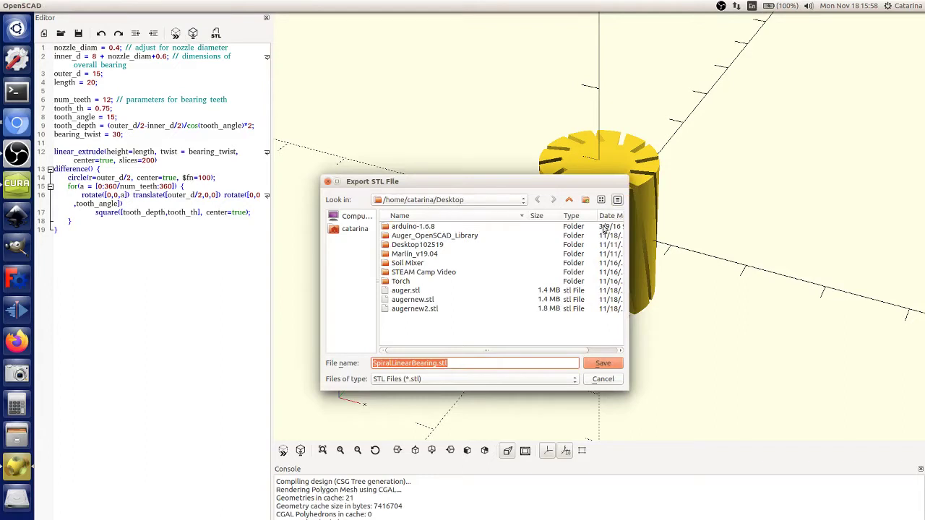
pyautogui.moveTo(586, 183); pyautogui.dragTo(482, 195)
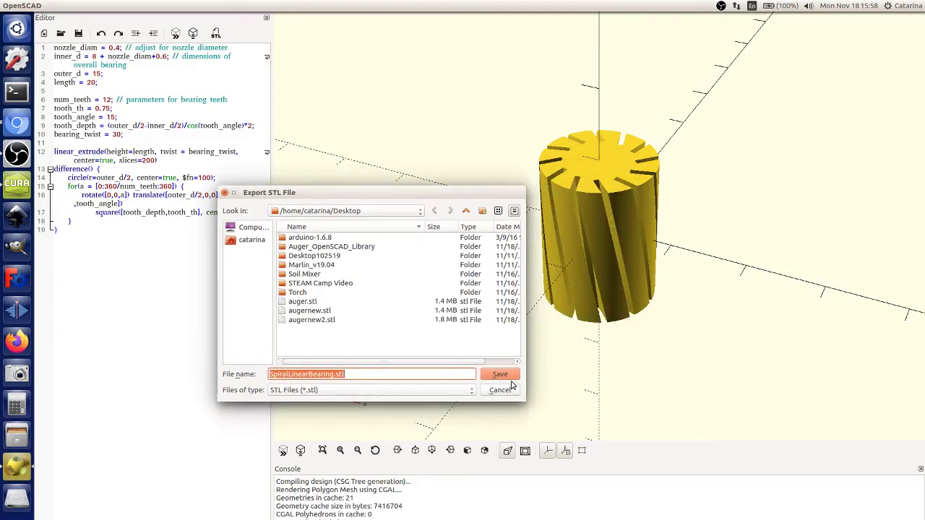
pyautogui.moveTo(472, 192); pyautogui.dragTo(462, 220)
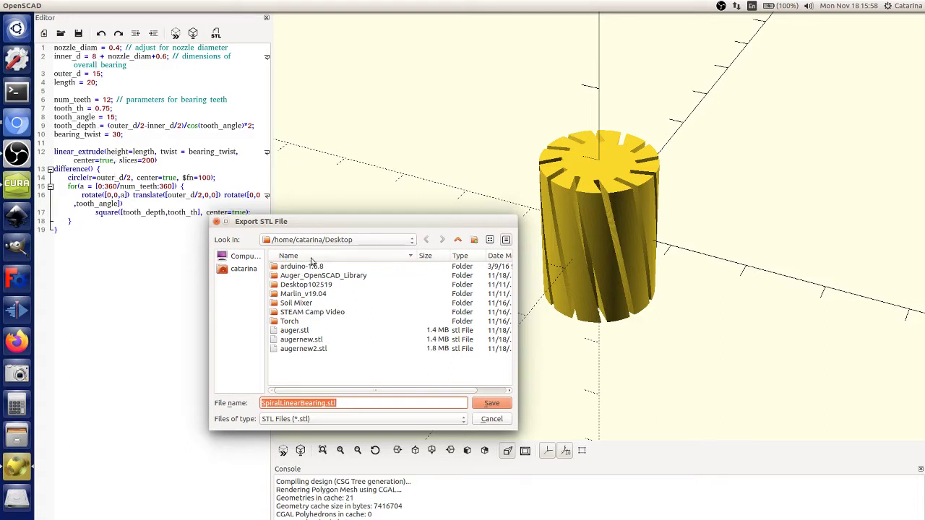
pyautogui.moveTo(483, 221); pyautogui.dragTo(431, 198)
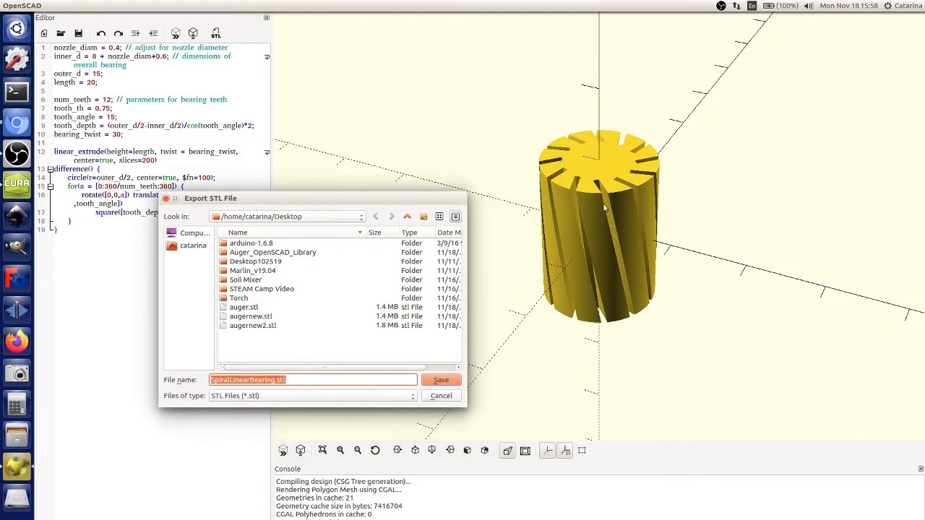
pyautogui.moveTo(374, 195); pyautogui.dragTo(368, 194)
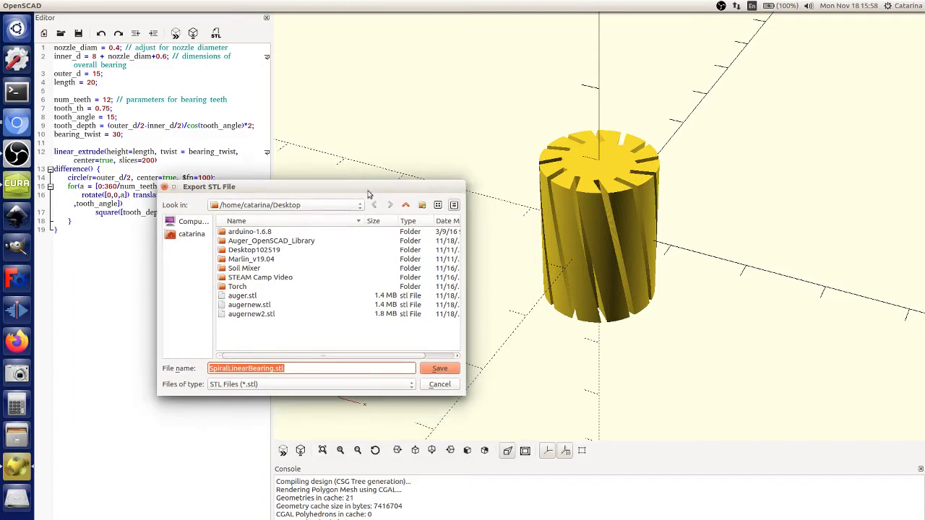
pyautogui.click(439, 369)
pyautogui.doubleClick(182, 8)
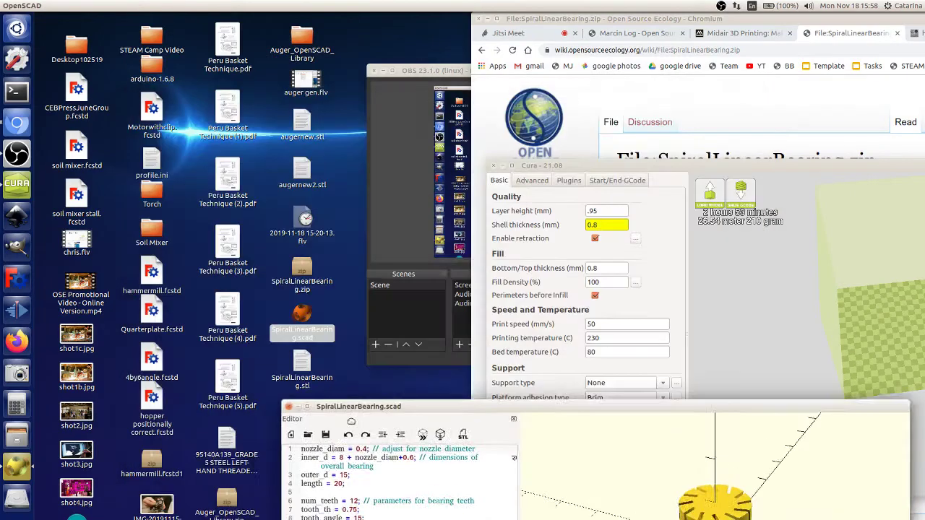
# Step: Load SpiralLinearBearing.stl into Cura and switch to the Normal view mode
pyautogui.moveTo(302, 369); pyautogui.dragTo(915, 359)
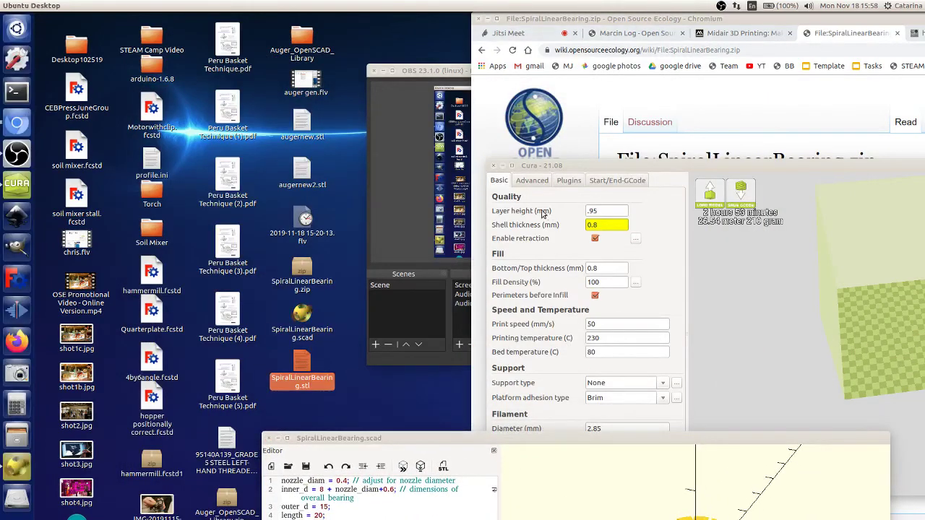
pyautogui.click(511, 166)
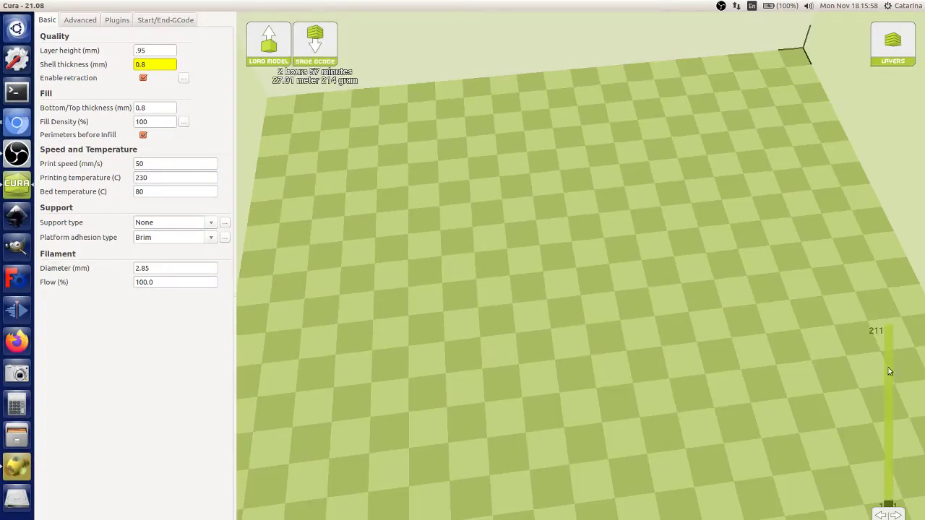
pyautogui.click(891, 63)
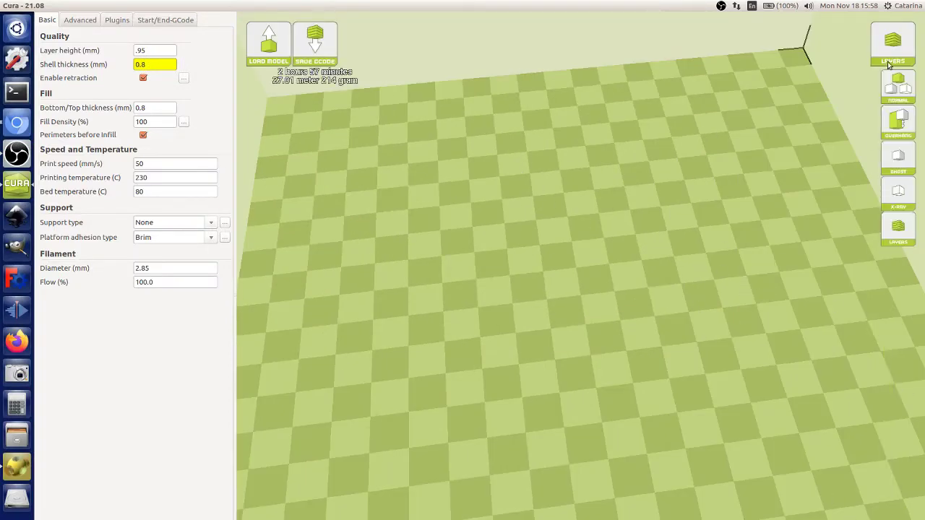
pyautogui.click(896, 84)
# Step: Delete the large old spiral model so only the small bearing remains on the bed
pyautogui.moveTo(693, 405); pyautogui.dragTo(609, 373, button='right')
pyautogui.rightClick(610, 297)
pyautogui.click(630, 315)
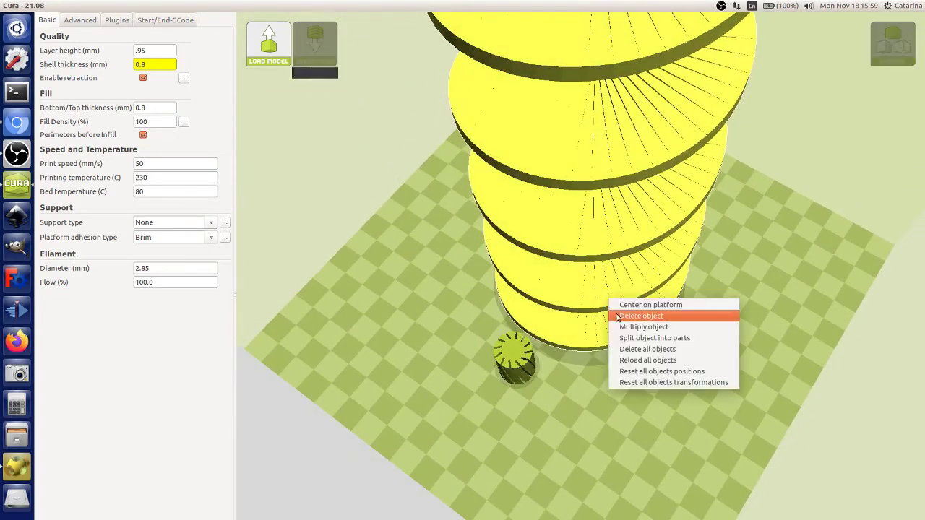
pyautogui.moveTo(448, 495); pyautogui.dragTo(664, 349, button='right')
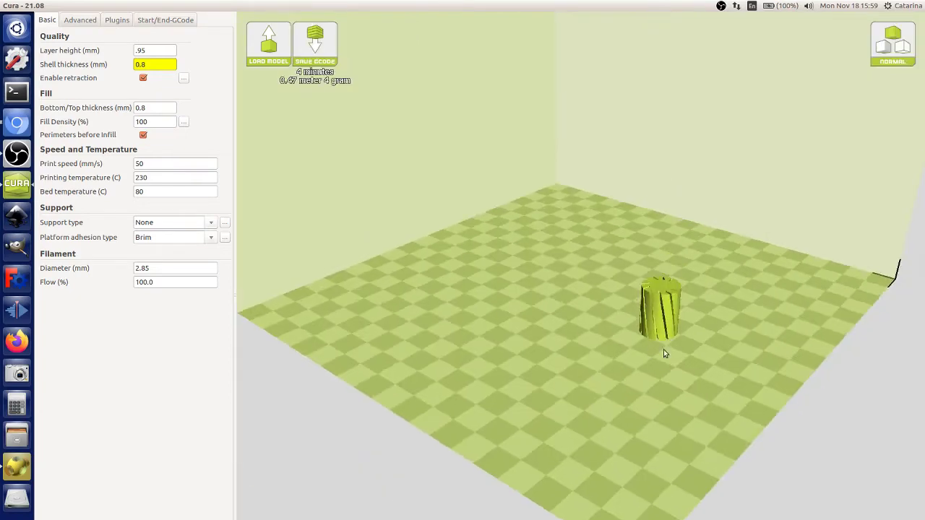
# Step: Set Fill Density to 0% on the Basic tab, cutting the estimate to 3 minutes and 0.30 meter
pyautogui.moveTo(672, 311); pyautogui.dragTo(437, 303, button='right')
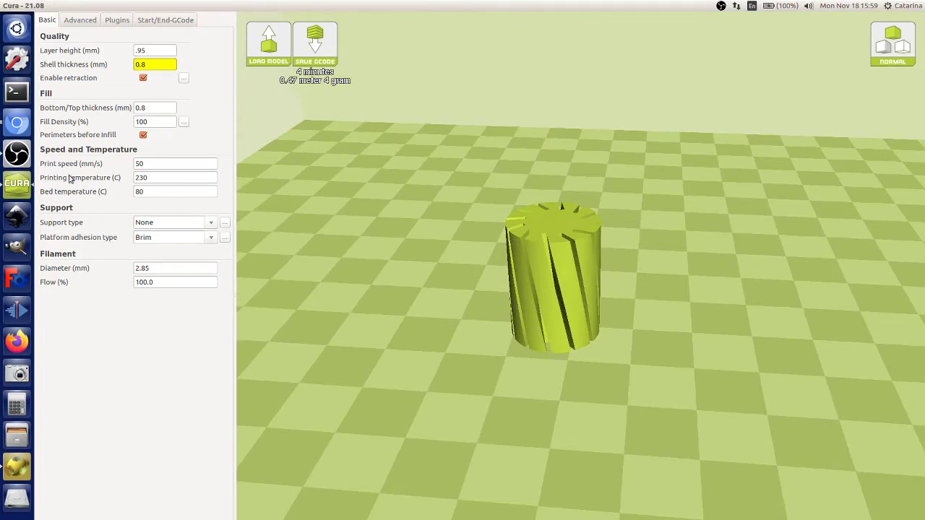
pyautogui.click(76, 19)
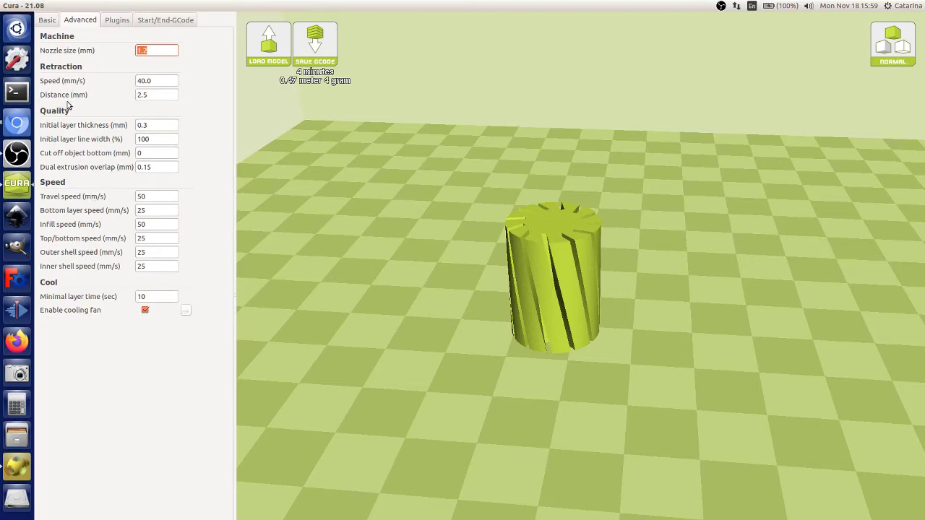
pyautogui.click(46, 20)
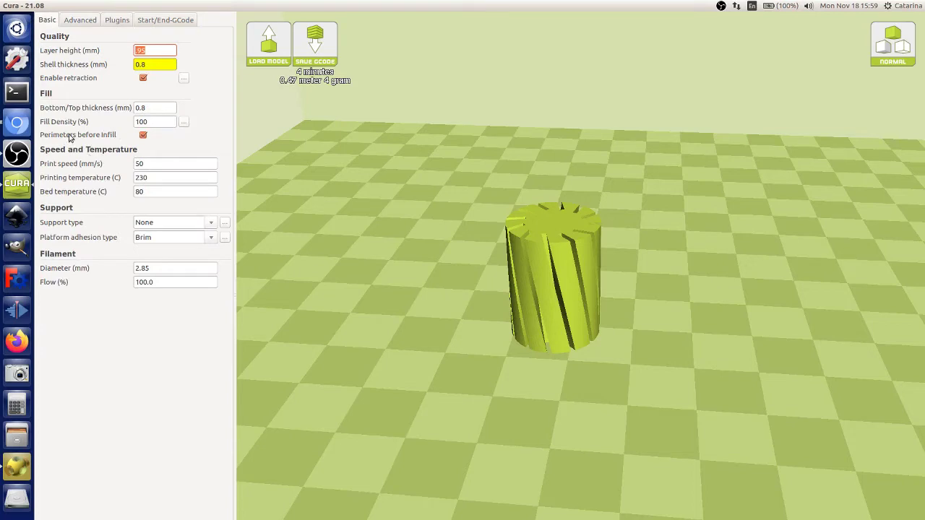
pyautogui.press('Tab')
pyautogui.press('Tab')
pyautogui.press('Tab')
pyautogui.press('Tab')
pyautogui.press('Tab')
pyautogui.moveTo(76, 128)
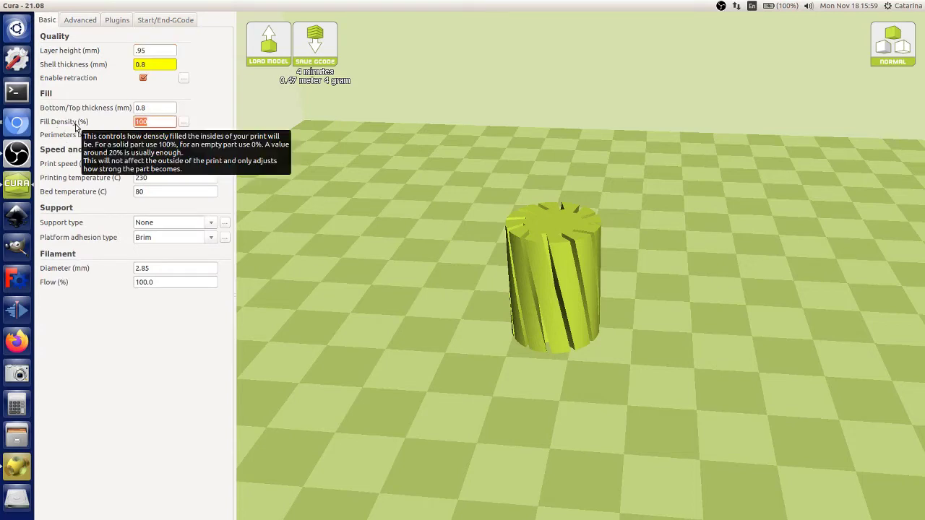
pyautogui.write('0')
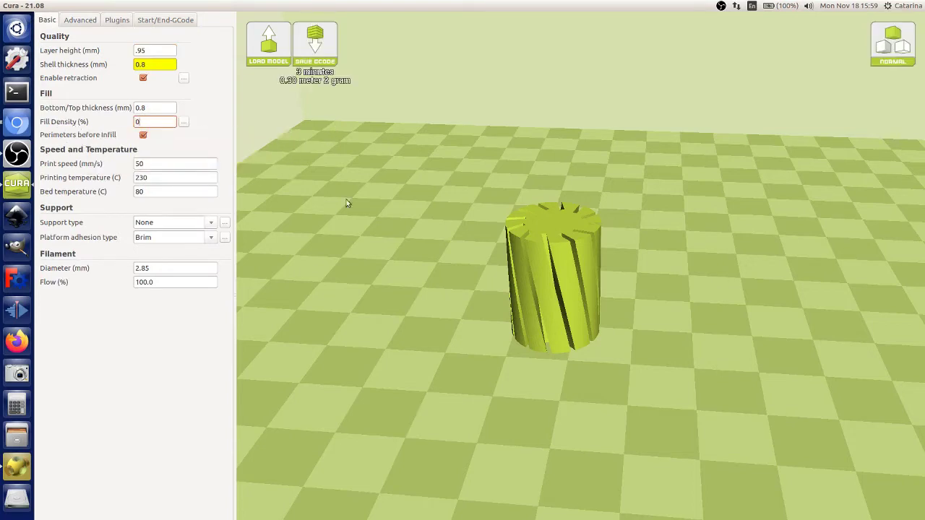
pyautogui.click(642, 226)
pyautogui.click(893, 45)
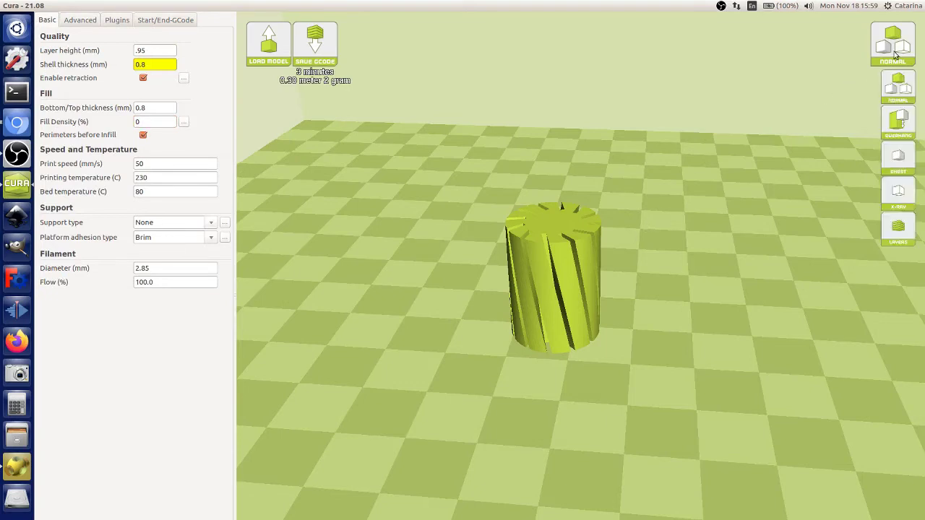
# Step: Switch to Layers view and preview the first six layers of the sliced ring
pyautogui.click(899, 230)
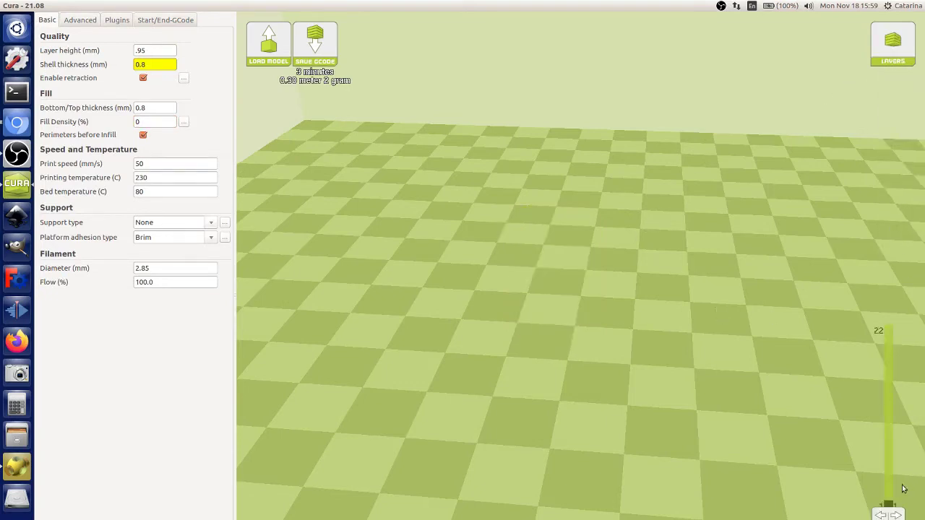
pyautogui.moveTo(888, 504); pyautogui.dragTo(888, 487)
pyautogui.moveTo(671, 354); pyautogui.dragTo(655, 382, button='right')
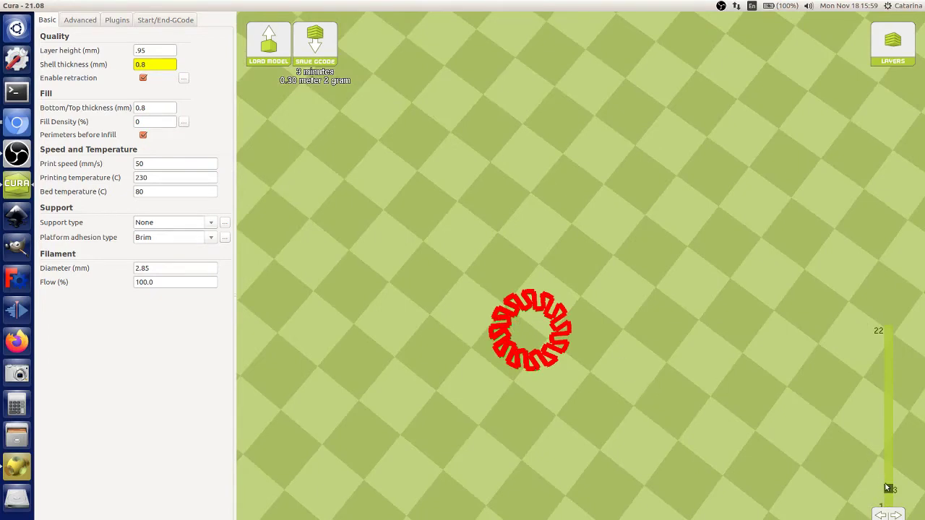
pyautogui.click(888, 460)
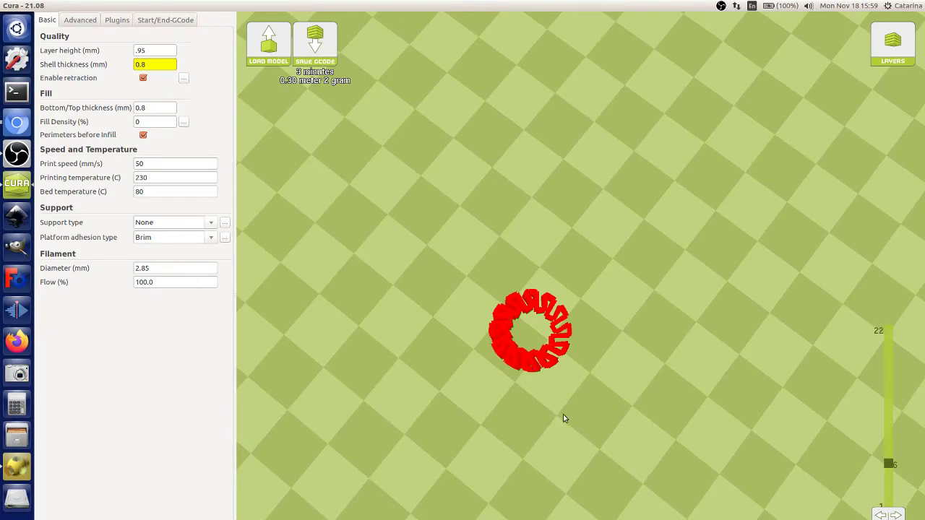
pyautogui.moveTo(564, 419); pyautogui.dragTo(539, 394, button='right')
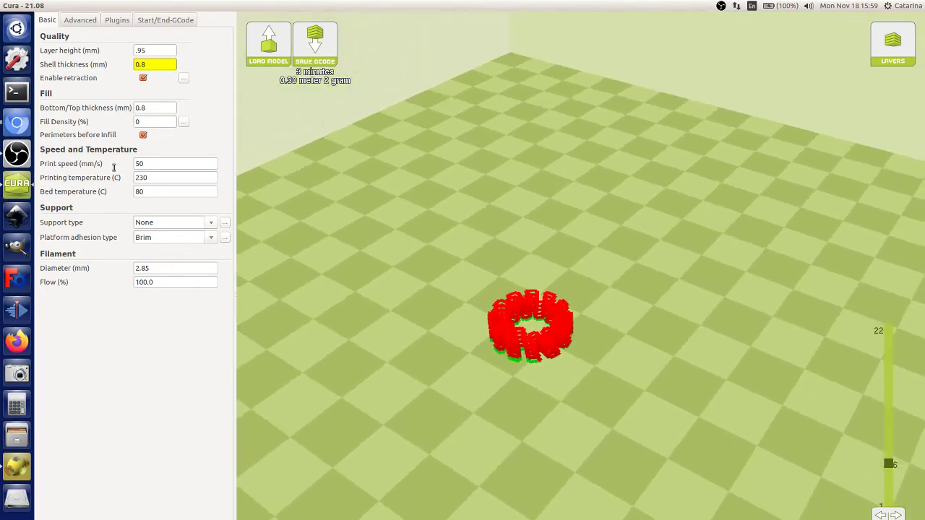
# Step: Raise the layer slider to show all 22 sliced layers of the bearing
pyautogui.click(144, 121)
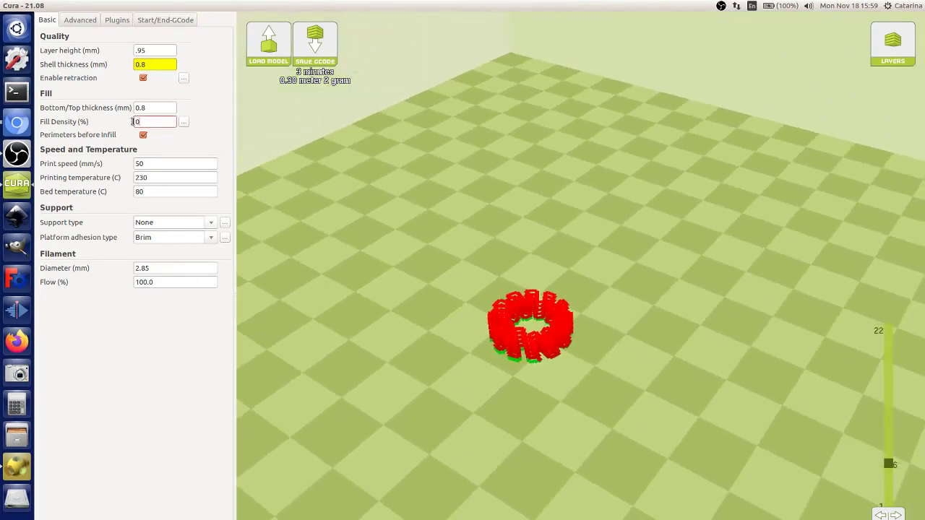
pyautogui.click(53, 125)
pyautogui.moveTo(614, 391); pyautogui.dragTo(622, 369, button='right')
pyautogui.moveTo(888, 463); pyautogui.dragTo(888, 331)
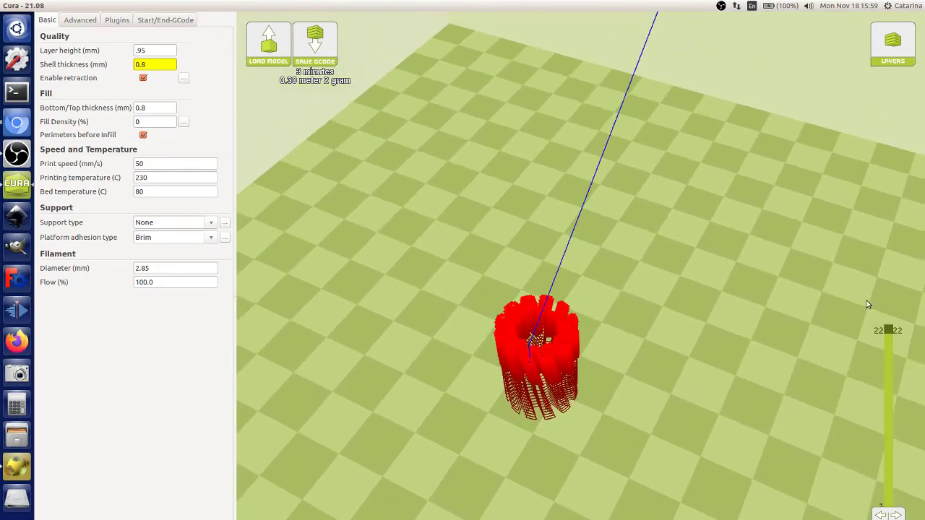
pyautogui.moveTo(636, 405); pyautogui.dragTo(626, 425, button='right')
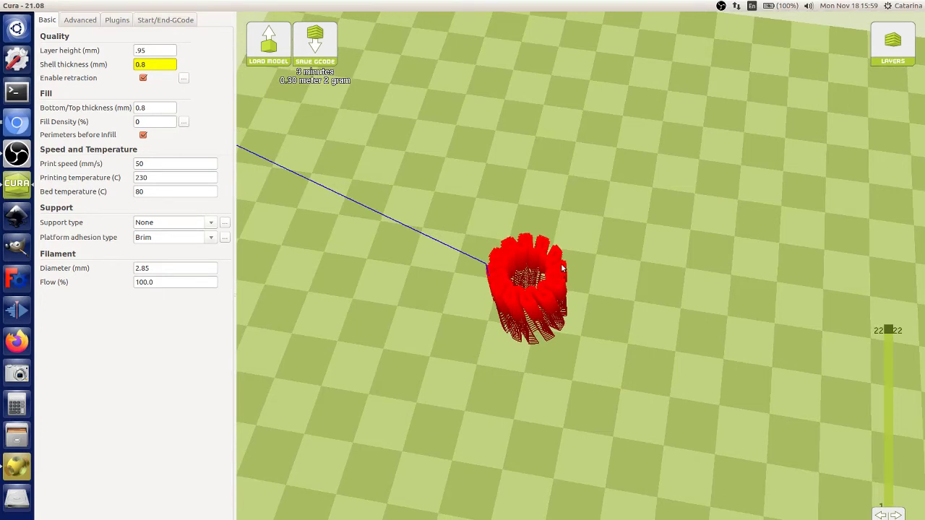
# Step: Bring up the Advanced print settings while viewing the bearing from the side
pyautogui.click(75, 20)
pyautogui.click(46, 20)
pyautogui.moveTo(611, 377); pyautogui.dragTo(598, 363, button='right')
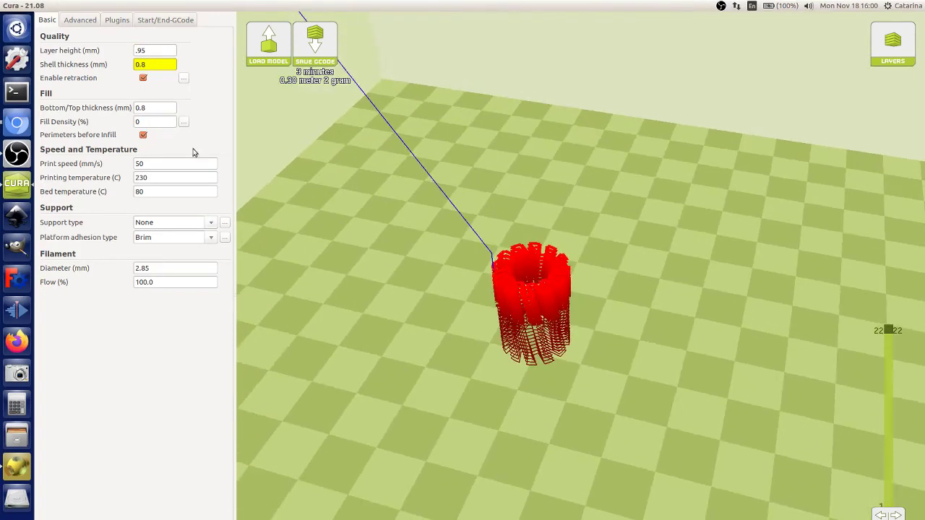
pyautogui.click(73, 21)
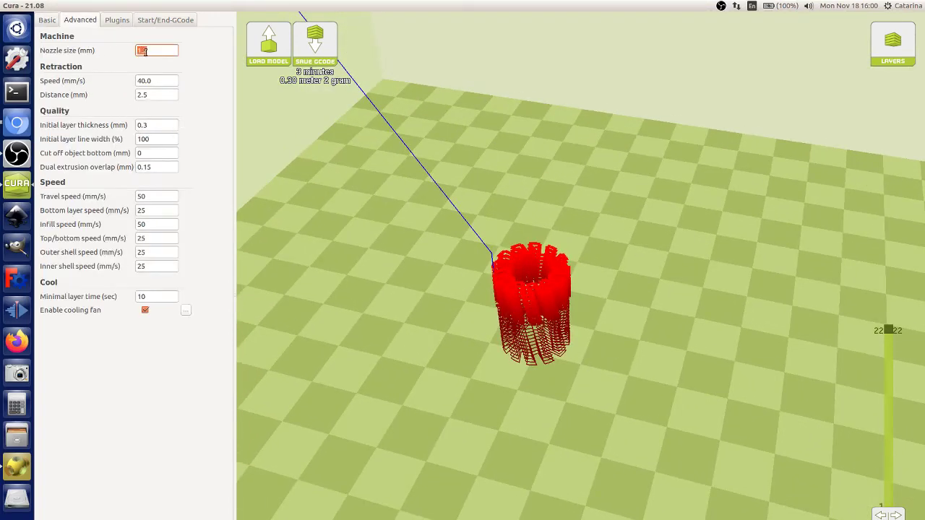
# Step: Enter 0.4 mm as the nozzle size in the Advanced settings
pyautogui.write('0.4')
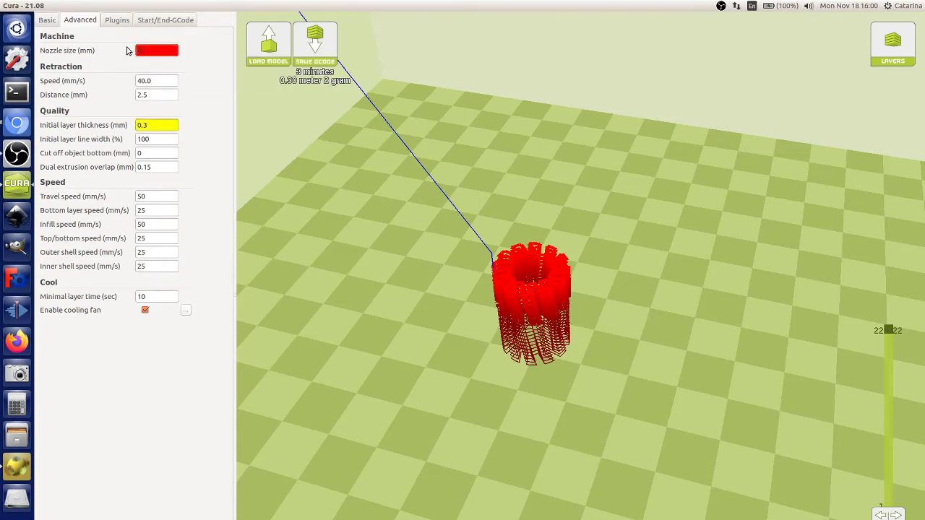
pyautogui.click(47, 20)
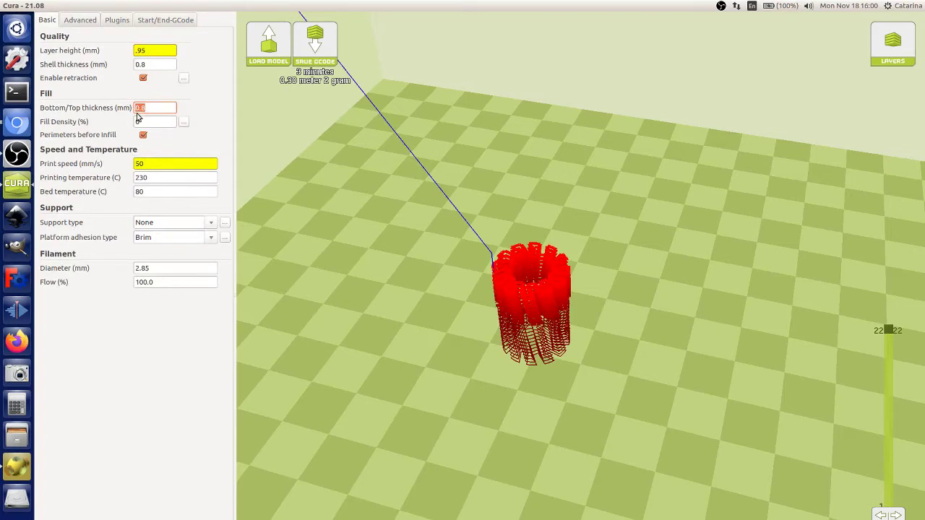
pyautogui.click(81, 20)
pyautogui.click(46, 20)
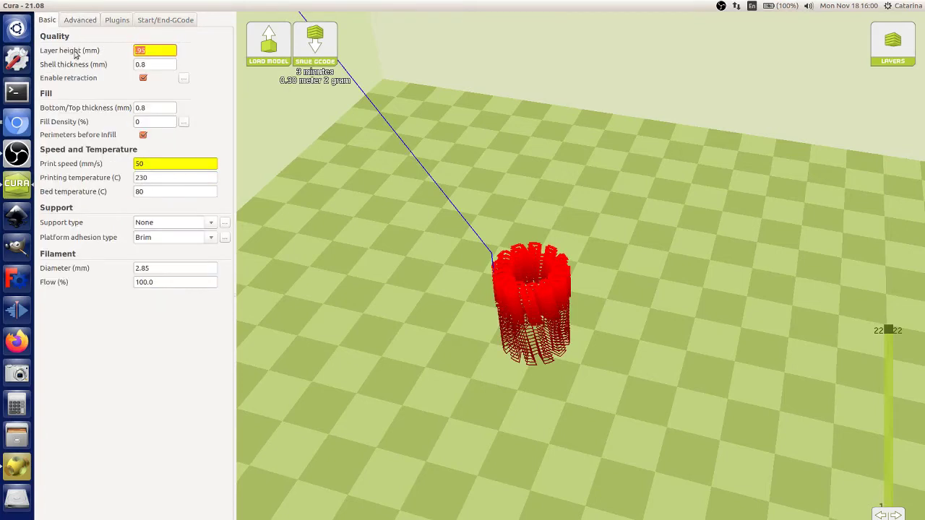
# Step: Set Bottom/Top thickness to 0, trimming the estimate to 0.29 meter
pyautogui.doubleClick(147, 109)
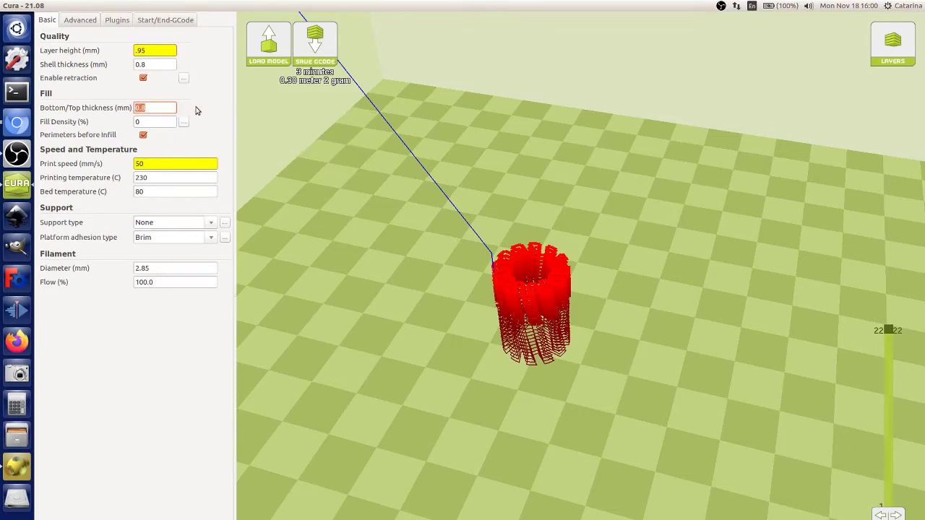
pyautogui.write('0')
pyautogui.moveTo(656, 270); pyautogui.dragTo(728, 301, button='right')
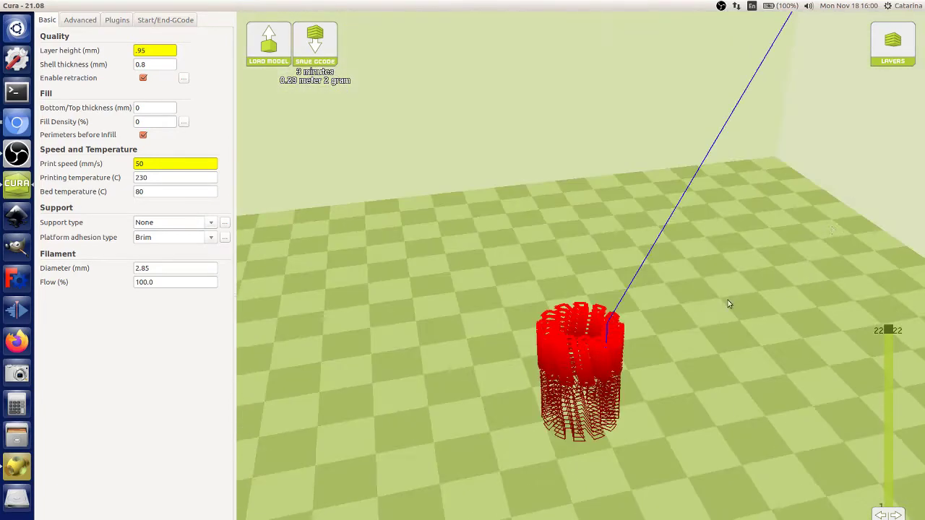
# Step: Check the solid bearing in Normal view
pyautogui.click(893, 43)
pyautogui.click(902, 81)
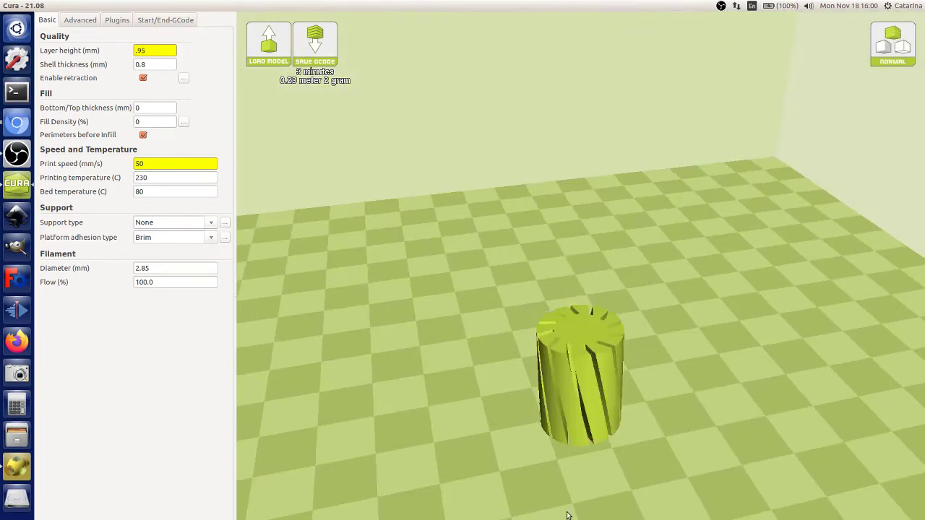
pyautogui.moveTo(568, 512)
pyautogui.mouseDown(button='right')
pyautogui.moveTo(573, 497)
pyautogui.moveTo(564, 506)
pyautogui.moveTo(583, 502)
pyautogui.moveTo(573, 509)
pyautogui.mouseUp(button='right')
# Step: Return to Layers view and show the sliced bearing only up to layer 11 of 22
pyautogui.click(898, 44)
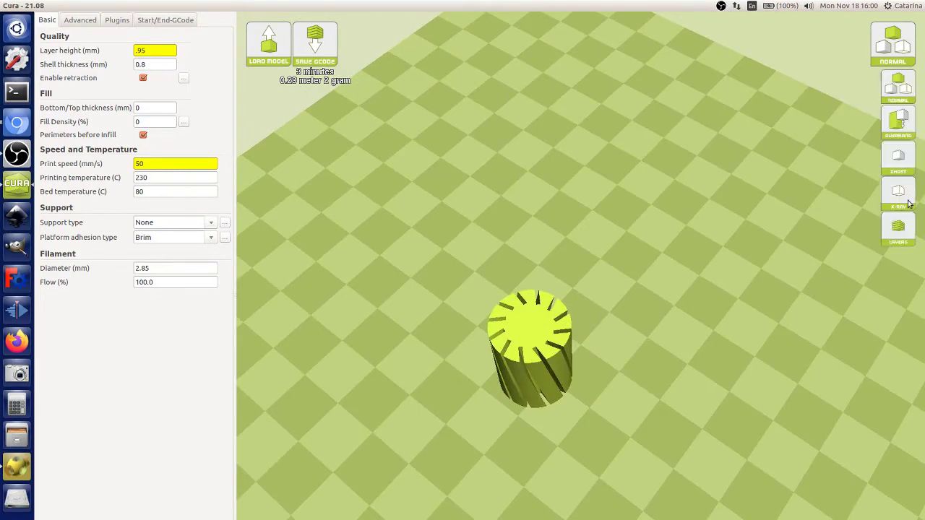
pyautogui.click(904, 224)
pyautogui.moveTo(633, 340); pyautogui.dragTo(795, 401, button='right')
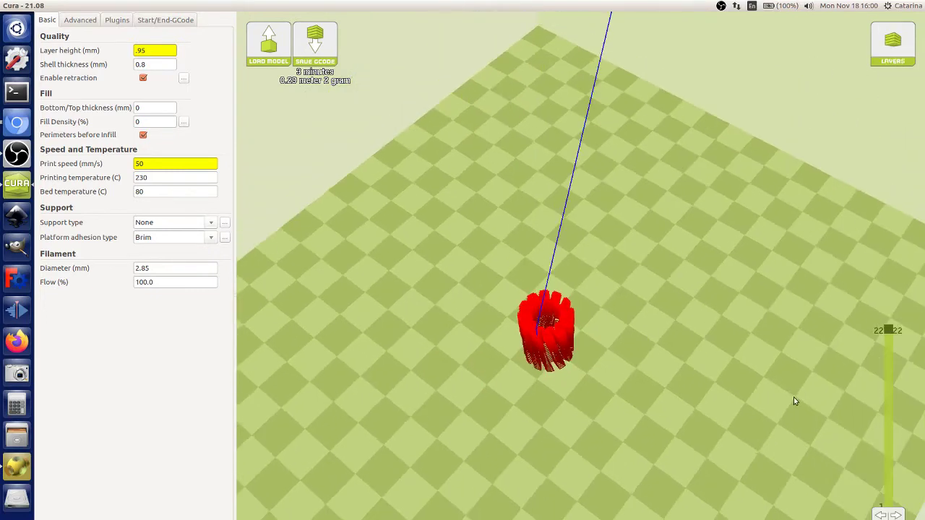
pyautogui.moveTo(888, 330); pyautogui.dragTo(888, 423)
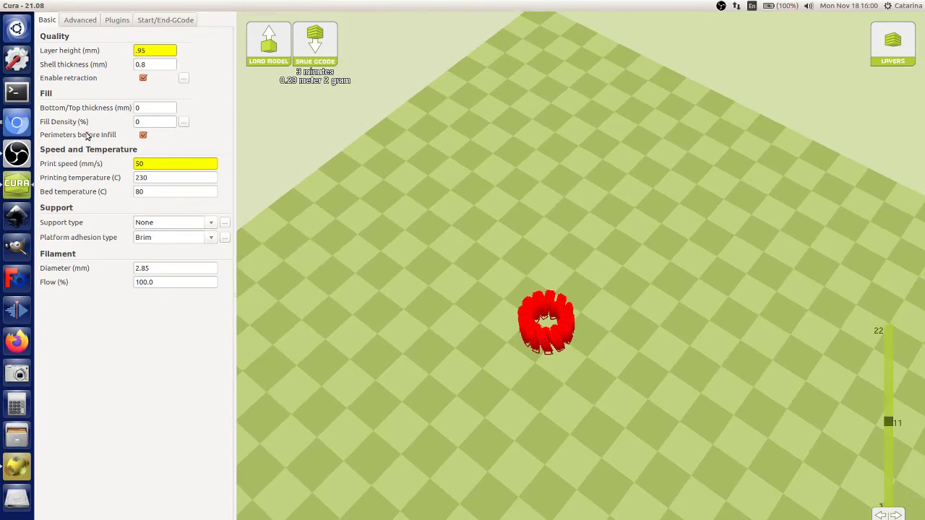
pyautogui.moveTo(626, 351); pyautogui.dragTo(605, 337, button='right')
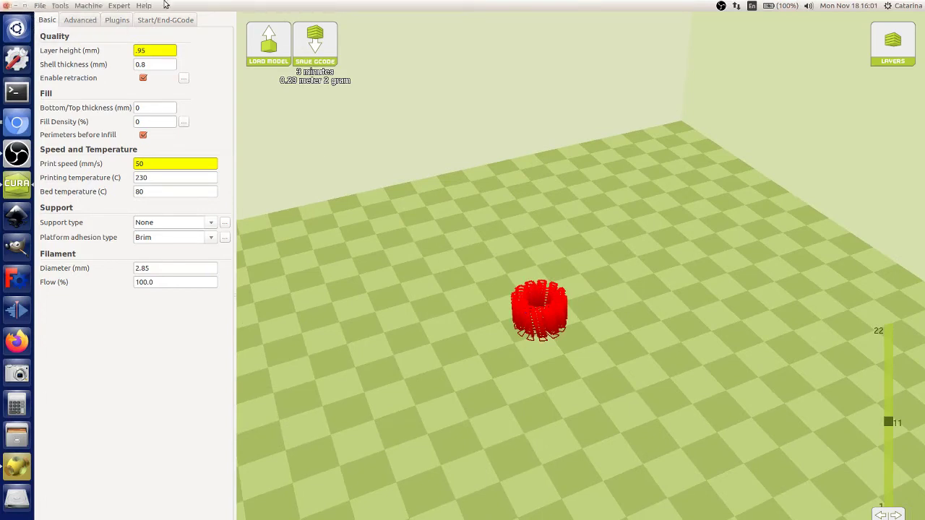
pyautogui.scroll(-3, 609, 350)
pyautogui.moveTo(563, 369)
pyautogui.mouseDown(button='right')
pyautogui.moveTo(554, 347)
pyautogui.moveTo(543, 374)
pyautogui.moveTo(565, 357)
pyautogui.mouseUp(button='right')
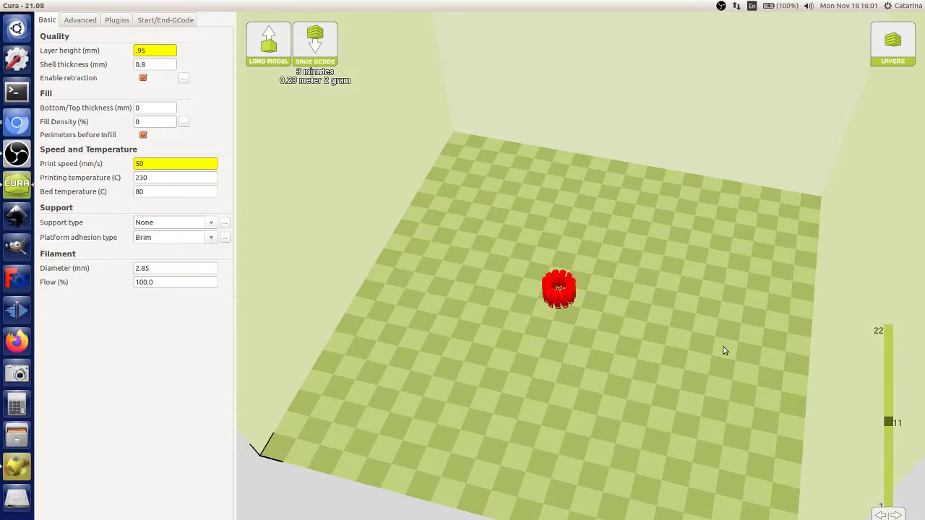
pyautogui.moveTo(725, 351); pyautogui.dragTo(546, 331, button='right')
pyautogui.moveTo(640, 331); pyautogui.dragTo(617, 342, button='right')
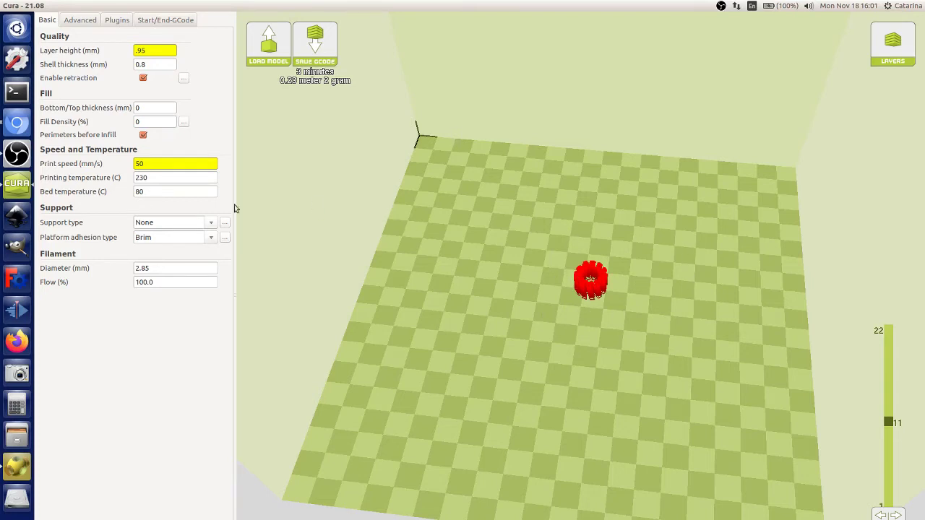
pyautogui.moveTo(174, 189)
pyautogui.doubleClick(142, 191)
pyautogui.moveTo(671, 339); pyautogui.dragTo(653, 368, button='right')
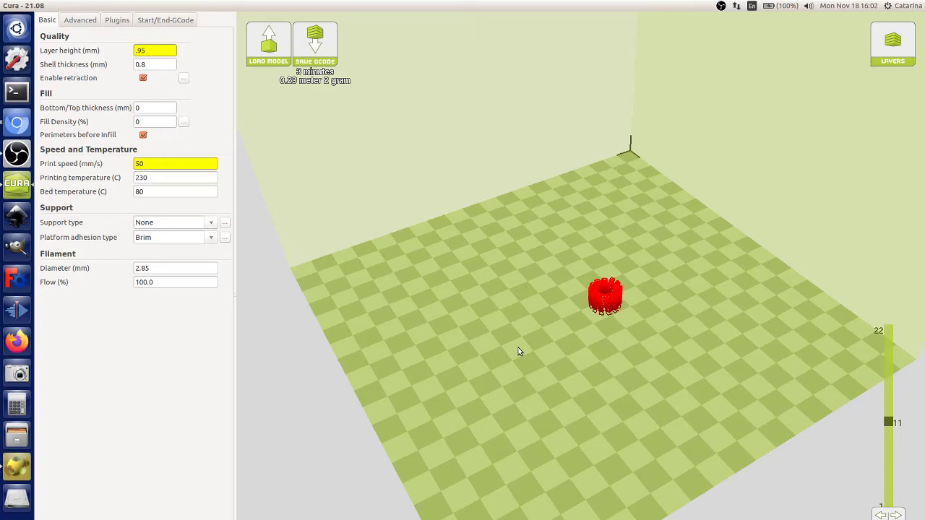
pyautogui.moveTo(485, 353); pyautogui.dragTo(547, 346, button='right')
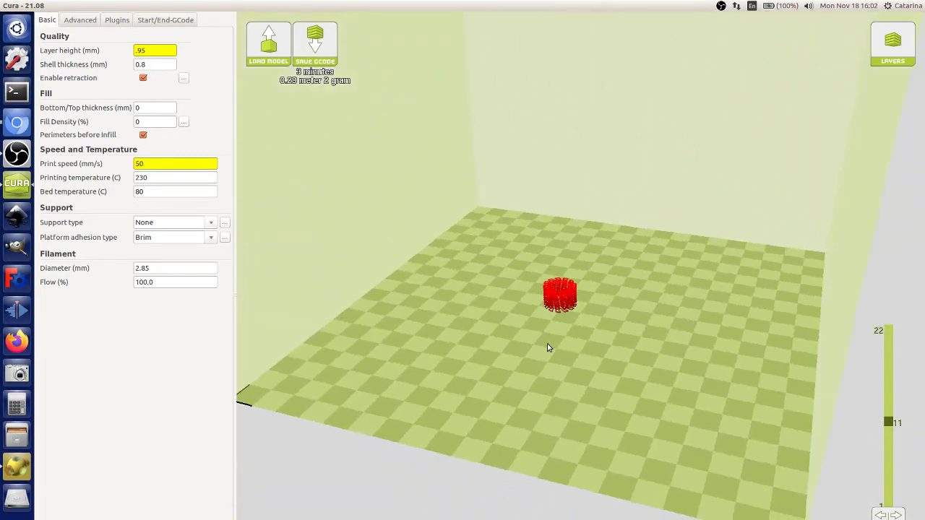
pyautogui.doubleClick(156, 178)
pyautogui.scroll(-3, 428, 308)
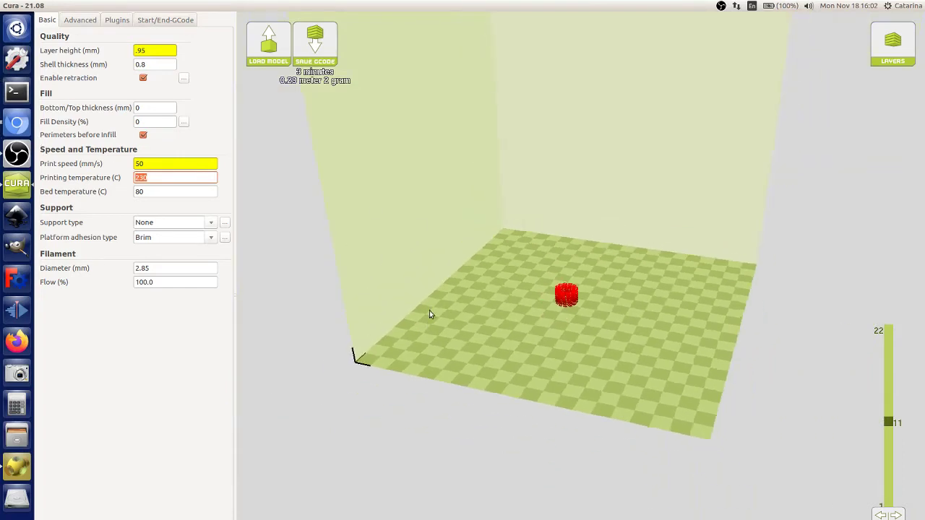
pyautogui.scroll(-2, 429, 315)
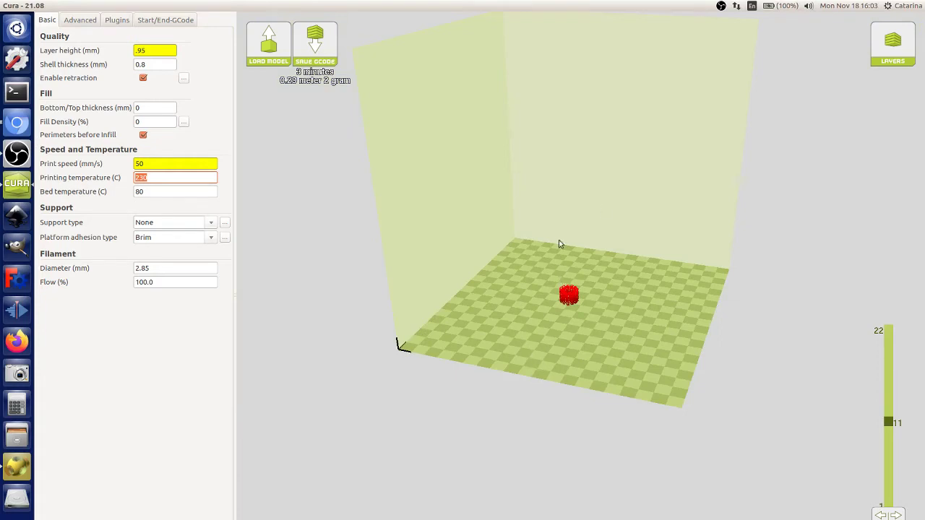
# Step: Switch back to the solid Normal view of the bearing
pyautogui.click(888, 54)
pyautogui.click(898, 87)
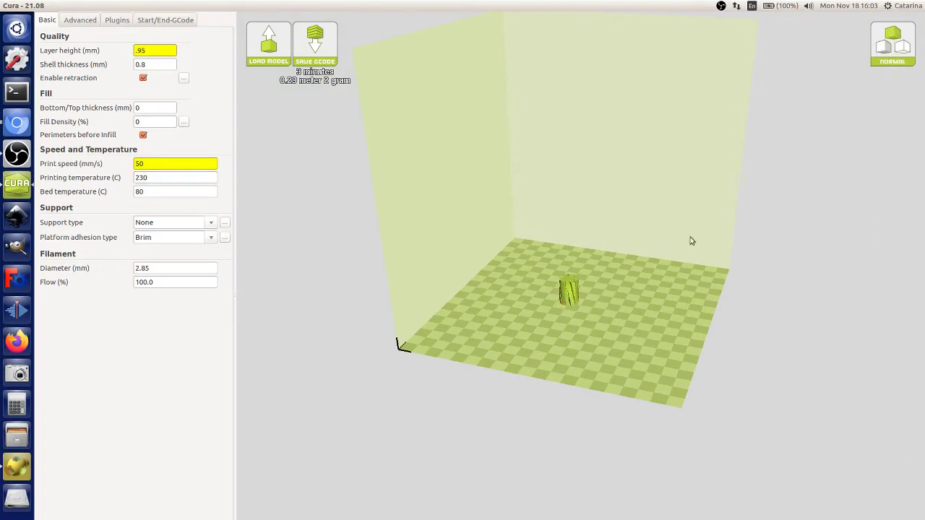
pyautogui.scroll(5, 571, 289)
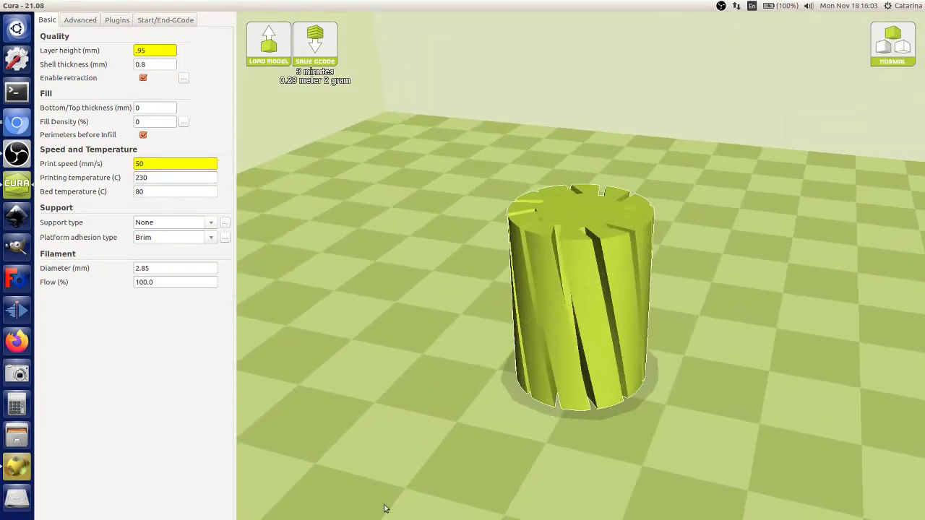
# Step: Set the bearing's Scale Z to 8, making it 15 × 15 × 160 mm
pyautogui.click(578, 303)
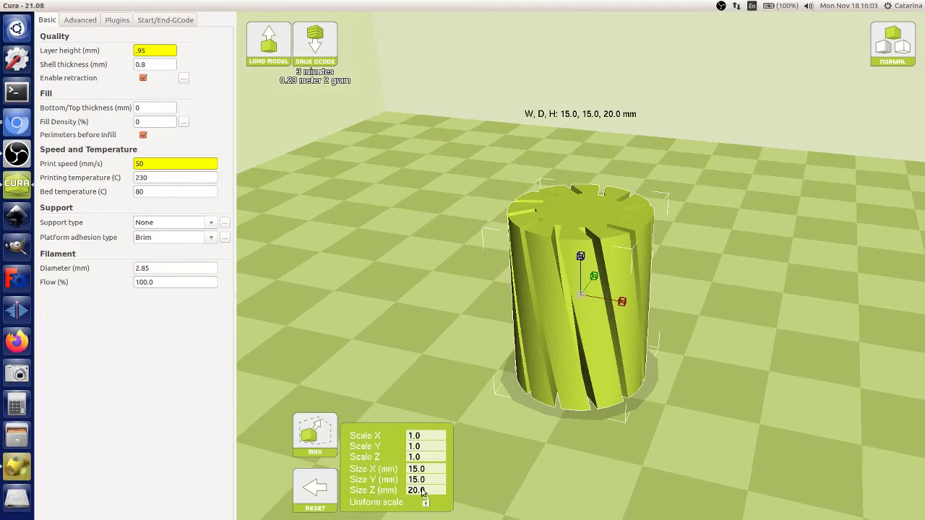
pyautogui.click(424, 457)
pyautogui.press('BackSpace')
pyautogui.press('BackSpace')
pyautogui.press('BackSpace')
pyautogui.write('8')
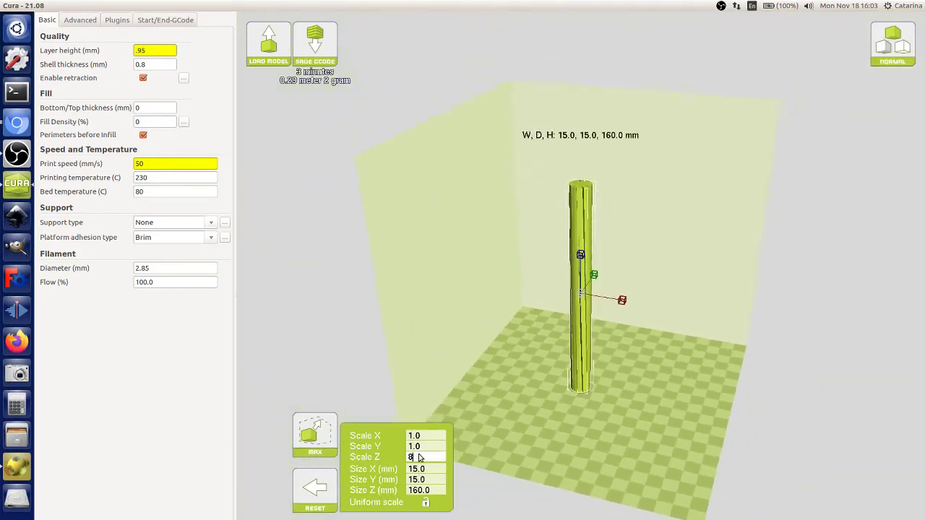
pyautogui.moveTo(698, 467); pyautogui.dragTo(606, 446, button='right')
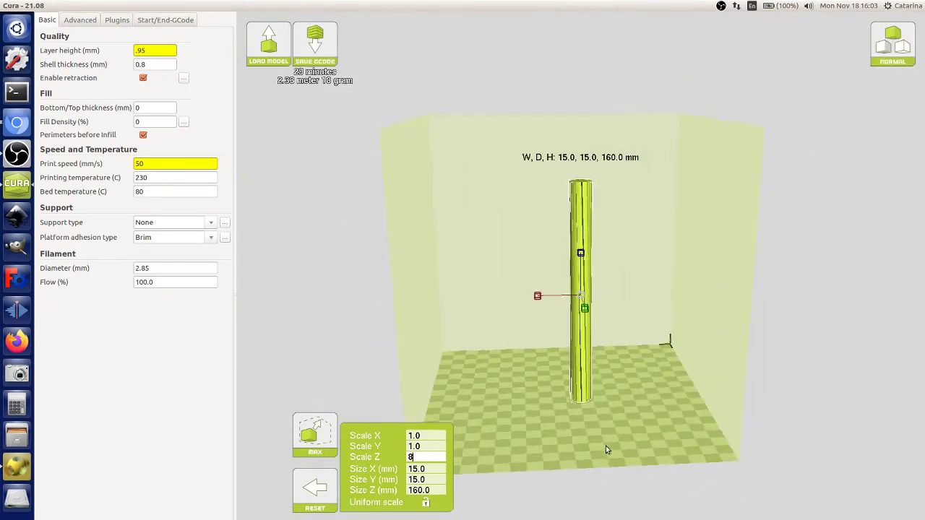
pyautogui.moveTo(683, 392); pyautogui.dragTo(673, 412, button='right')
pyautogui.moveTo(615, 400); pyautogui.dragTo(619, 397, button='right')
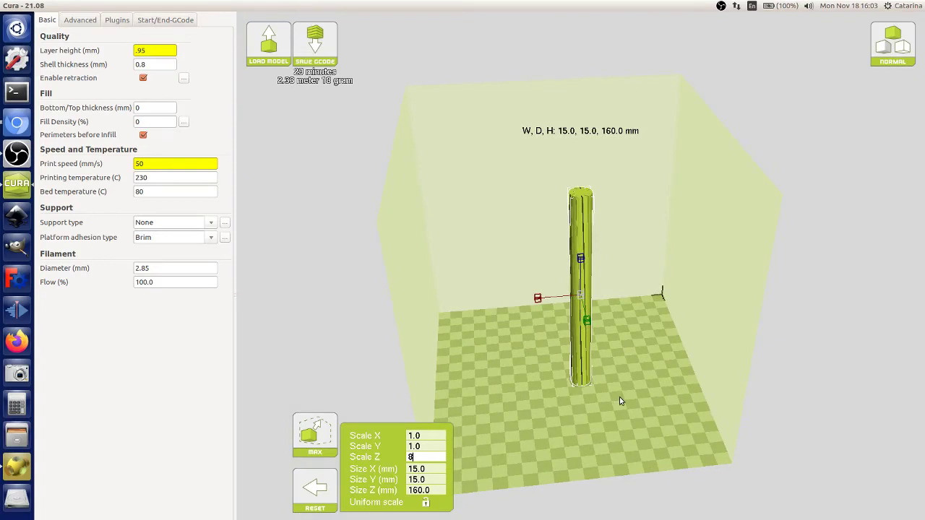
pyautogui.moveTo(718, 373); pyautogui.dragTo(620, 277, button='right')
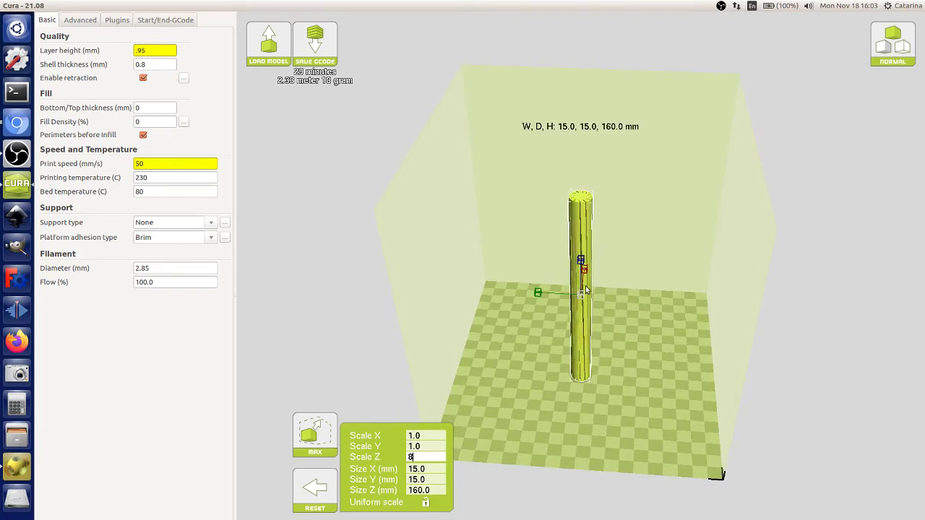
pyautogui.moveTo(642, 355); pyautogui.dragTo(612, 365, button='right')
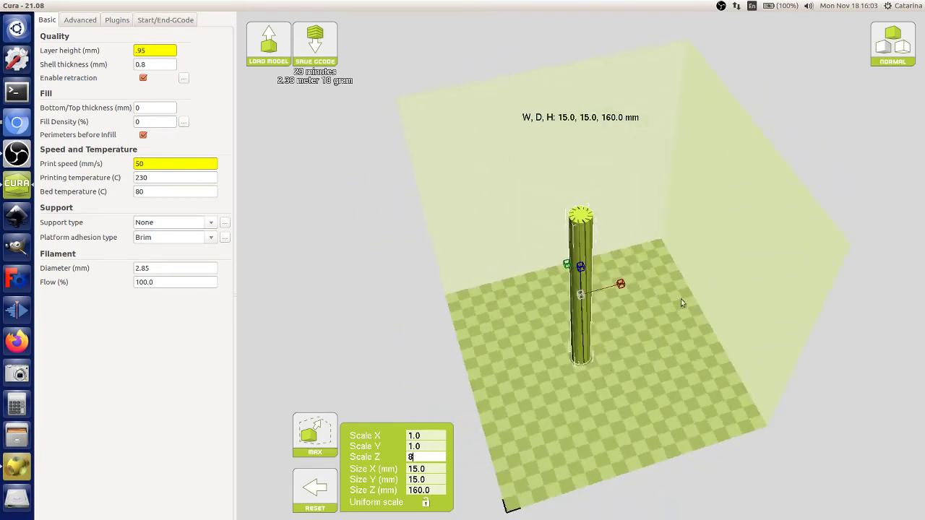
pyautogui.moveTo(691, 323); pyautogui.dragTo(653, 325, button='right')
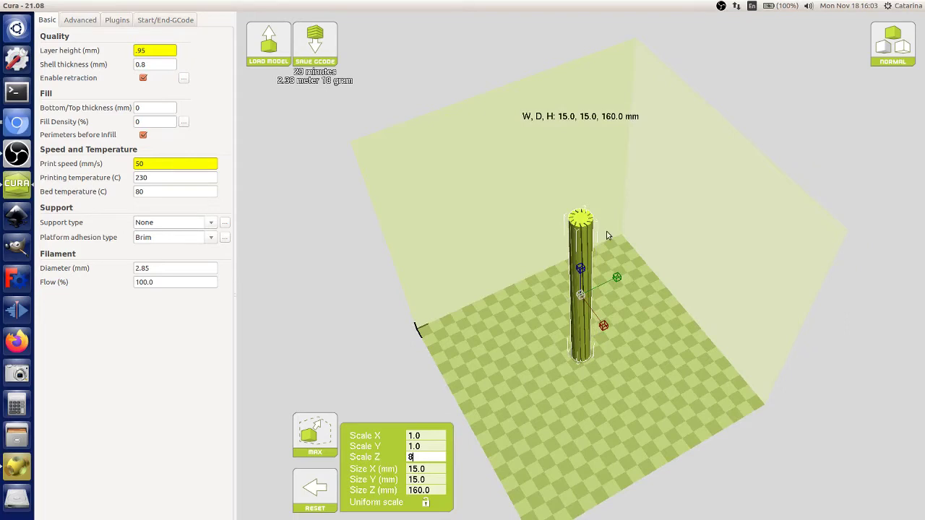
pyautogui.moveTo(636, 386)
pyautogui.mouseDown(button='right')
pyautogui.moveTo(633, 362)
pyautogui.moveTo(635, 371)
pyautogui.mouseUp(button='right')
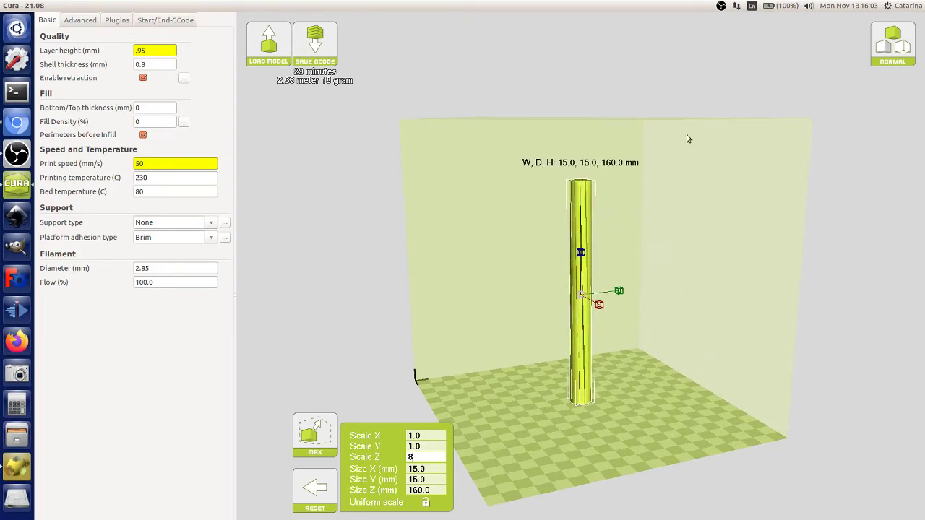
pyautogui.moveTo(687, 138); pyautogui.dragTo(669, 180, button='right')
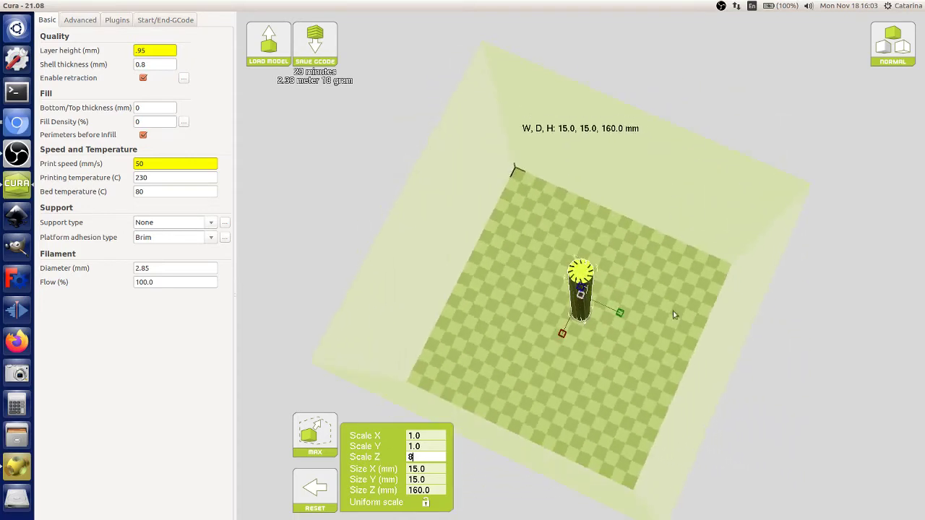
pyautogui.moveTo(641, 243)
pyautogui.mouseDown(button='right')
pyautogui.moveTo(659, 221)
pyautogui.moveTo(637, 243)
pyautogui.moveTo(642, 232)
pyautogui.mouseUp(button='right')
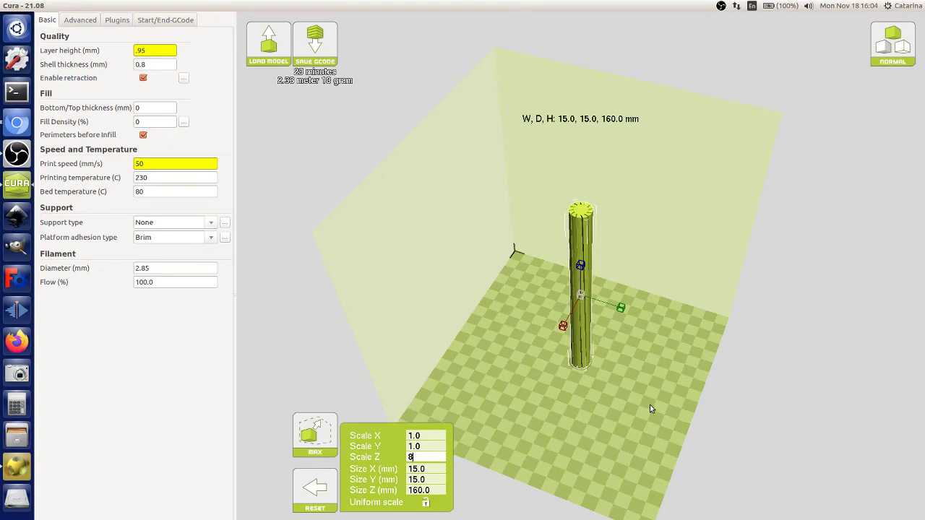
pyautogui.moveTo(650, 409); pyautogui.dragTo(731, 360, button='right')
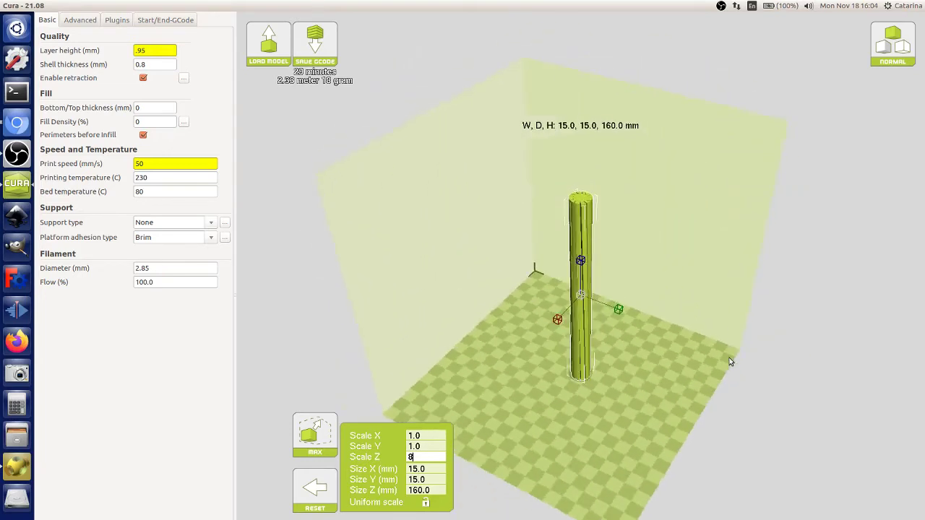
# Step: Orbit around the tall column from a top-down view to a side view
pyautogui.moveTo(591, 383)
pyautogui.mouseDown(button='right')
pyautogui.moveTo(605, 373)
pyautogui.moveTo(597, 393)
pyautogui.mouseUp(button='right')
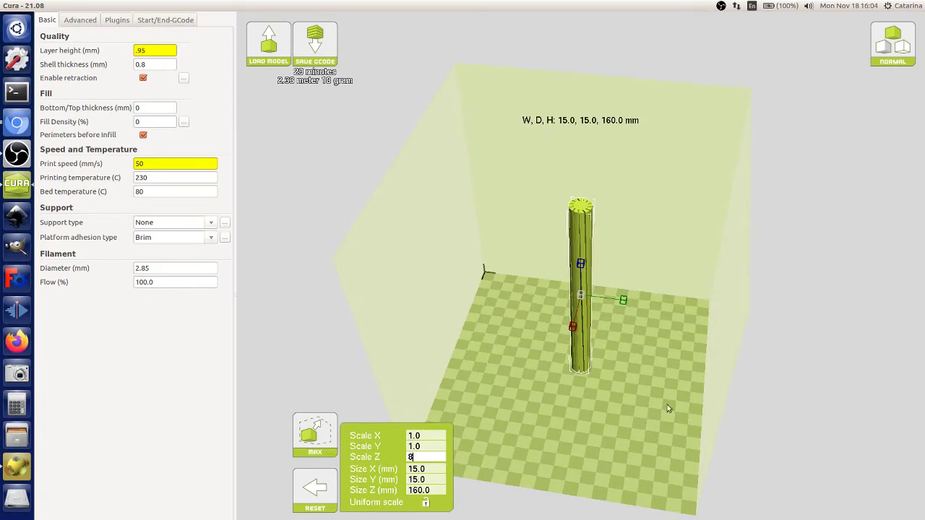
pyautogui.moveTo(644, 400); pyautogui.dragTo(633, 401, button='right')
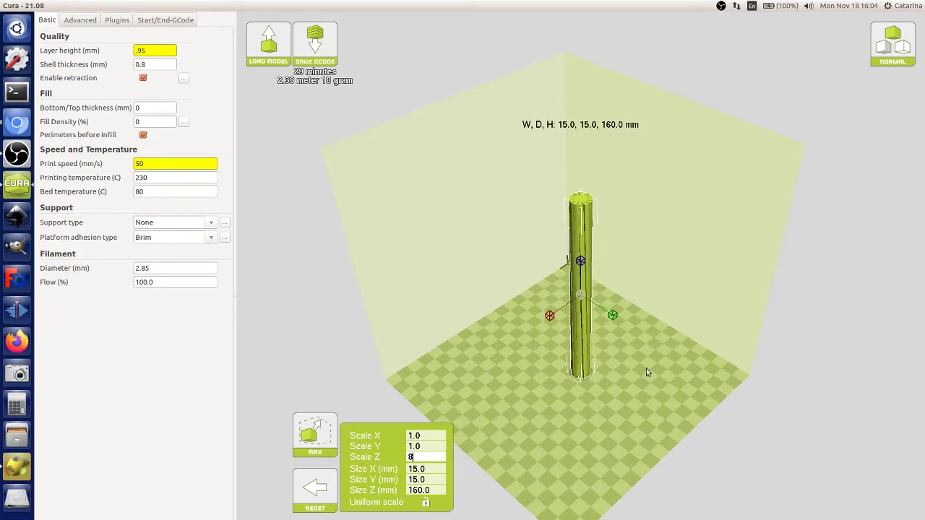
pyautogui.moveTo(665, 363); pyautogui.dragTo(654, 368, button='right')
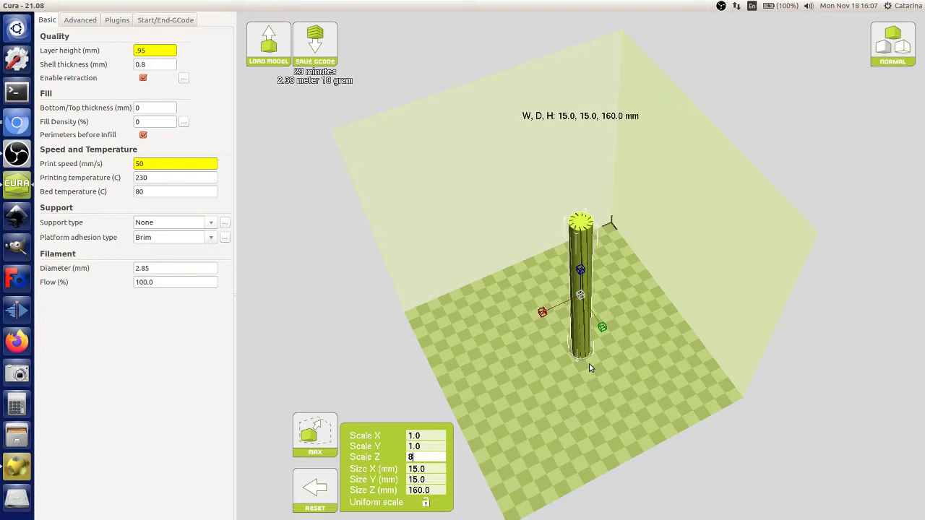
pyautogui.moveTo(589, 363); pyautogui.dragTo(643, 310, button='right')
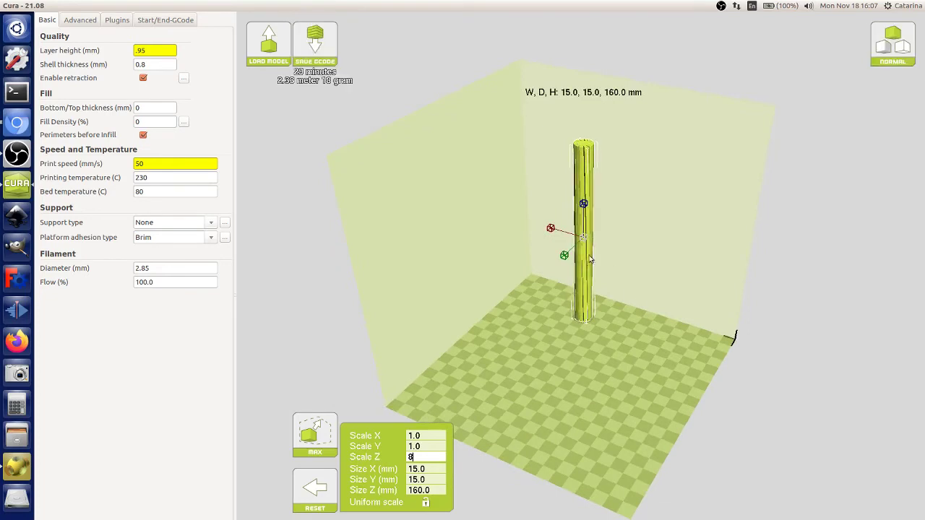
# Step: Move the column slightly forward on the build plate so it reslices into 169 layers
pyautogui.moveTo(586, 273); pyautogui.dragTo(586, 324)
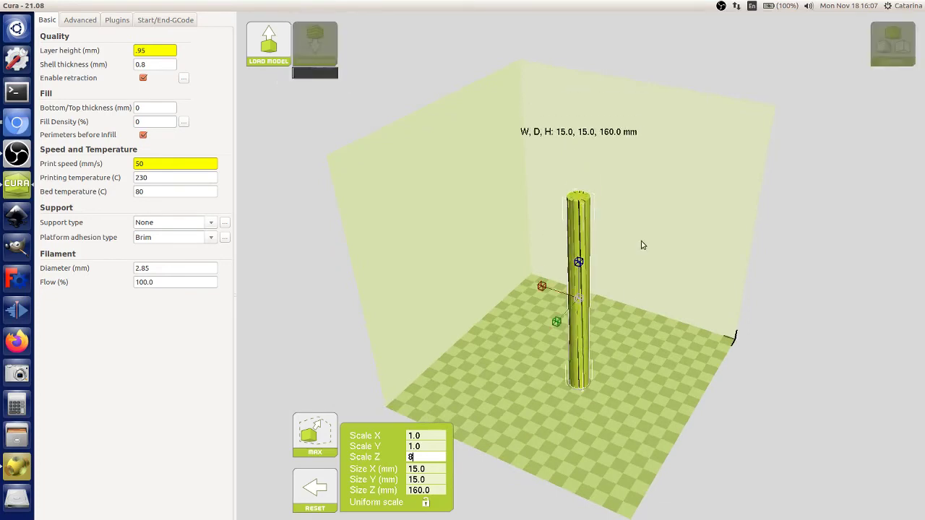
pyautogui.moveTo(641, 240); pyautogui.dragTo(640, 253, button='right')
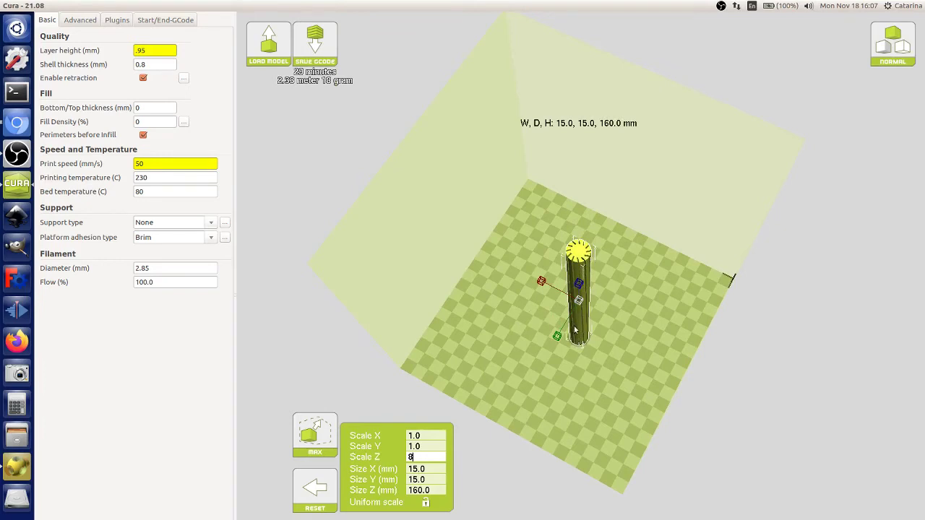
pyautogui.moveTo(613, 283)
pyautogui.mouseDown(button='right')
pyautogui.moveTo(637, 287)
pyautogui.moveTo(610, 289)
pyautogui.mouseUp(button='right')
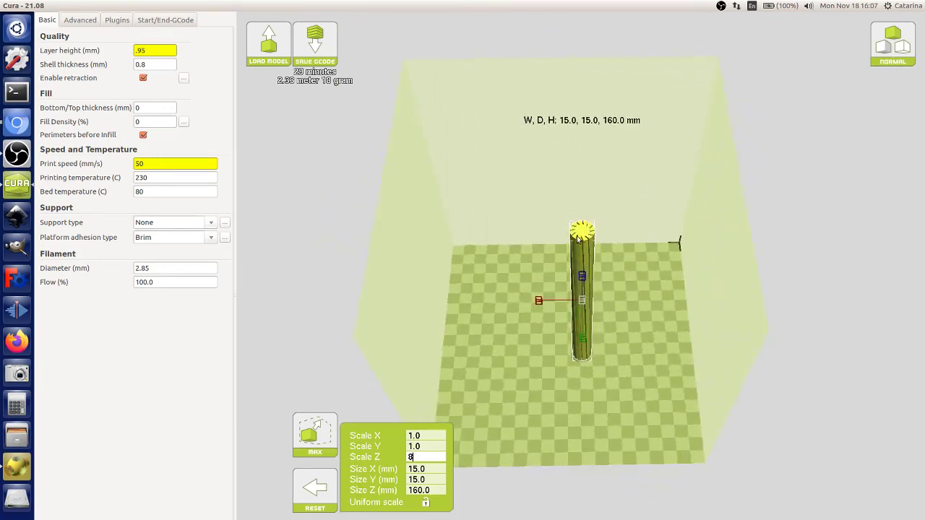
pyautogui.click(893, 56)
# Step: Set Fill Density to 100% in Layers view, raising the estimate to 33 minutes and 30 gram
pyautogui.click(895, 218)
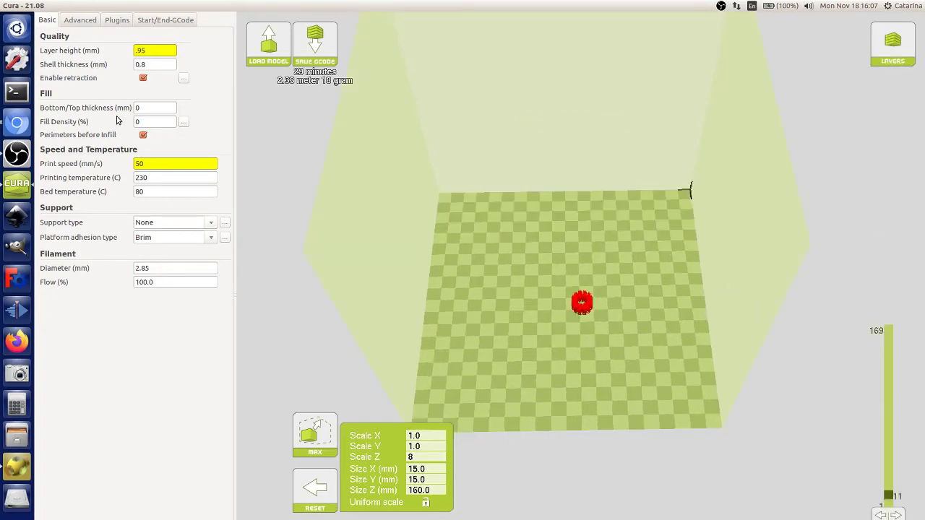
pyautogui.doubleClick(155, 121)
pyautogui.write('100')
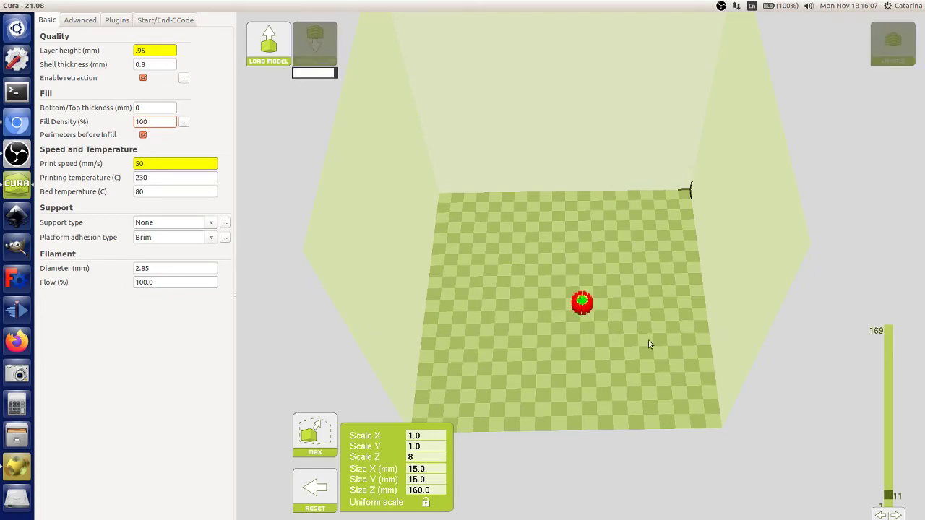
pyautogui.click(604, 303)
# Step: Orbit and step through the layer preview to inspect the fully filled column
pyautogui.scroll(5, 603, 303)
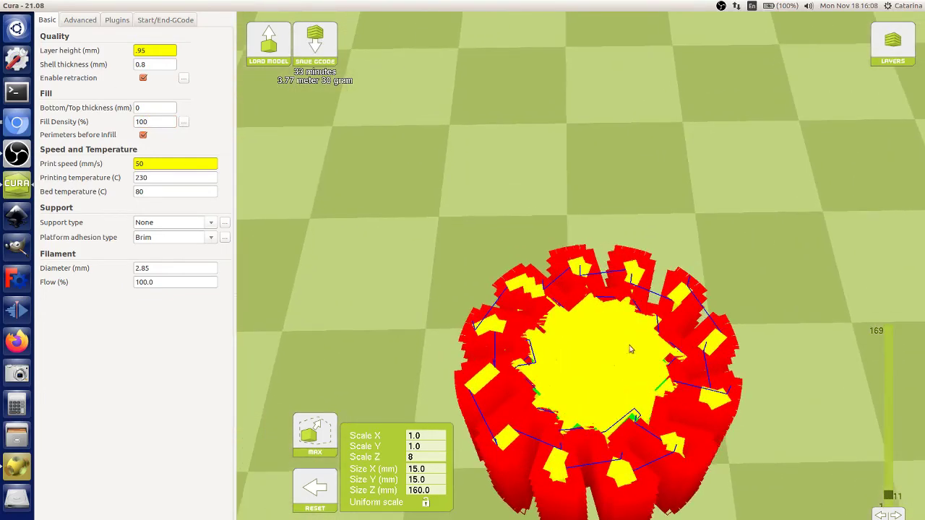
pyautogui.moveTo(710, 417); pyautogui.dragTo(781, 433, button='right')
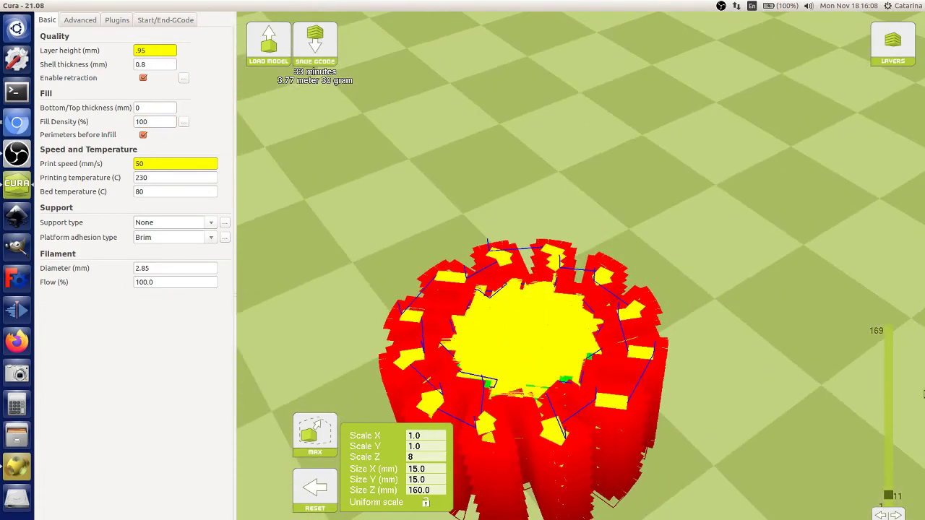
pyautogui.moveTo(890, 470); pyautogui.dragTo(892, 491)
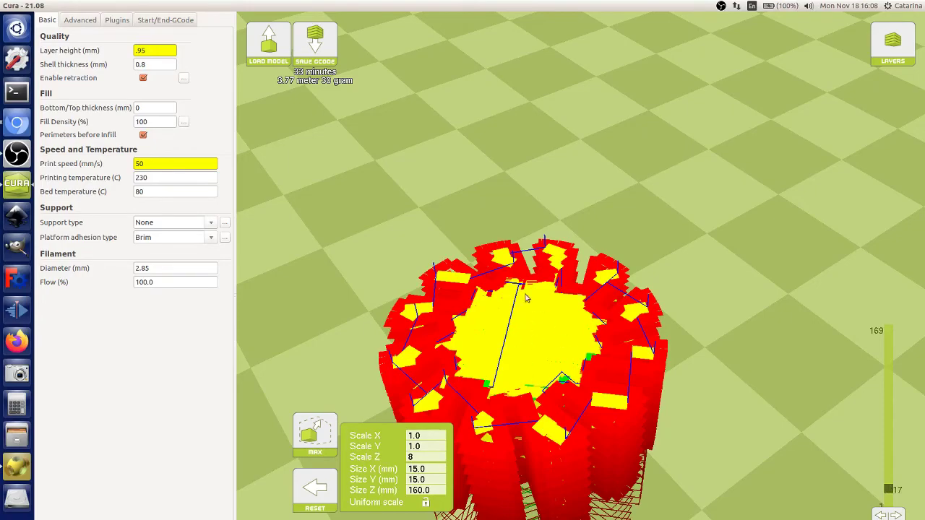
pyautogui.moveTo(714, 349); pyautogui.dragTo(707, 418, button='right')
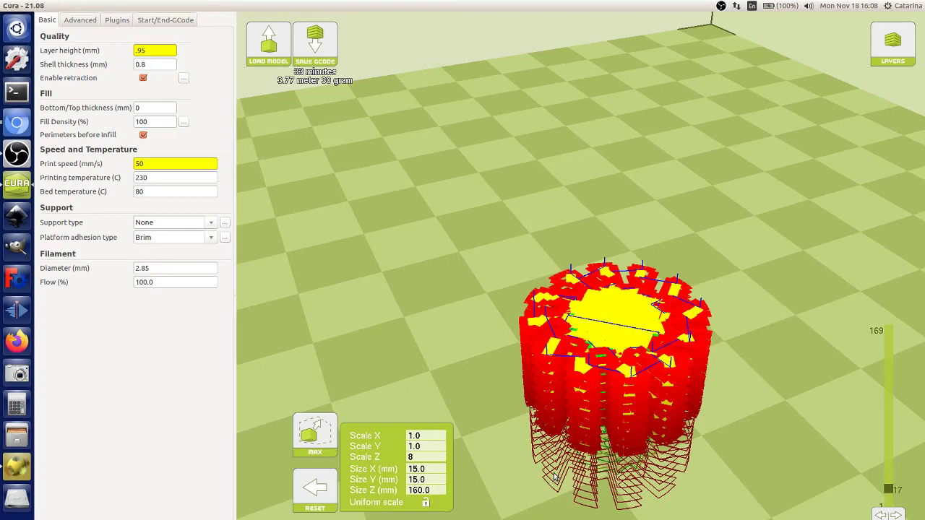
# Step: Show the Advanced settings (0.4 mm nozzle, 25 mm/s shell speeds) and browse the File and Help menus without choosing anything
pyautogui.click(80, 20)
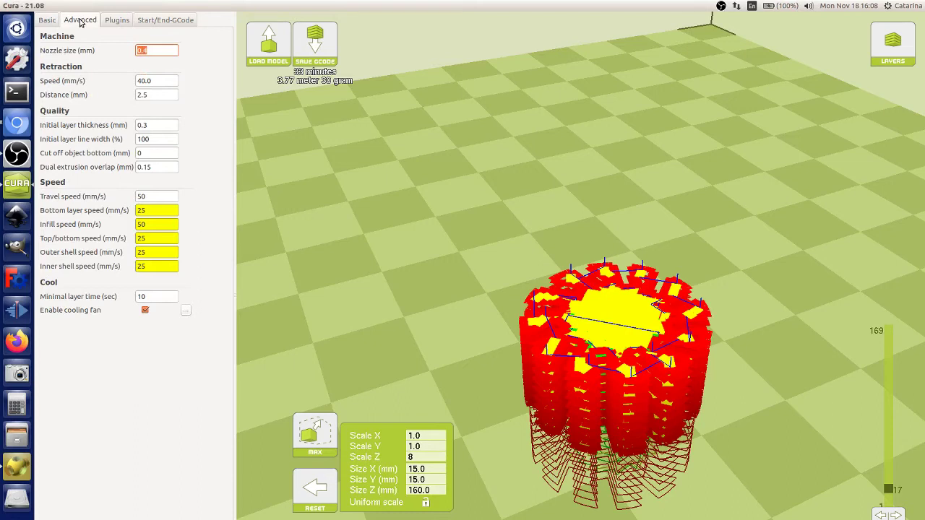
pyautogui.moveTo(93, 153)
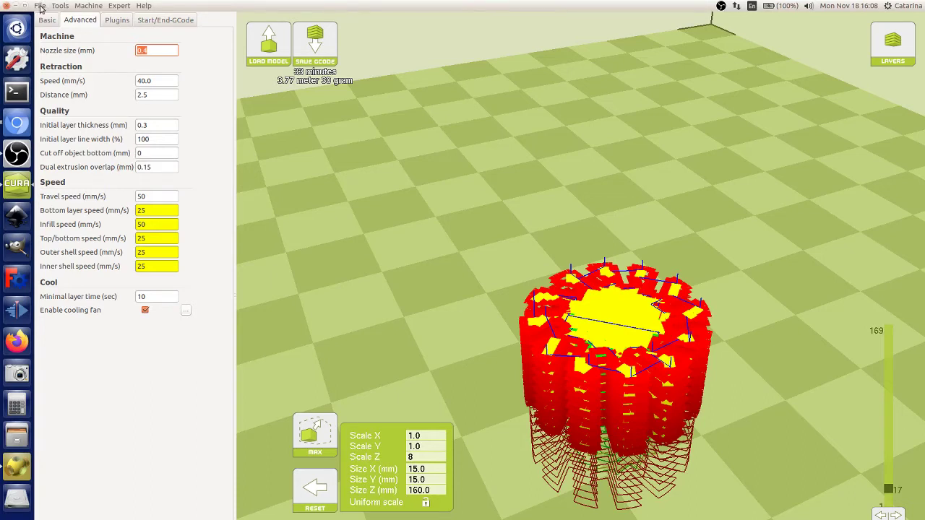
pyautogui.click(40, 6)
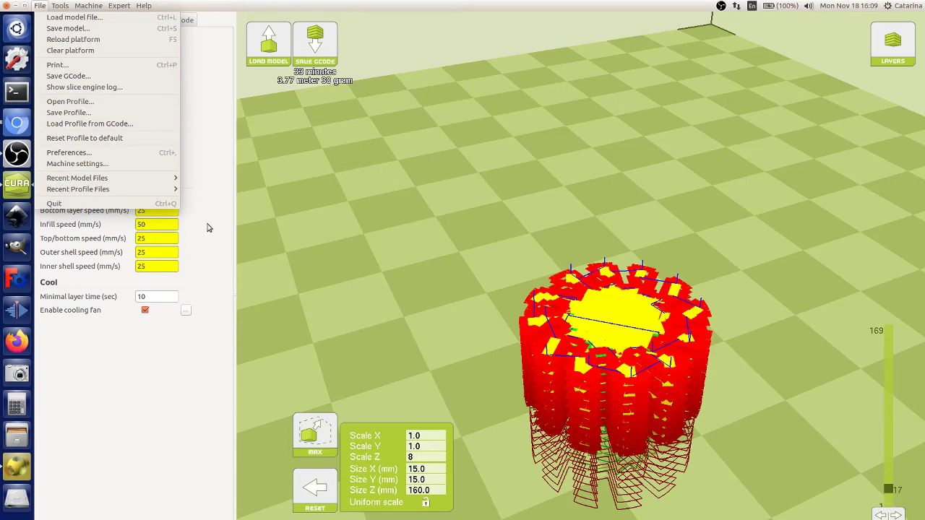
pyautogui.moveTo(144, 5)
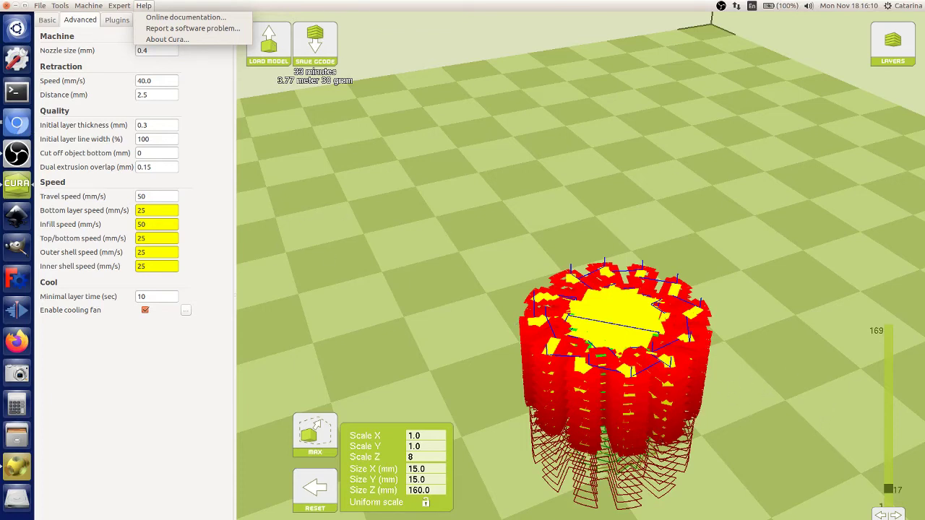
pyautogui.click(886, 457)
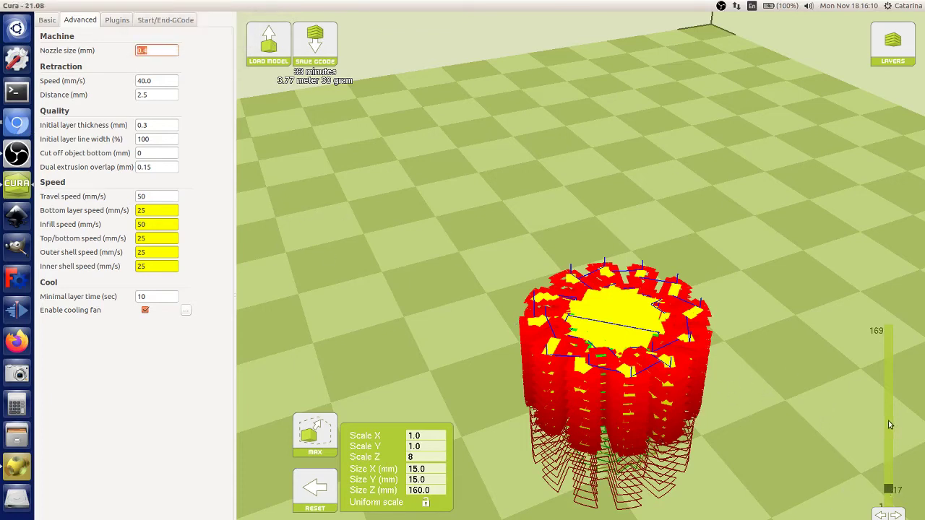
# Step: Jump the layer preview to layer 81 and orbit to see the sliced tower side-on
pyautogui.click(890, 425)
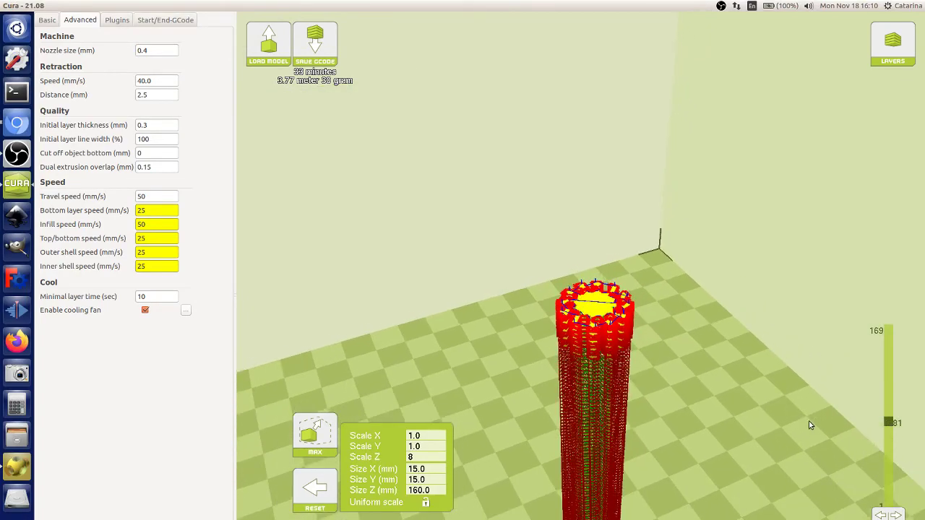
pyautogui.moveTo(809, 419); pyautogui.dragTo(638, 500, button='right')
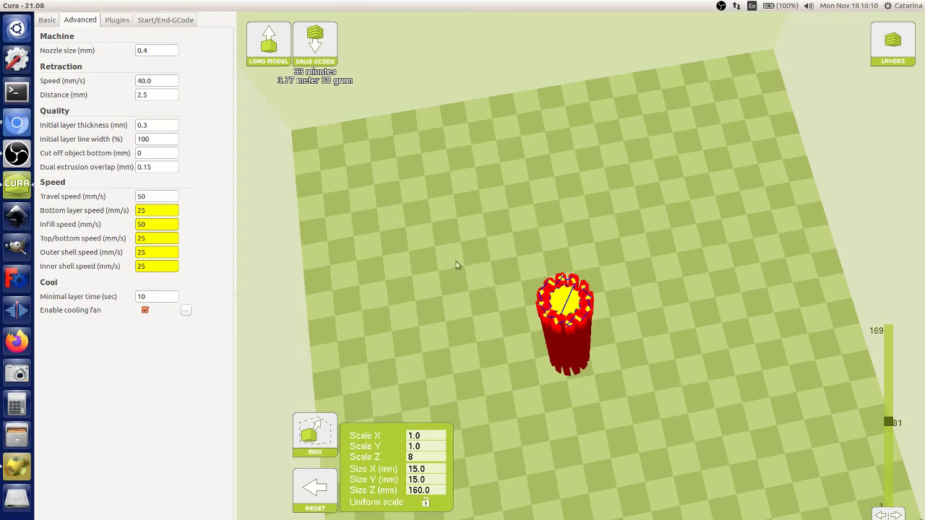
pyautogui.moveTo(675, 270); pyautogui.dragTo(636, 346, button='right')
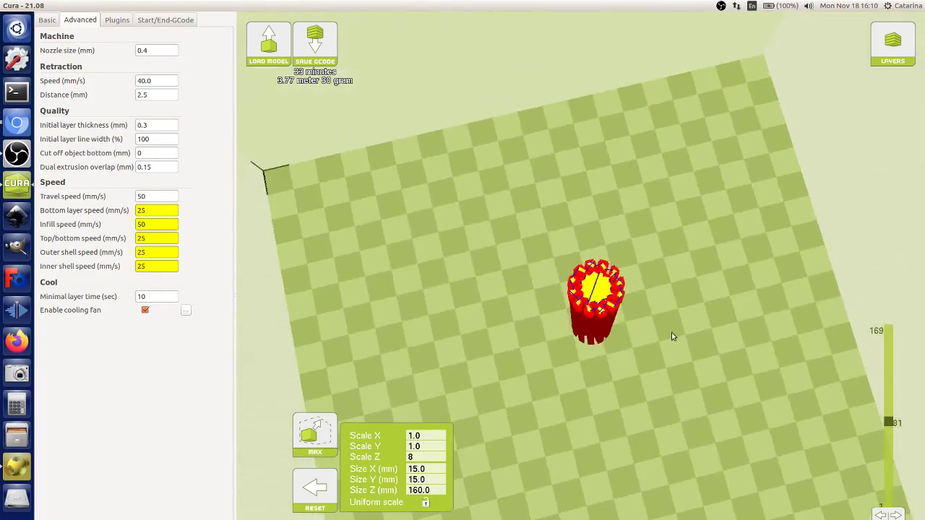
pyautogui.moveTo(693, 394); pyautogui.dragTo(741, 385, button='right')
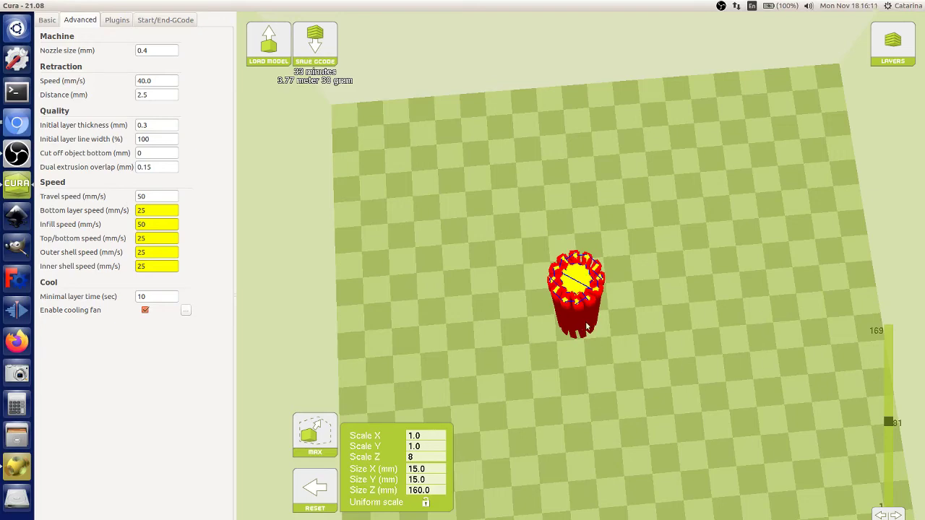
pyautogui.moveTo(614, 329); pyautogui.dragTo(512, 377)
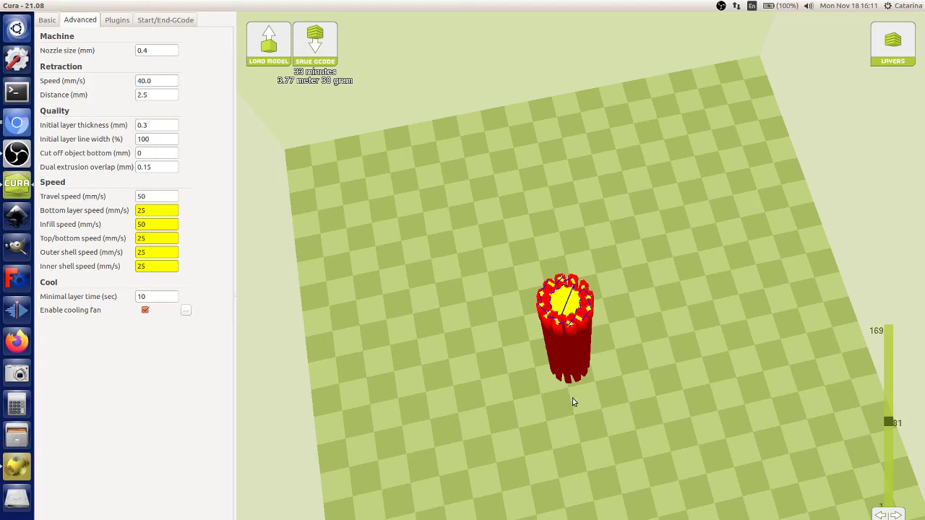
pyautogui.moveTo(596, 410)
pyautogui.mouseDown(button='right')
pyautogui.moveTo(574, 412)
pyautogui.moveTo(600, 410)
pyautogui.mouseUp(button='right')
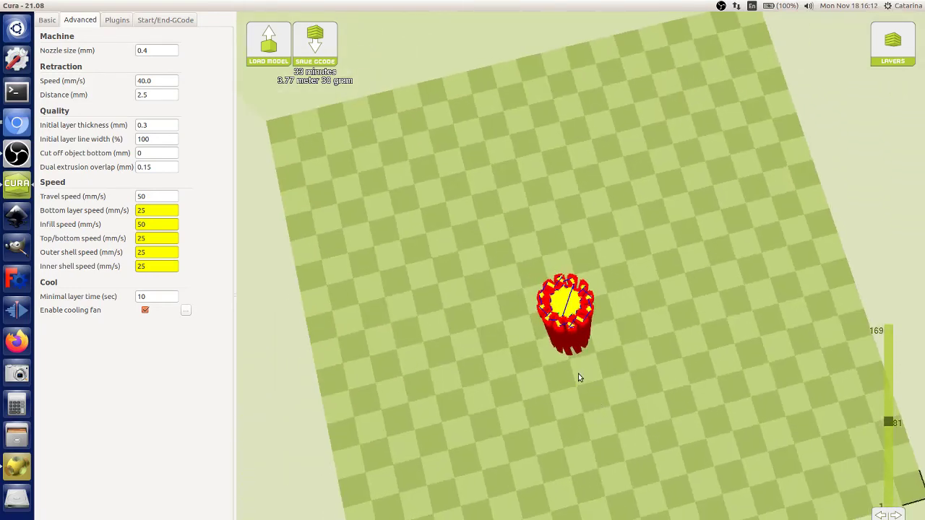
pyautogui.moveTo(578, 373); pyautogui.dragTo(623, 386, button='right')
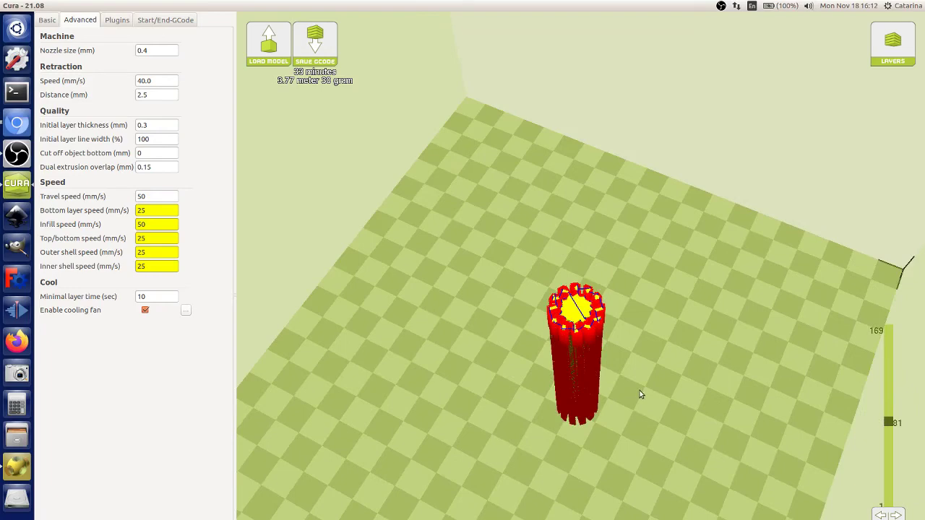
pyautogui.moveTo(643, 438); pyautogui.dragTo(638, 439, button='right')
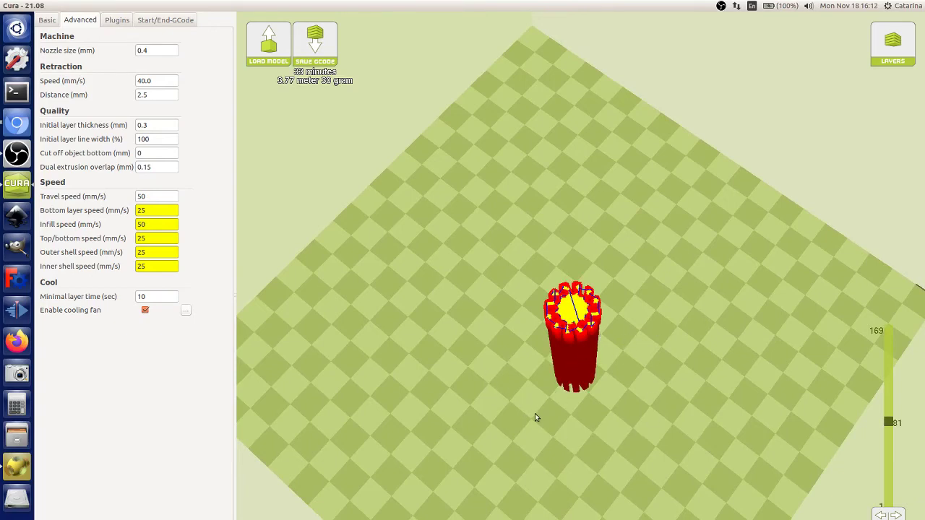
pyautogui.moveTo(535, 413); pyautogui.dragTo(525, 394, button='right')
# Step: Zoom out and orbit around the sliced tower to a more top-down view
pyautogui.scroll(-5, 687, 422)
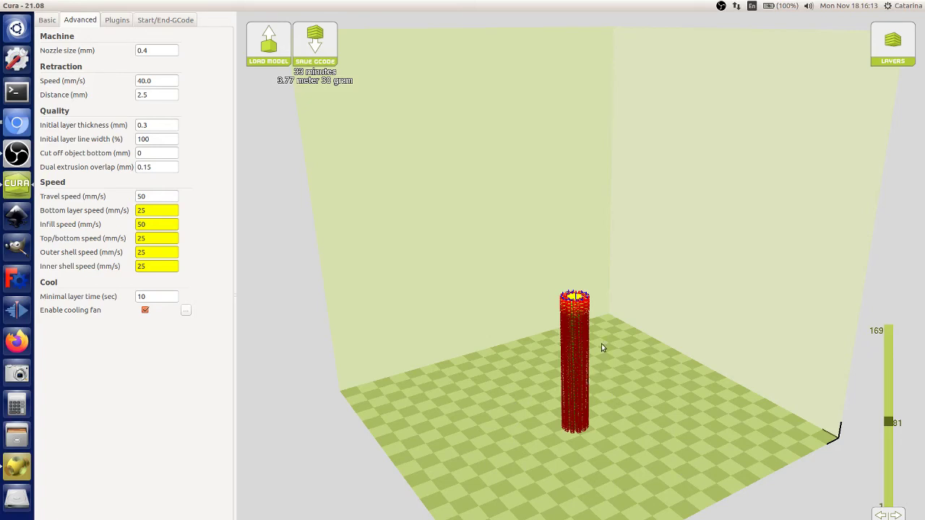
pyautogui.moveTo(605, 351)
pyautogui.mouseDown(button='right')
pyautogui.moveTo(601, 366)
pyautogui.moveTo(609, 355)
pyautogui.mouseUp(button='right')
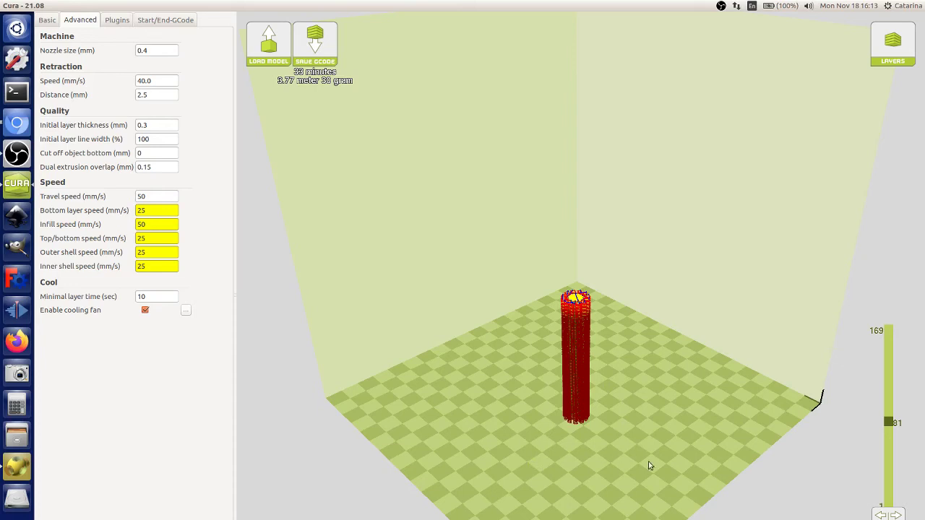
pyautogui.moveTo(627, 270); pyautogui.dragTo(629, 281, button='right')
pyautogui.moveTo(648, 328); pyautogui.dragTo(627, 332, button='right')
pyautogui.moveTo(613, 363); pyautogui.dragTo(624, 352, button='right')
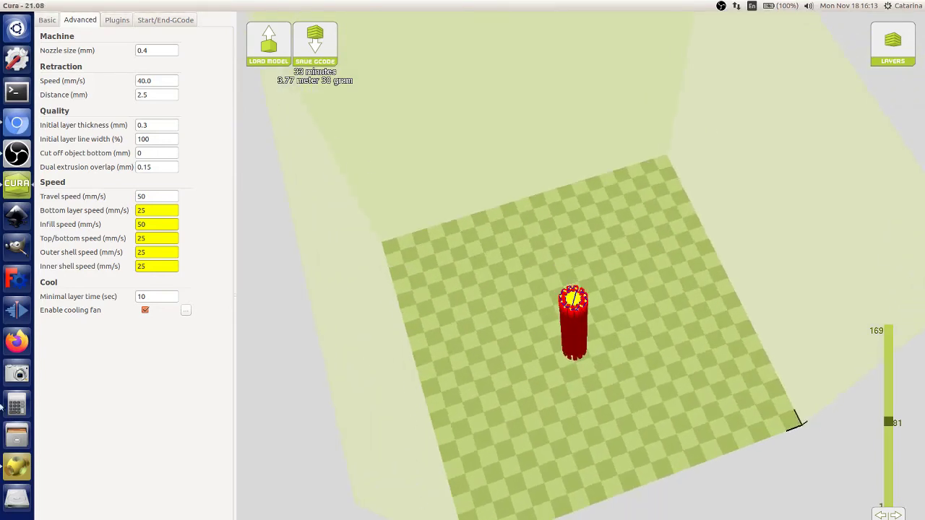
# Step: Bring Chromium forward on the Jitsi Meet tab, moving its window over the slicer
pyautogui.click(18, 124)
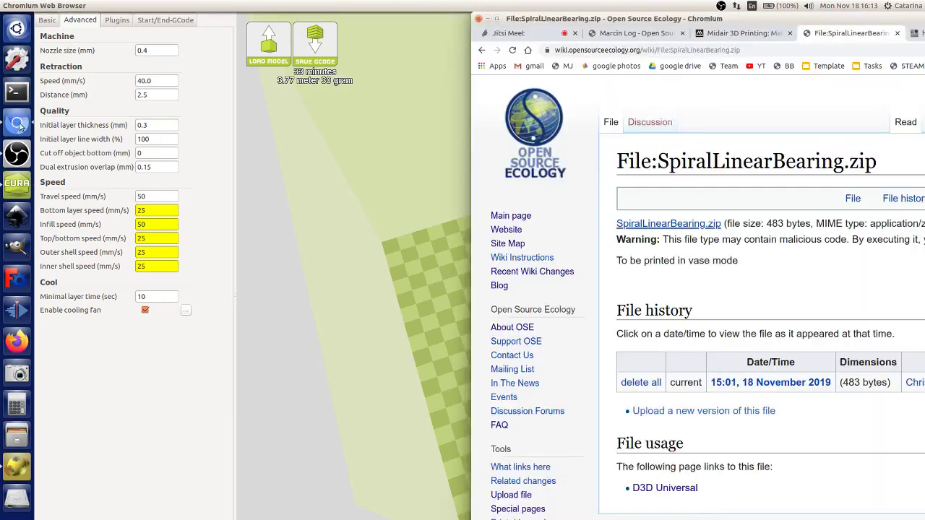
pyautogui.click(518, 35)
pyautogui.moveTo(497, 24); pyautogui.dragTo(168, 25)
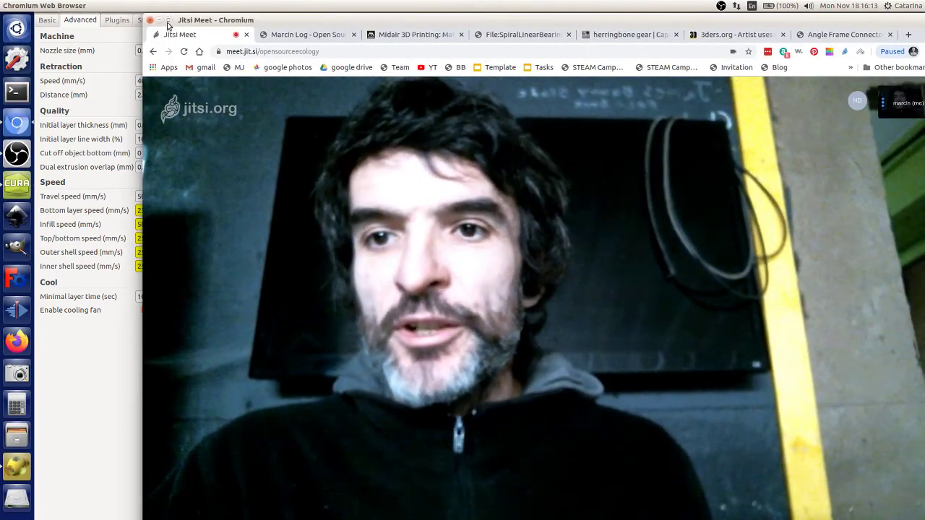
# Step: Maximize the Chromium window, then bring OBS Studio in front of the dropped call
pyautogui.click(168, 21)
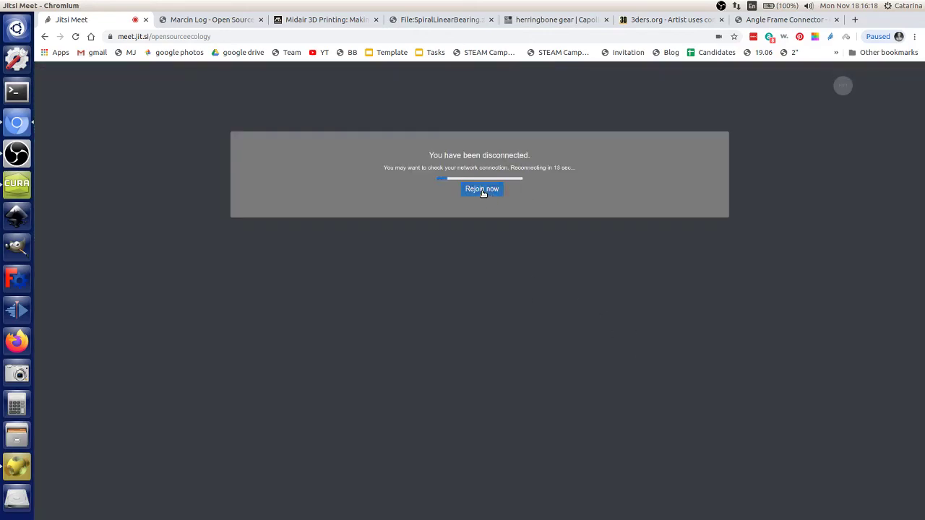
pyautogui.click(16, 154)
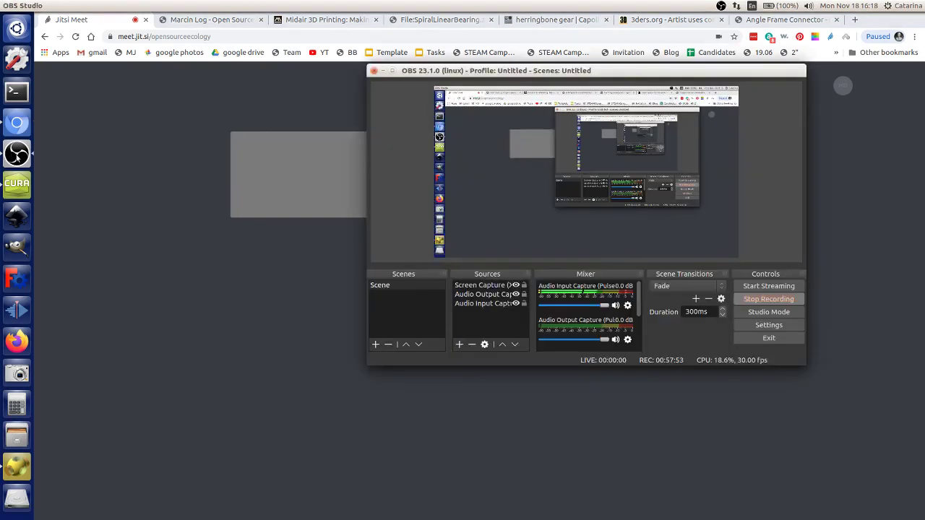
# Step: Switch from OBS Studio back to Chromium's meet.jit.si tab
pyautogui.click(698, 416)
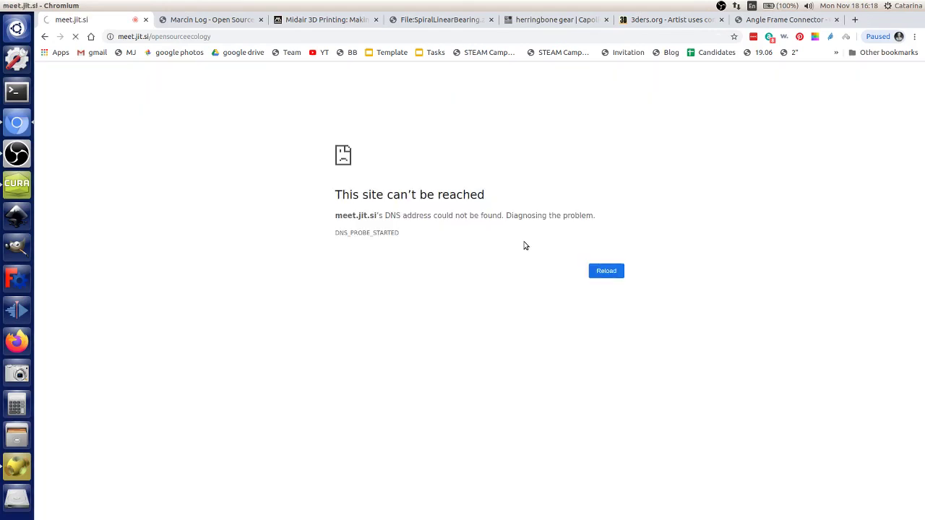
# Step: Reload the meet.jit.si page, stop the stalled load, and bring OBS Studio back in front
pyautogui.click(75, 36)
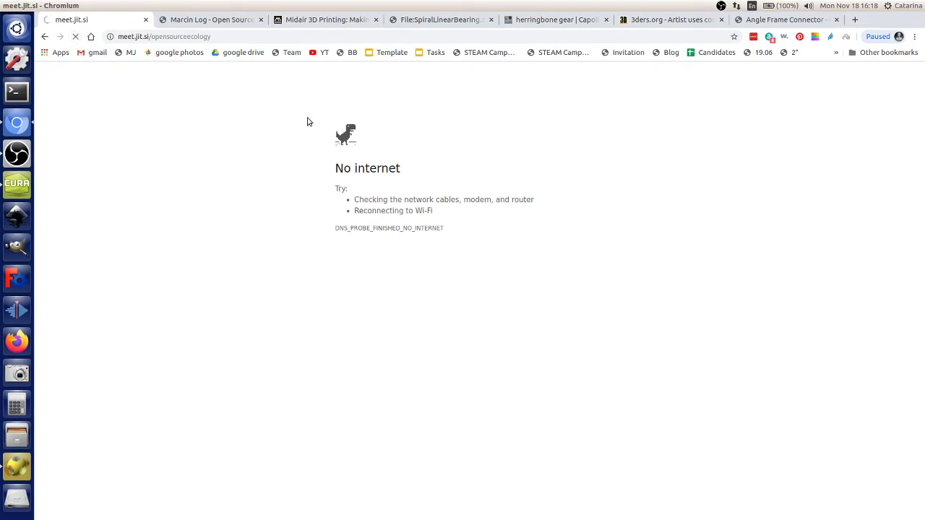
pyautogui.click(75, 36)
pyautogui.click(20, 154)
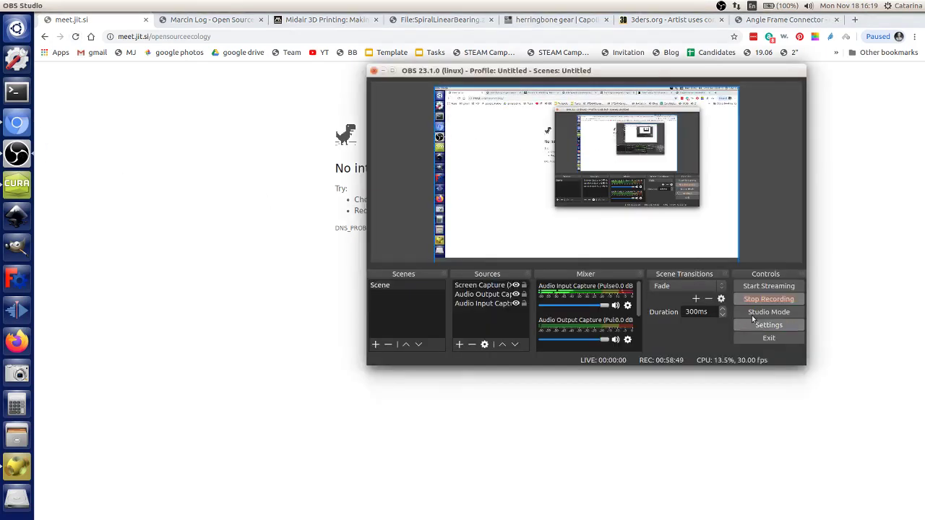